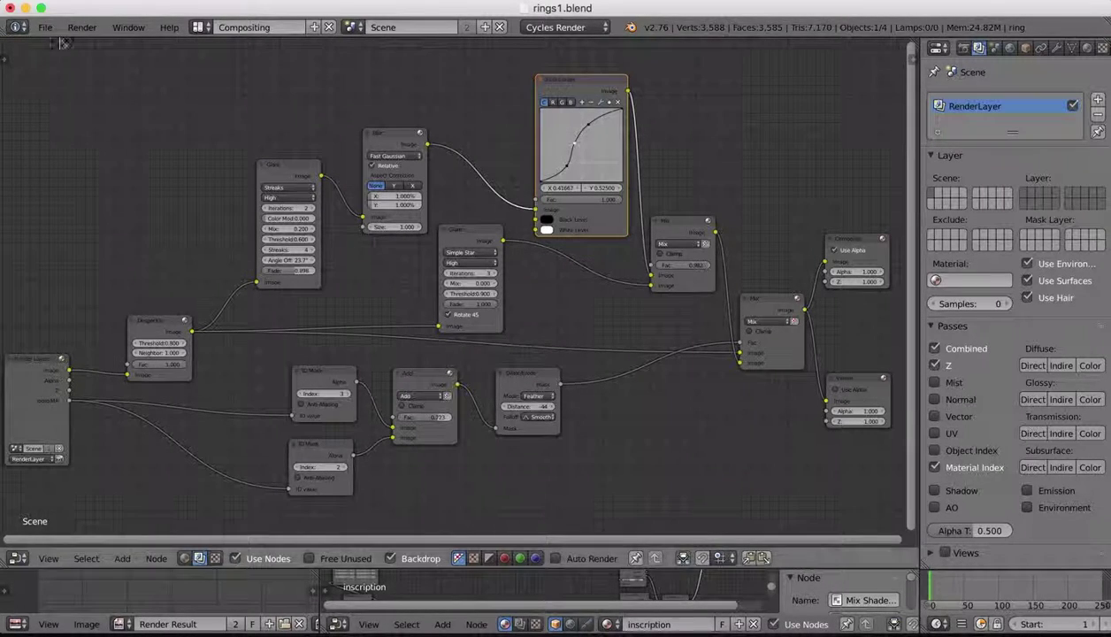
Open the recent file LOTR_03.blend
left_click(41, 27)
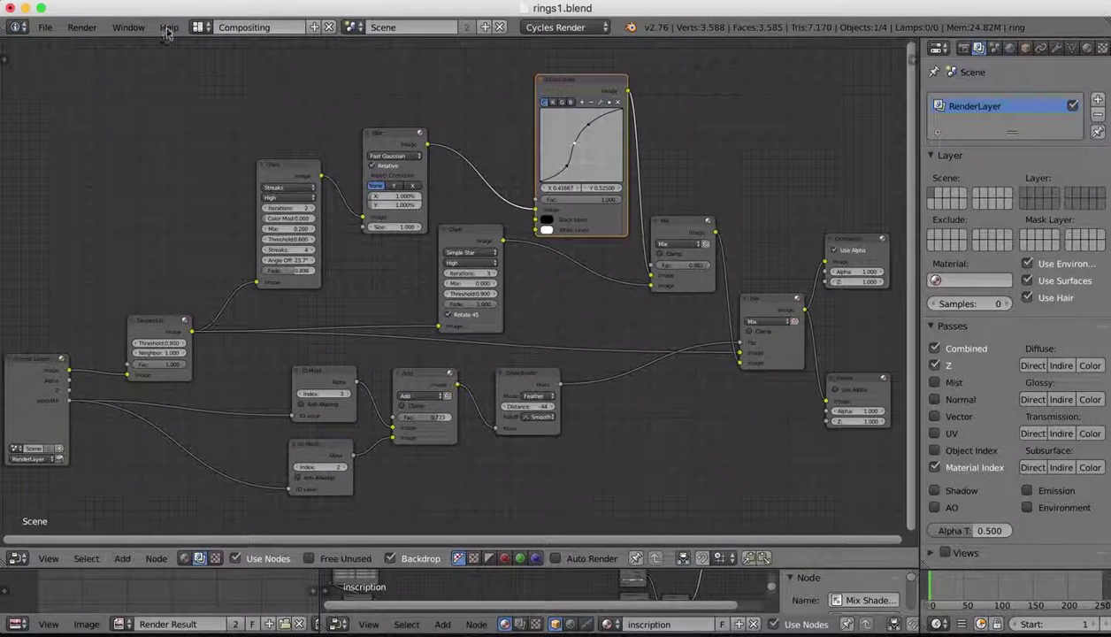
left_click(45, 27)
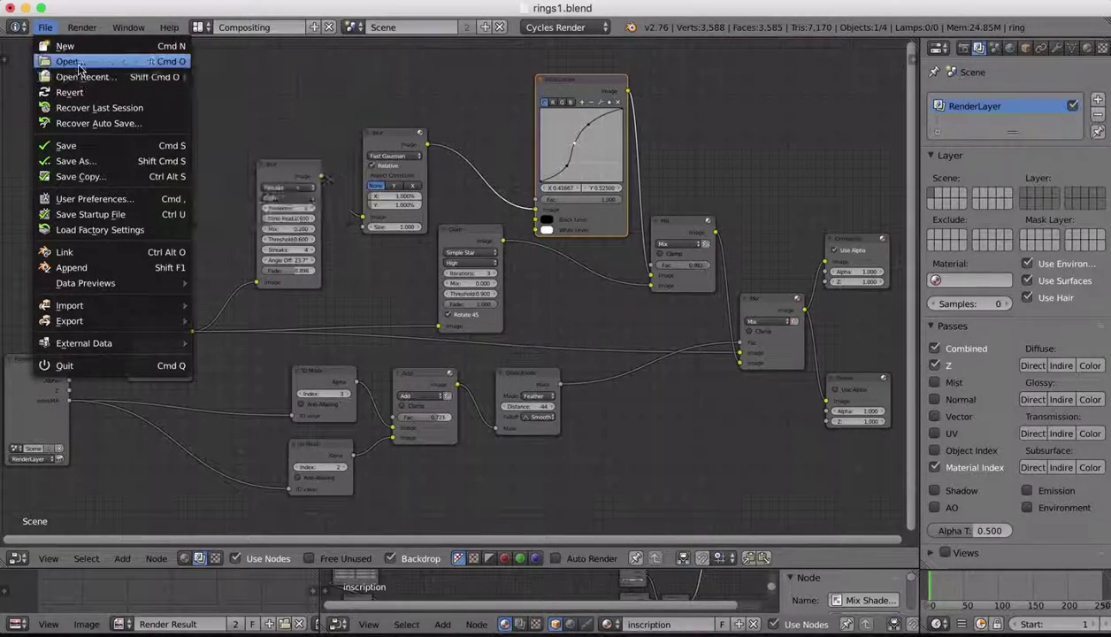
mouse_move(88, 77)
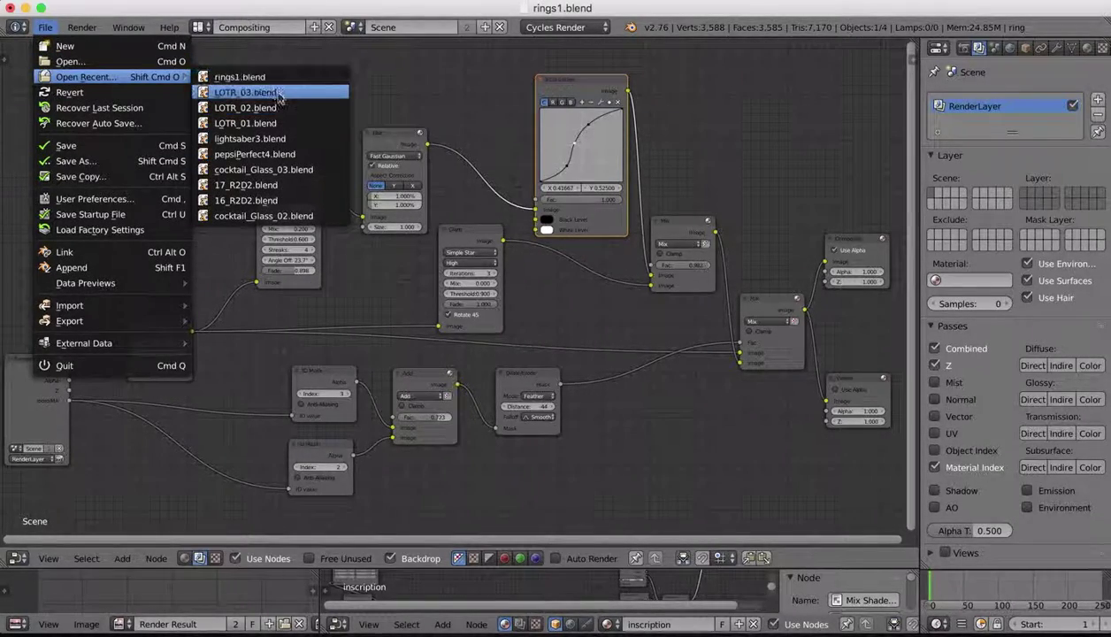
left_click(275, 92)
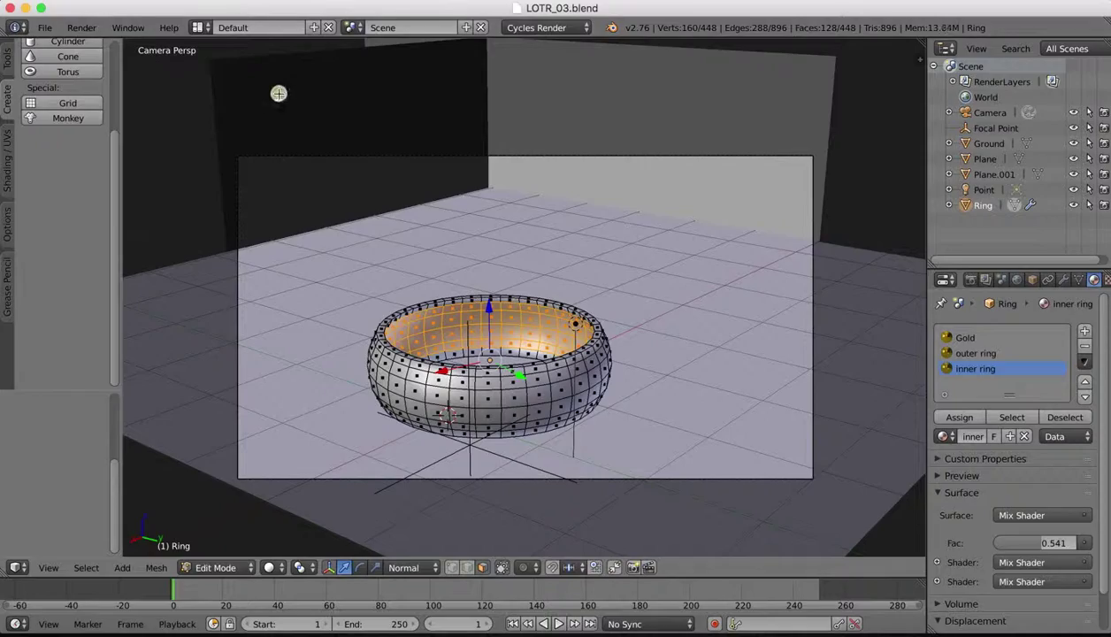
Preview the ring scene with Rendered viewport shading, and return to Solid shading
left_click(269, 567)
left_click(292, 458)
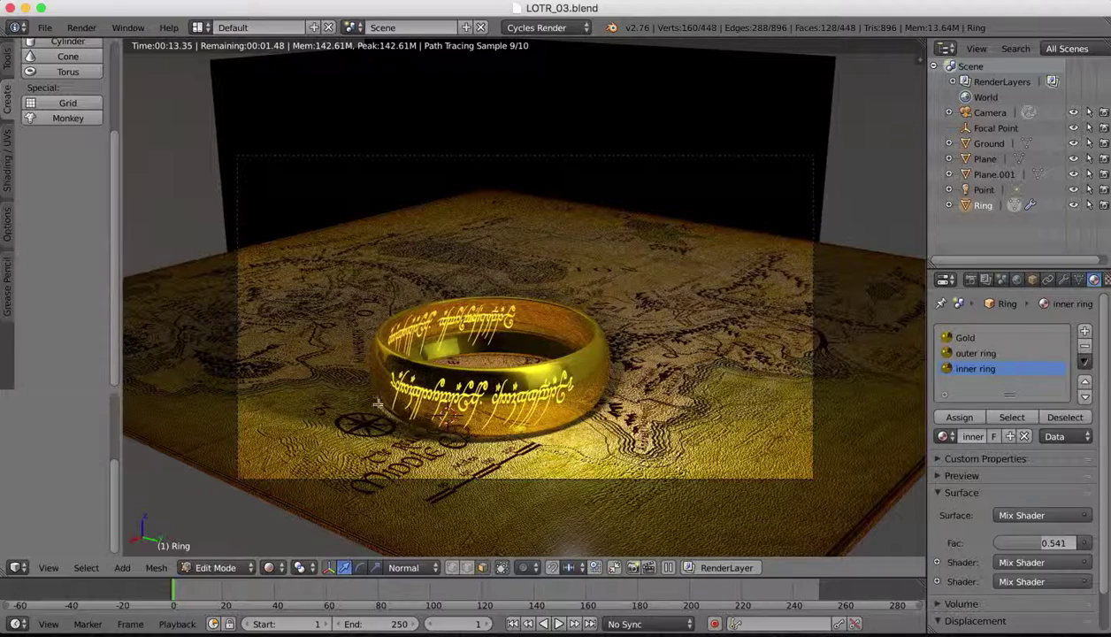
left_click(271, 567)
left_click(297, 513)
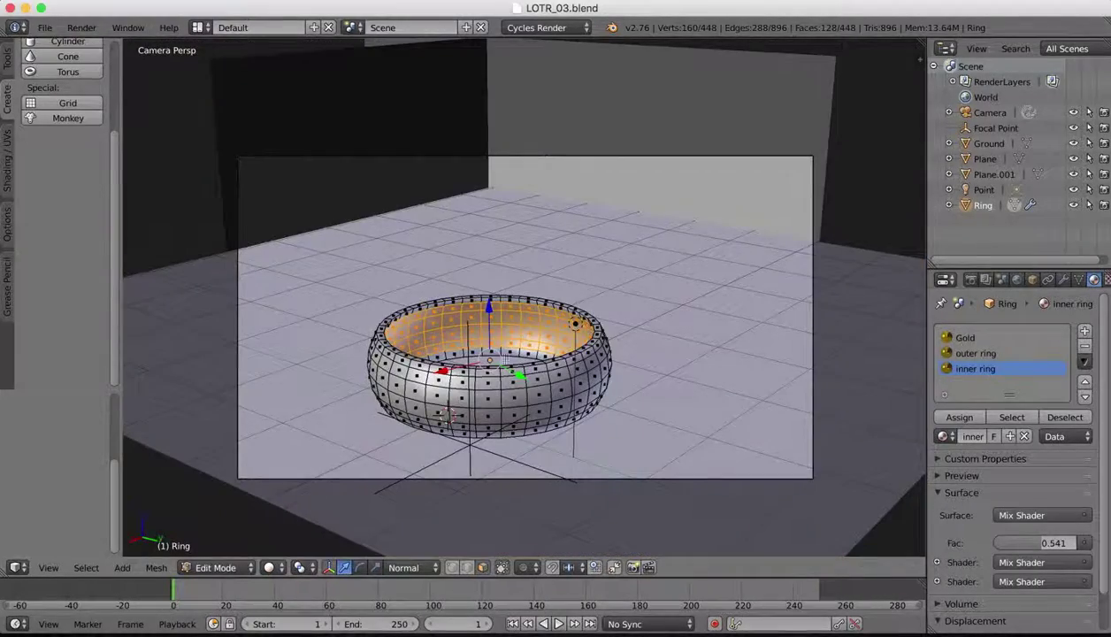
Lower the ring slightly along Z in Object Mode and check its placement with Rendered viewport shading
key("Tab")
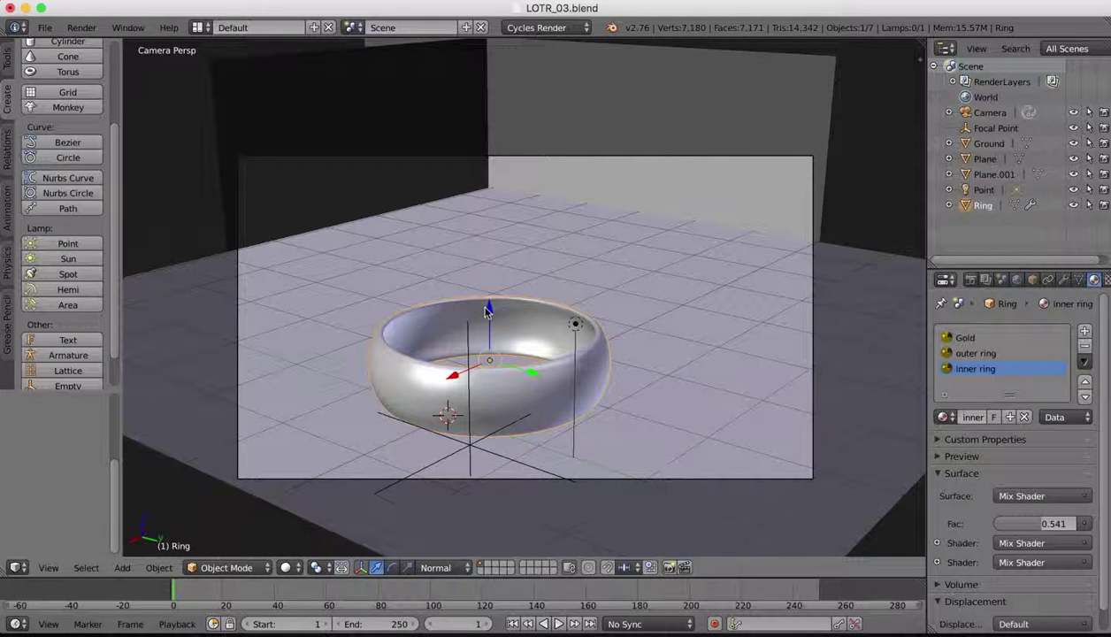
left_click_drag(489, 310, 487, 318)
left_click(287, 567)
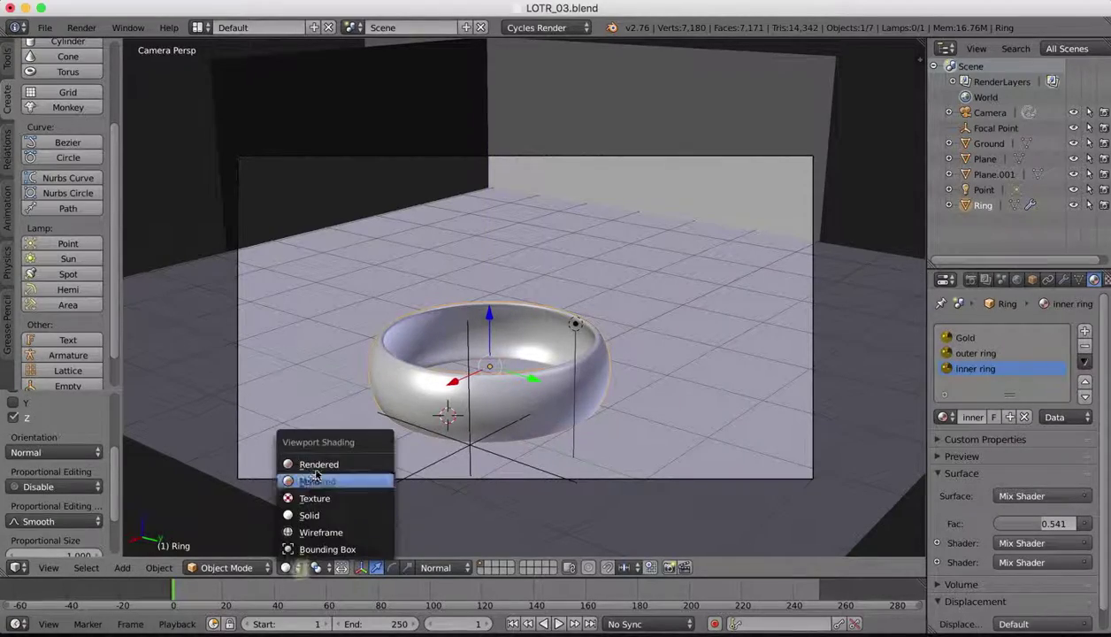
left_click(317, 465)
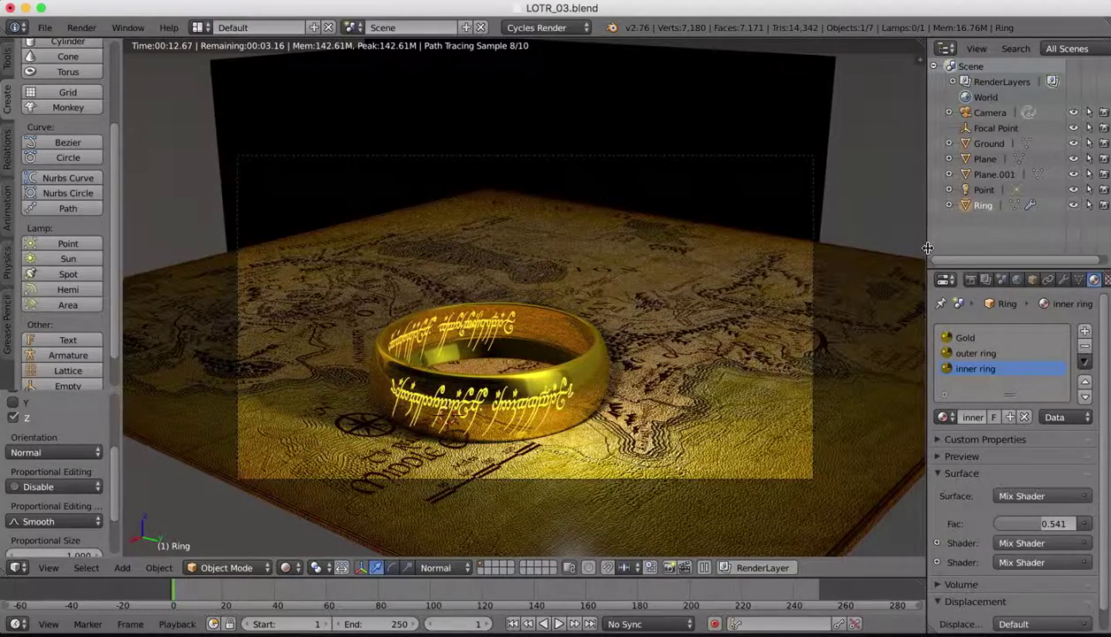
Enable the Material Index pass for the render layer, keeping the Object Index pass off
left_click_drag(926, 246, 885, 245)
left_click(928, 280)
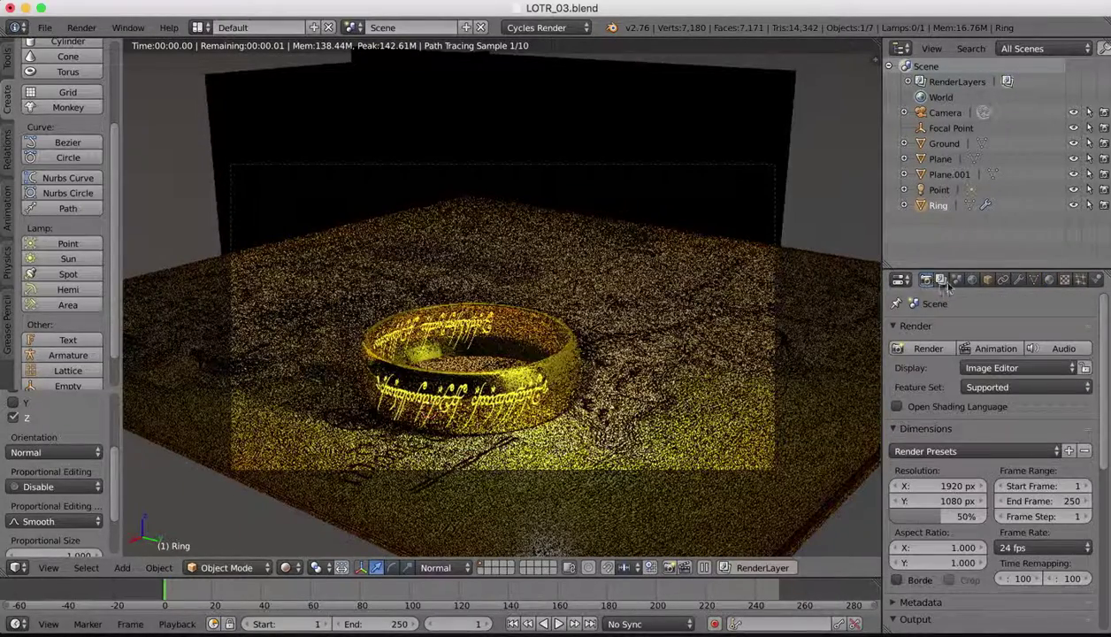
left_click(940, 280)
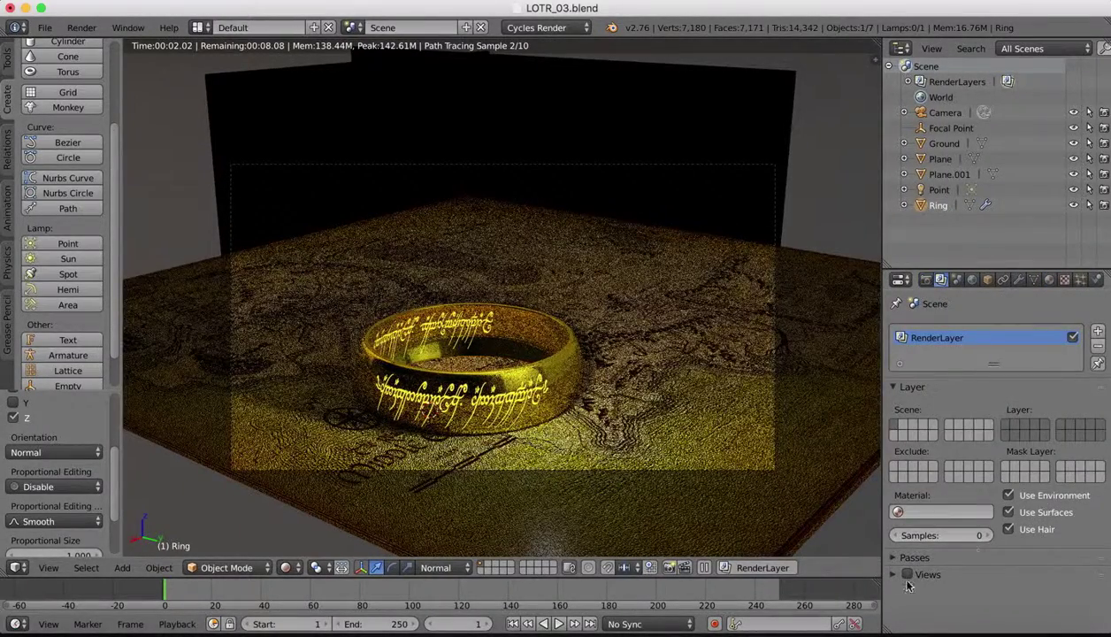
left_click(893, 557)
scroll(1016, 500, "down", 5)
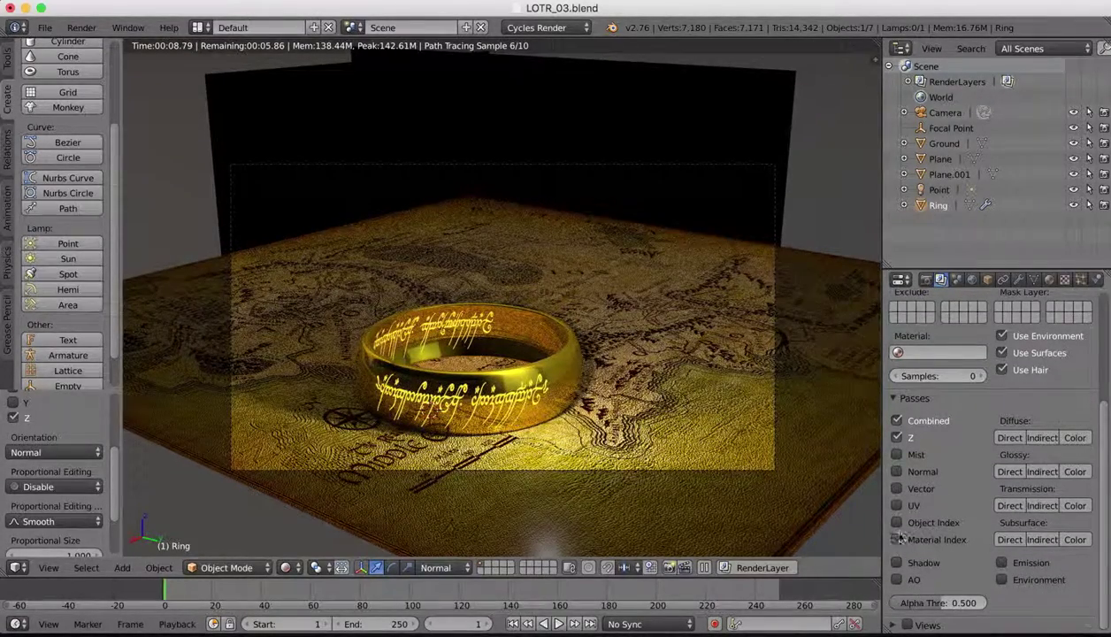
left_click(897, 527)
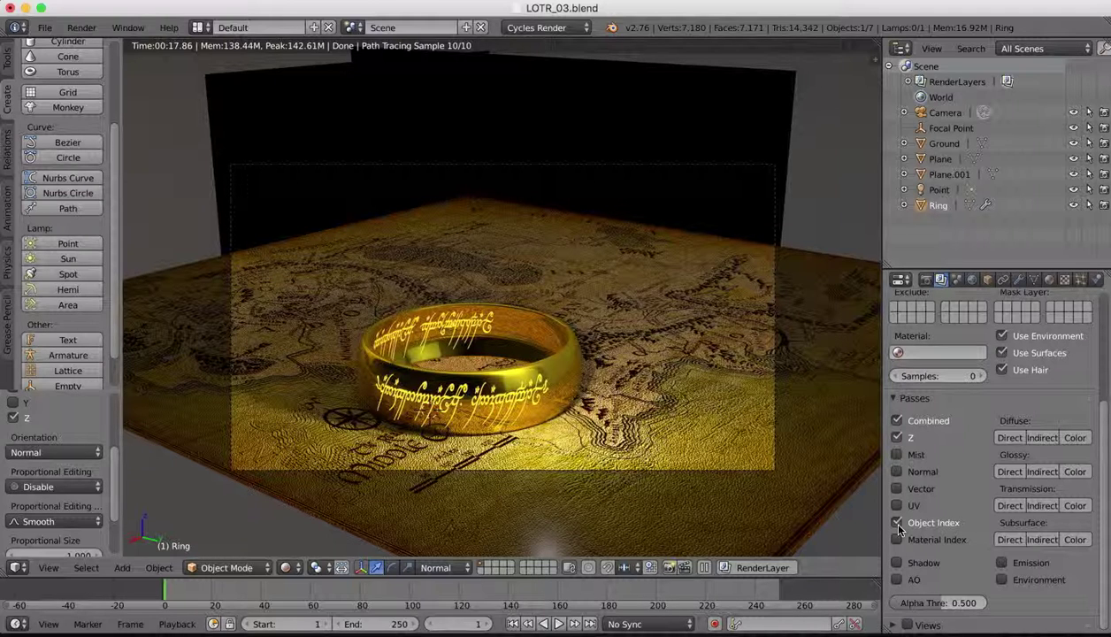
left_click(897, 523)
left_click(896, 525)
left_click(897, 539)
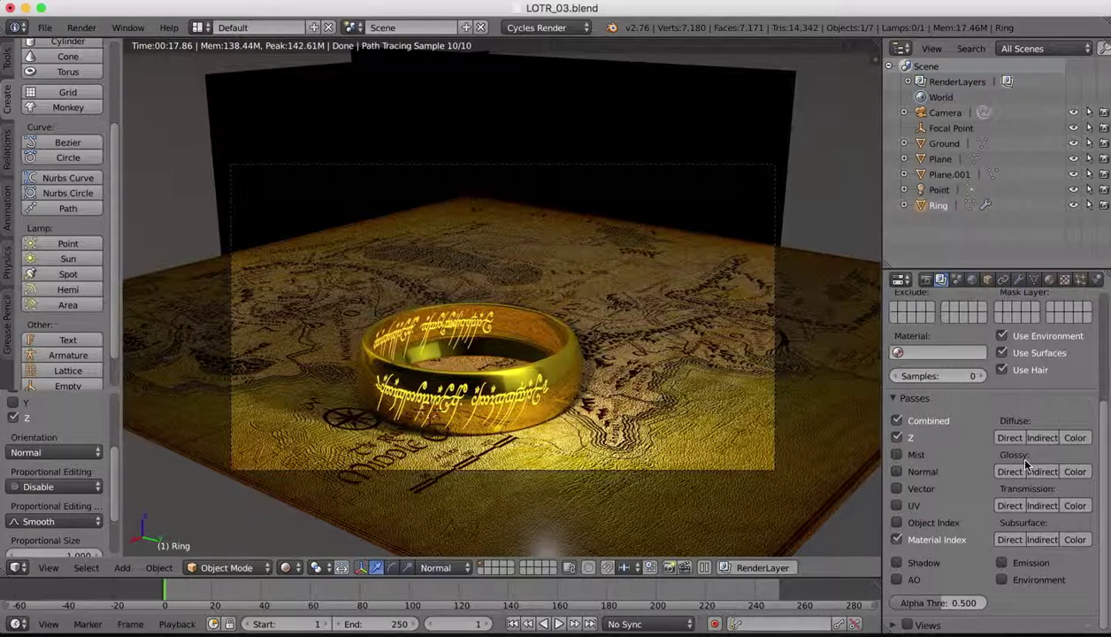
left_click(944, 399)
scroll(999, 424, "up", 5)
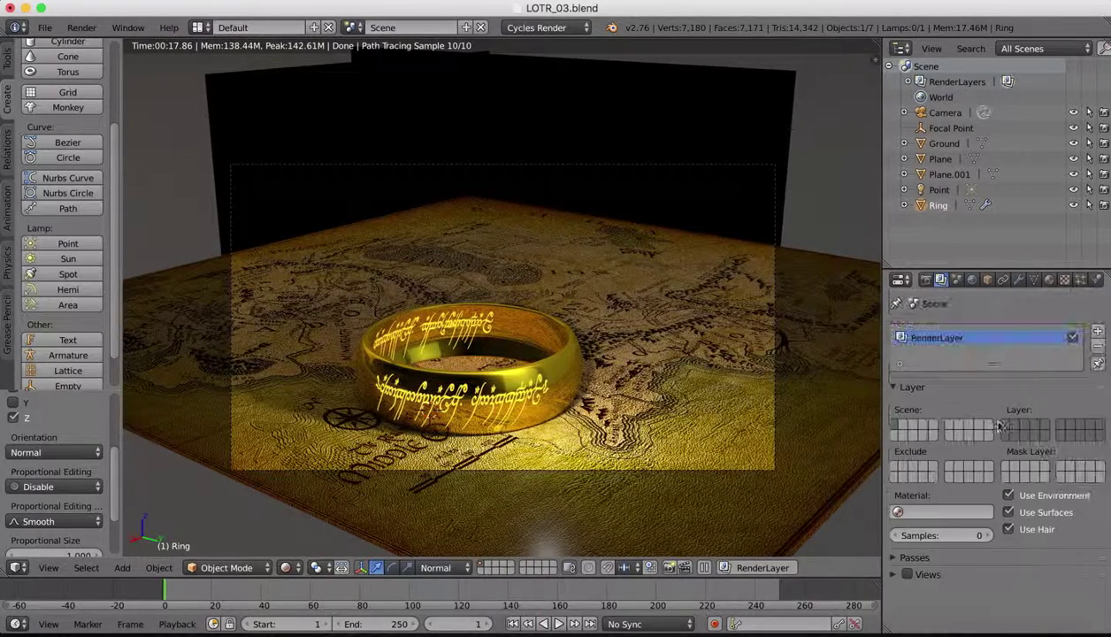
Set the Pass Index of the ring's outer ring material to 2
left_click(1048, 279)
scroll(1035, 499, "down", 1)
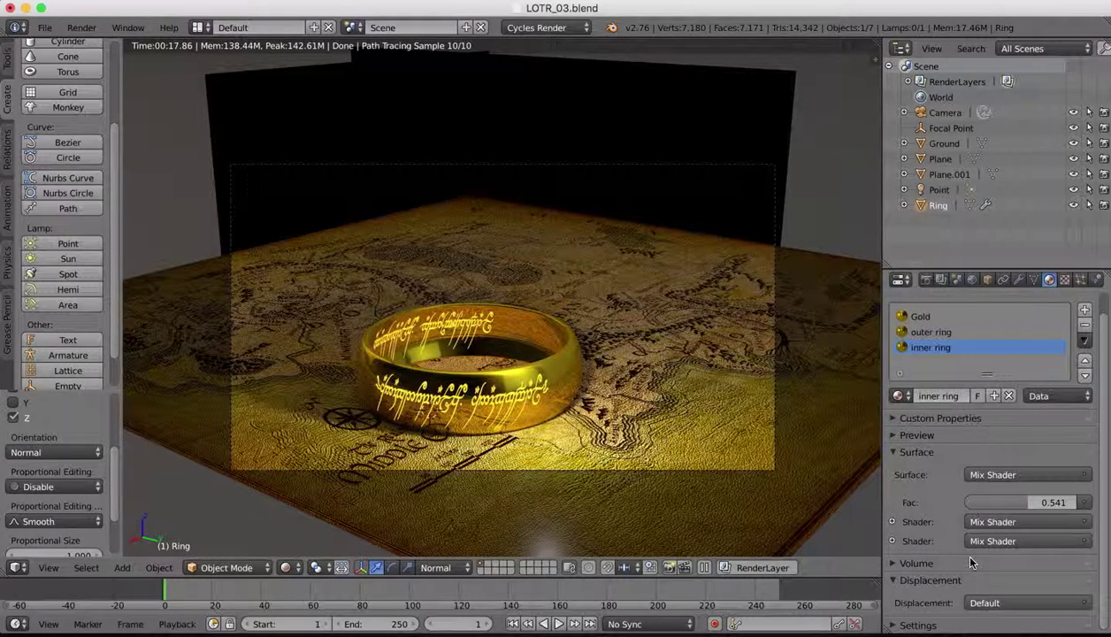
left_click(931, 332)
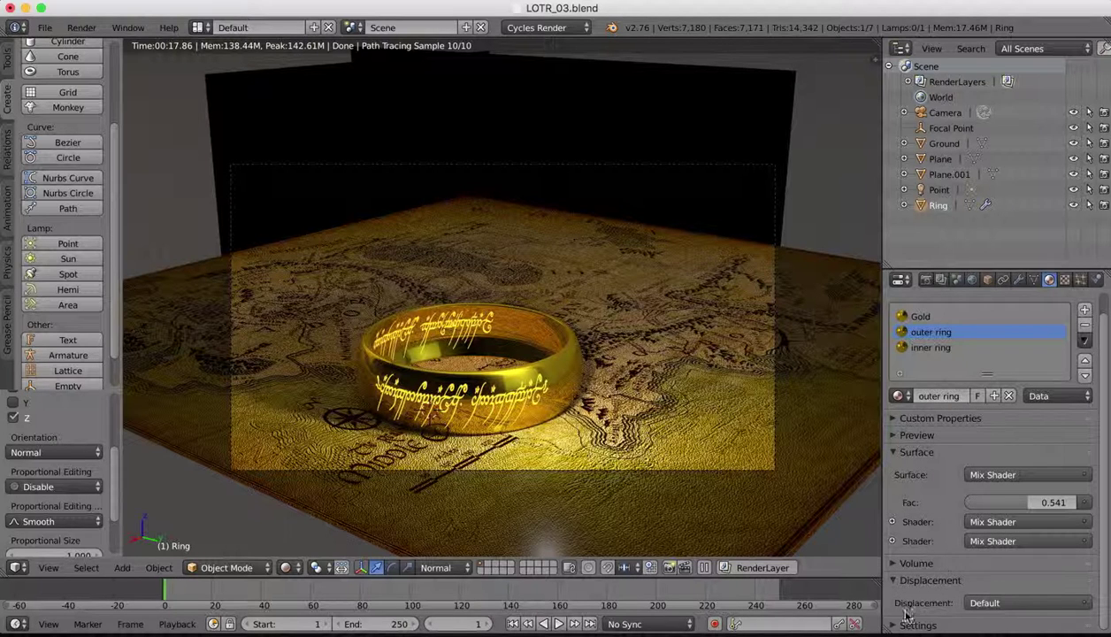
scroll(977, 499, "down", 5)
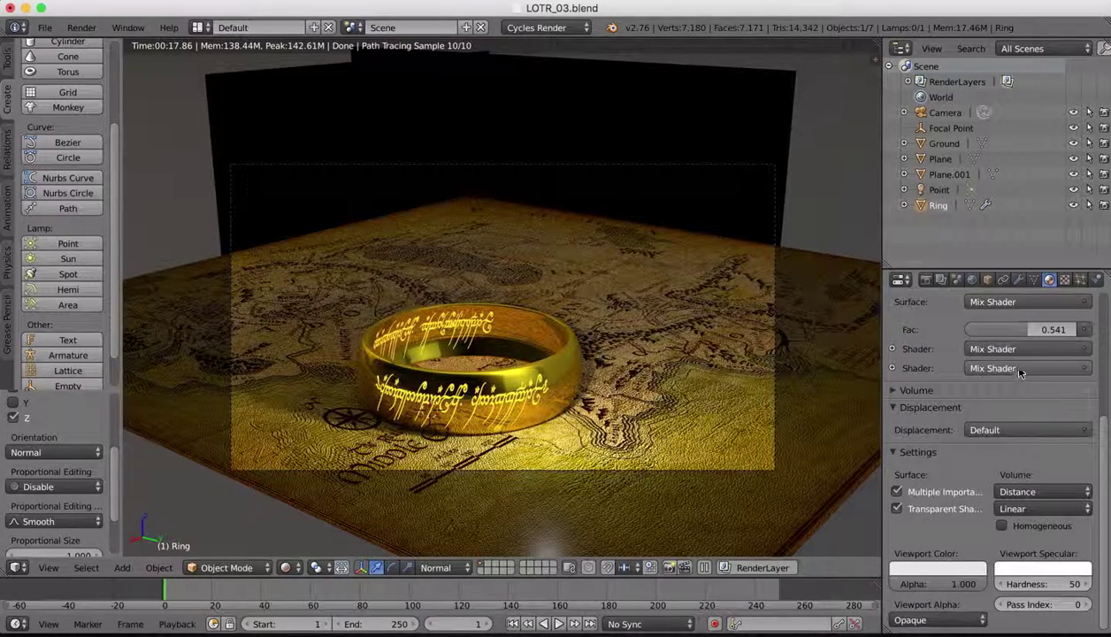
scroll(1017, 423, "up", 1)
scroll(1018, 422, "up", 2)
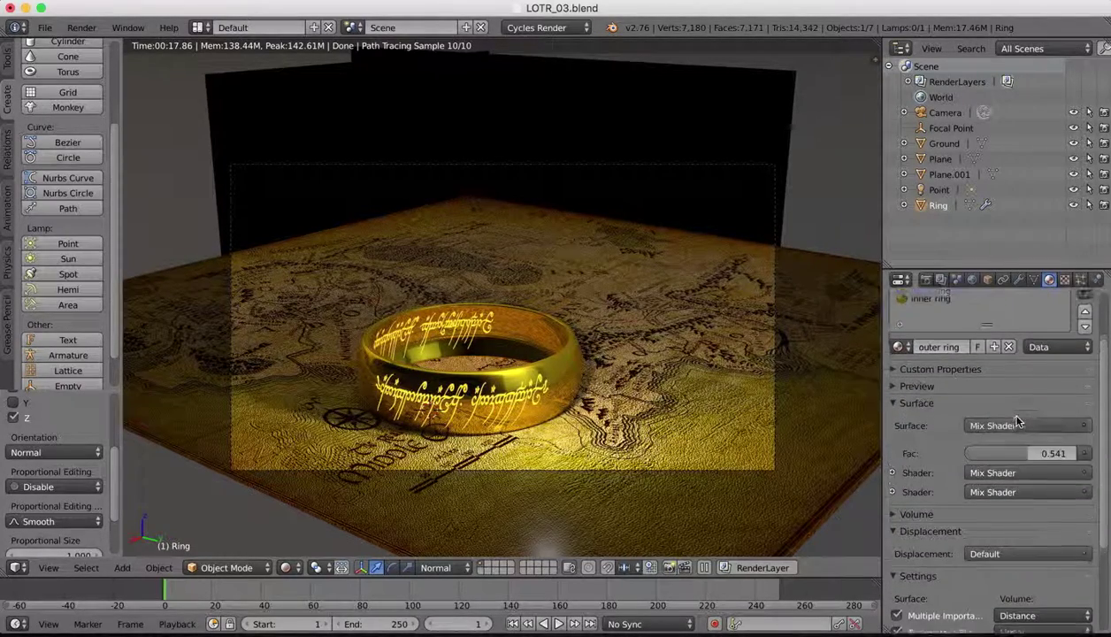
scroll(1015, 425, "down", 3)
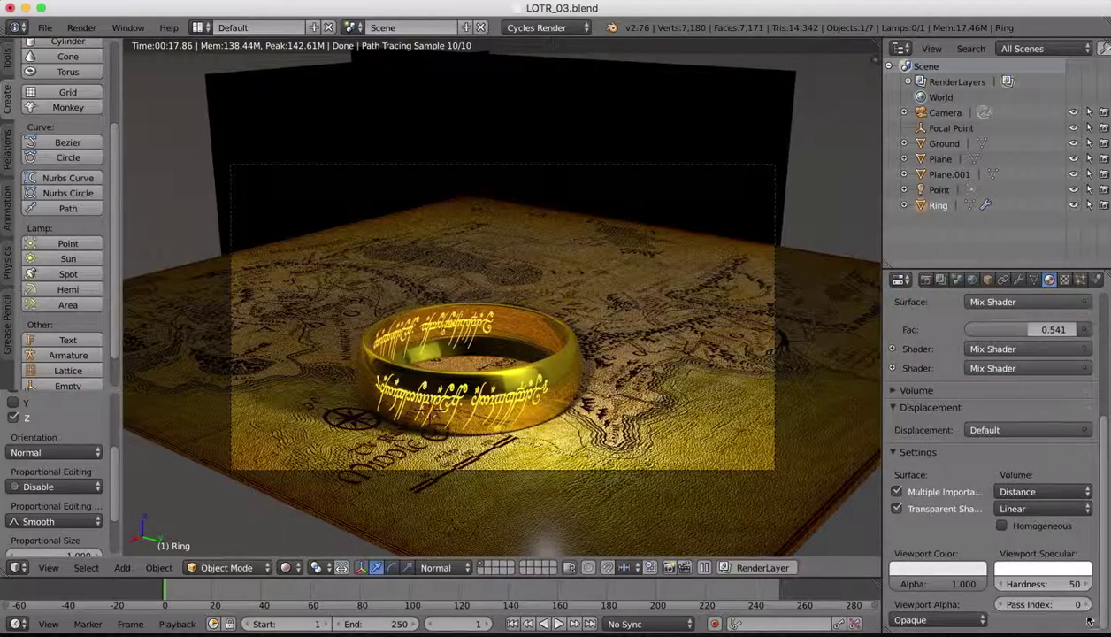
left_click(1086, 603)
left_click(1086, 604)
Set the Pass Index of the ring's inner ring material to 3
scroll(962, 391, "up", 1)
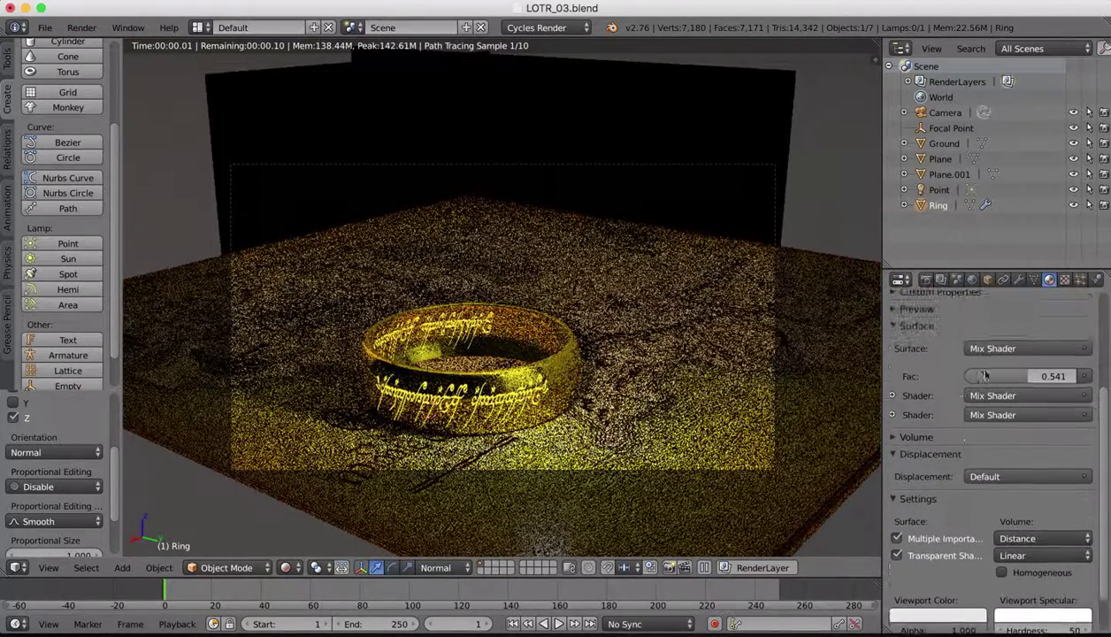
scroll(938, 365, "up", 4)
left_click(931, 368)
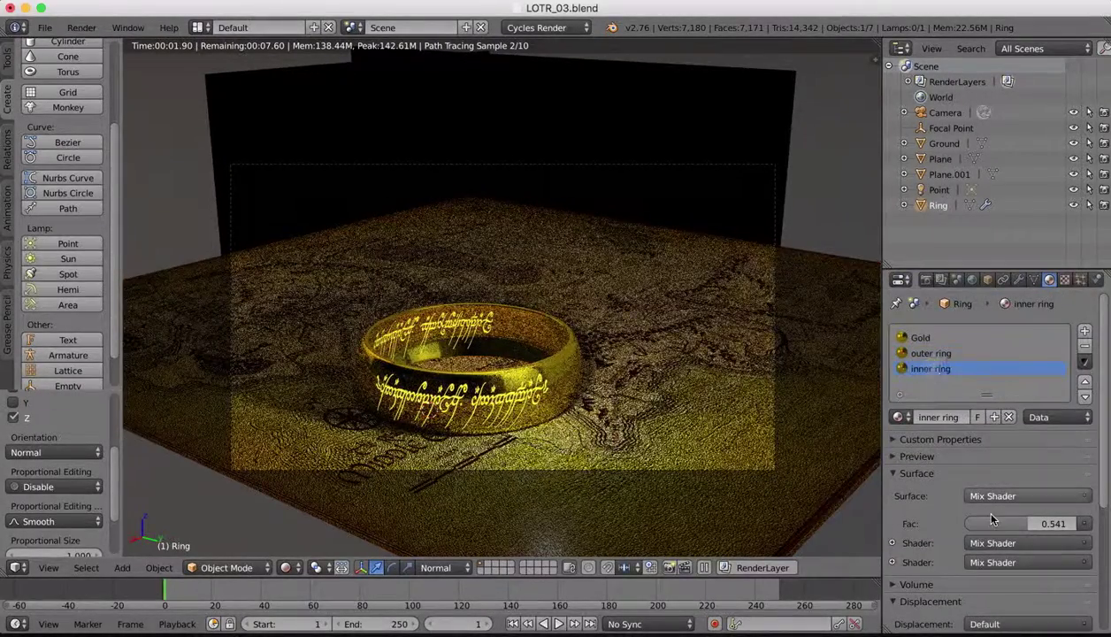
scroll(982, 509, "down", 5)
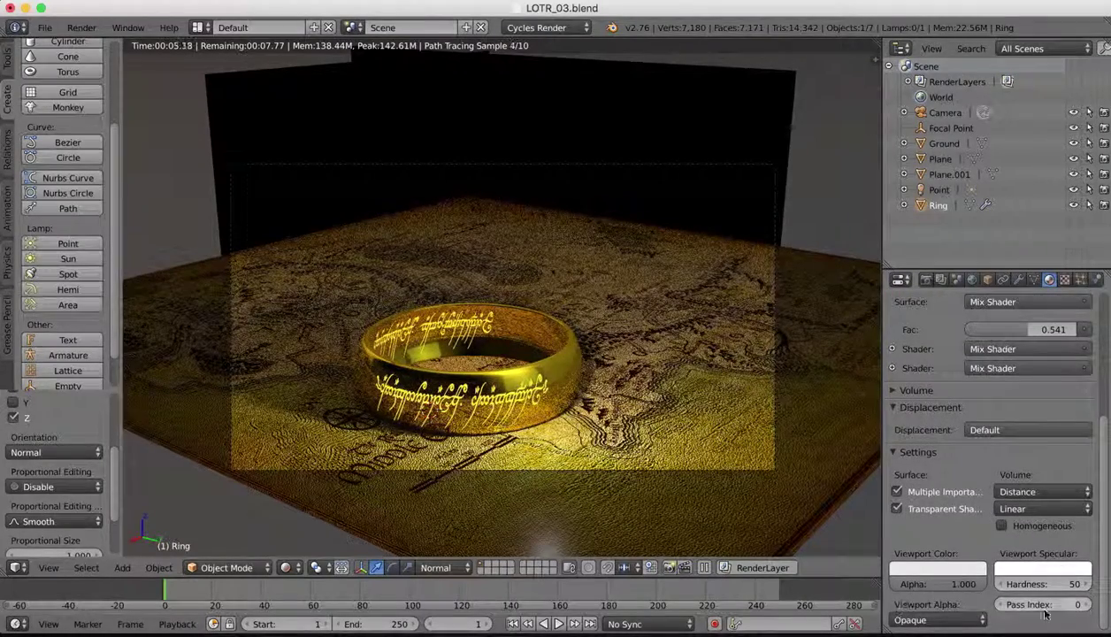
left_click(1085, 606)
left_click(1085, 607)
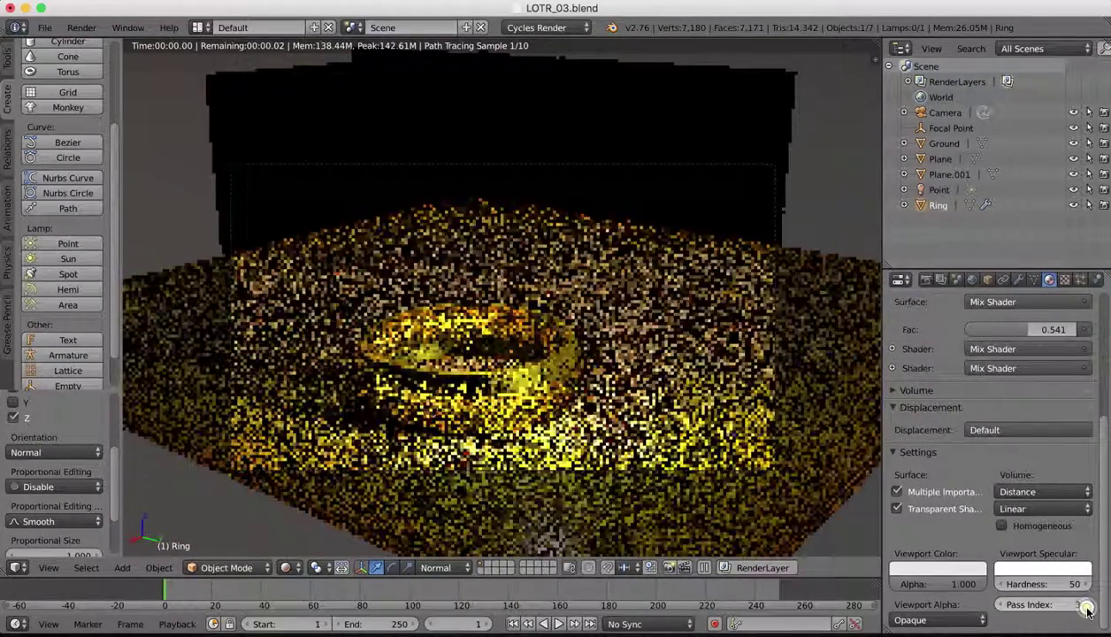
scroll(1008, 358, "up", 5)
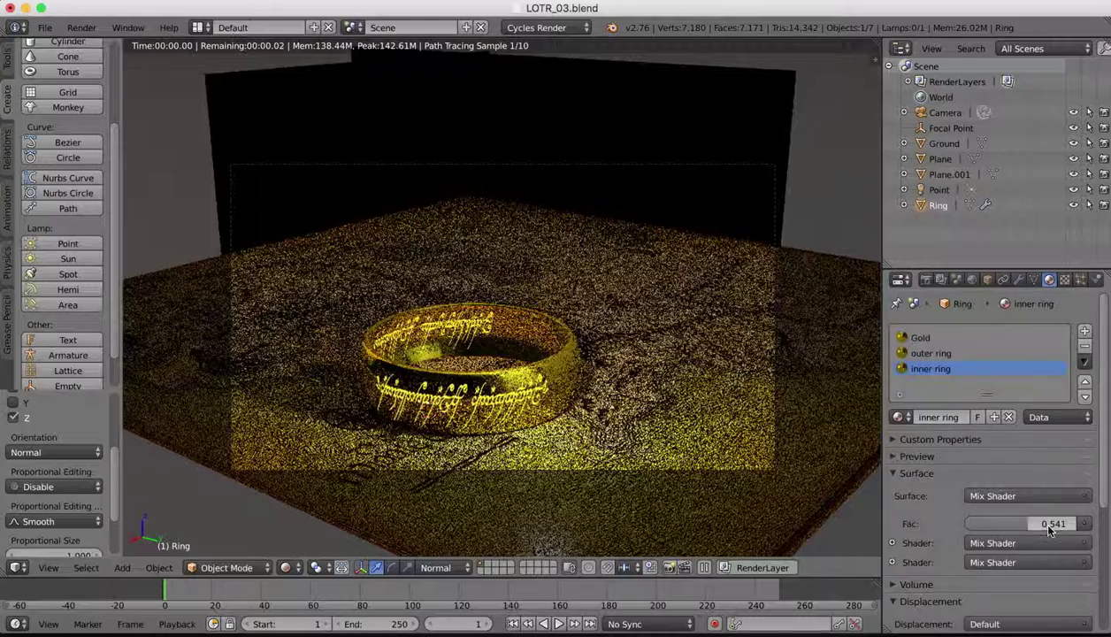
scroll(1047, 529, "down", 5)
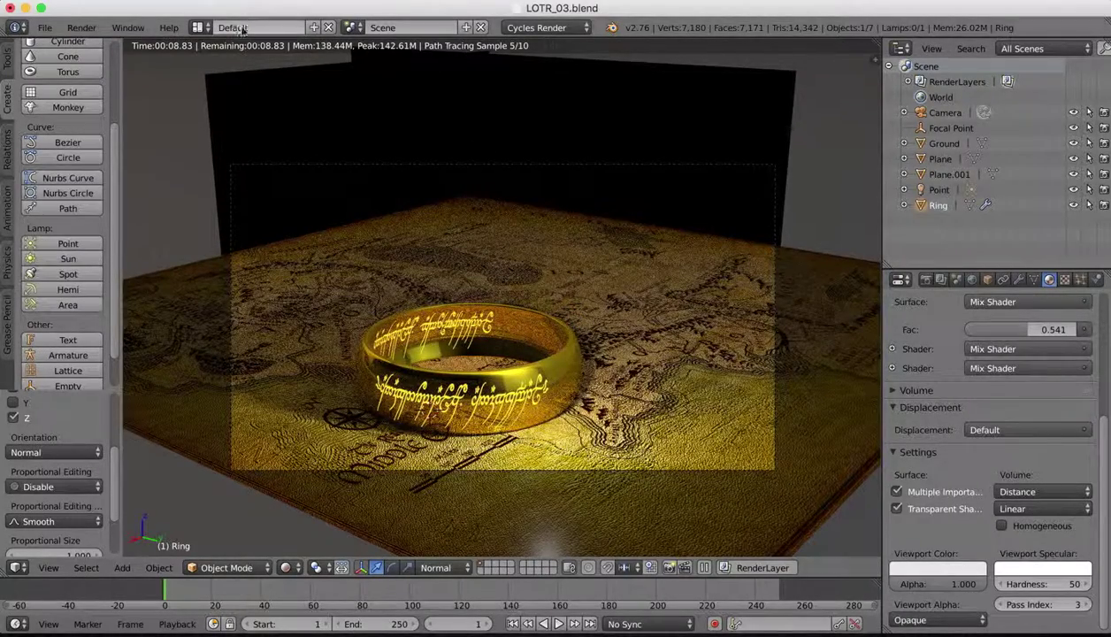
Switch to the Compositing screen layout and enable compositing nodes with the backdrop
left_click(202, 27)
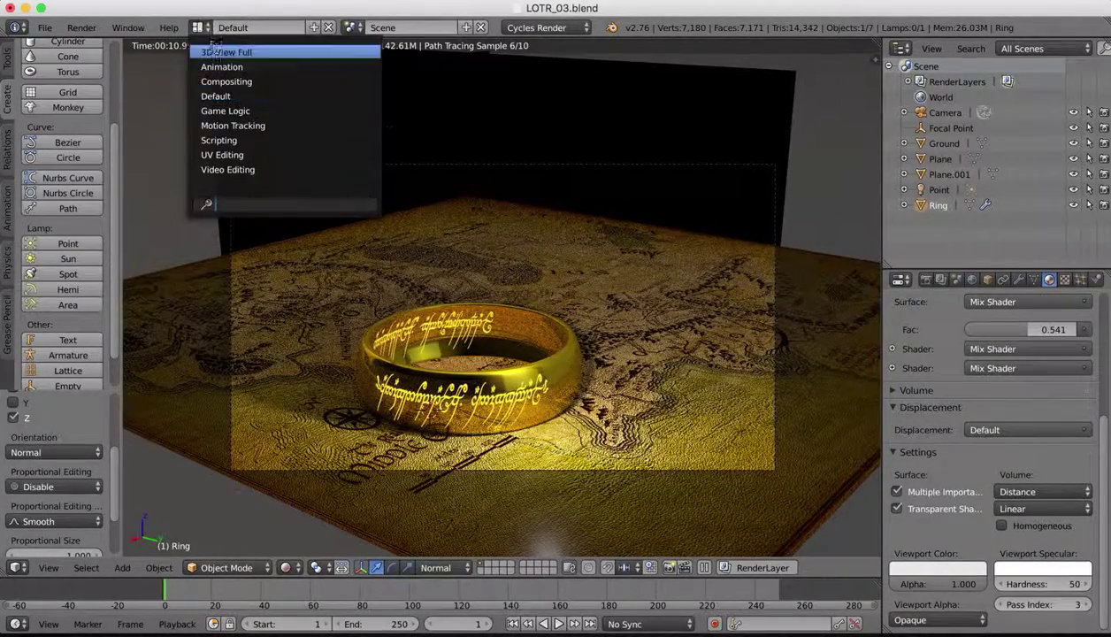
left_click(223, 81)
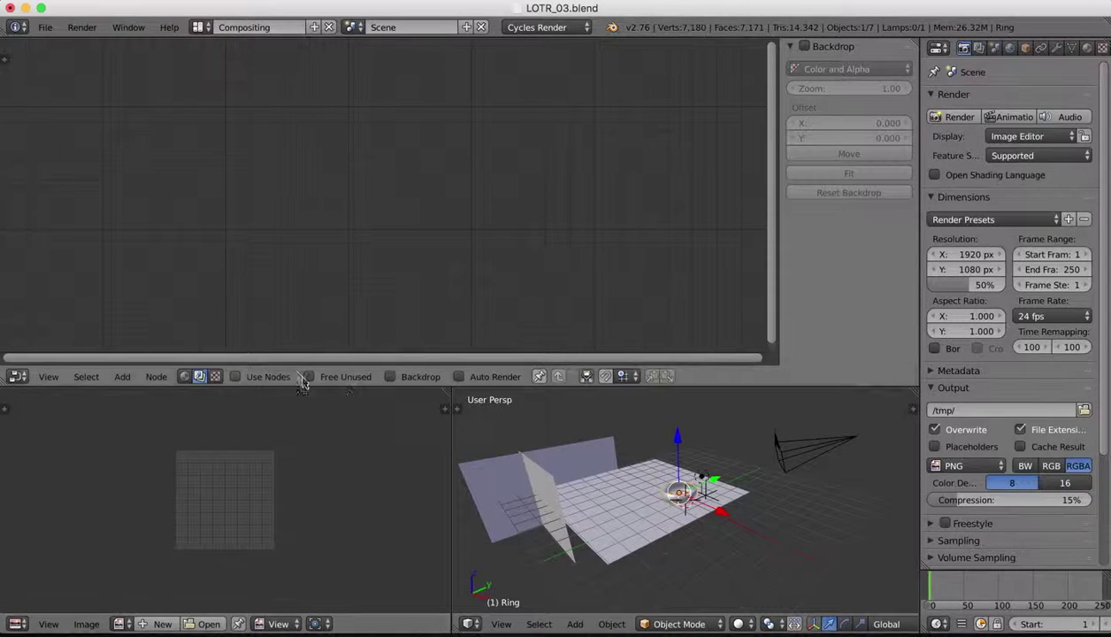
left_click(235, 376)
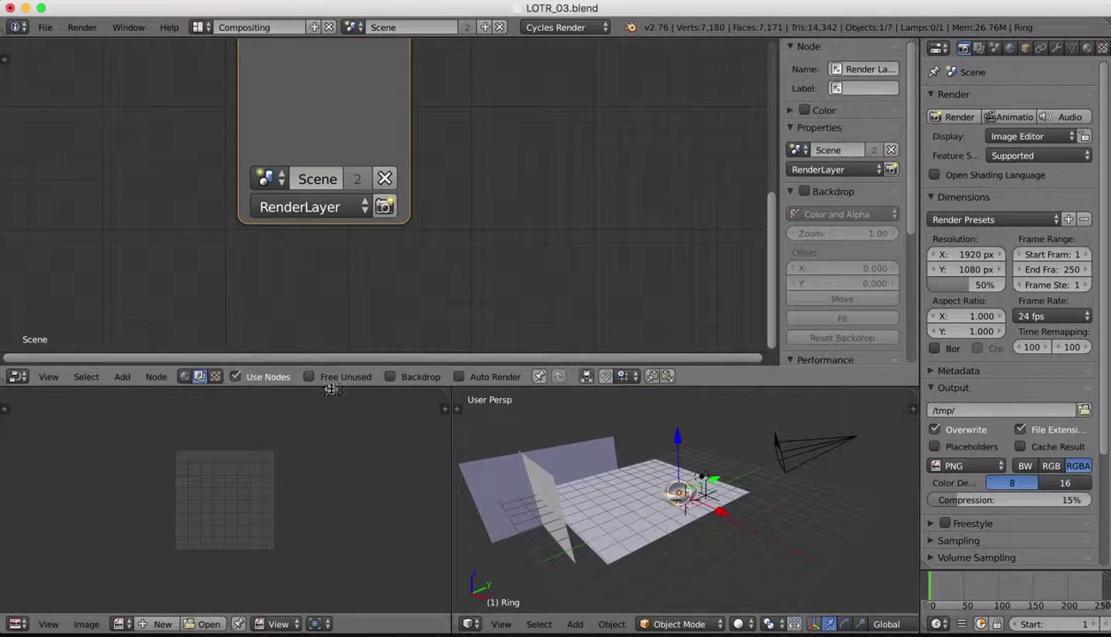
left_click(390, 376)
scroll(566, 163, "down", 6)
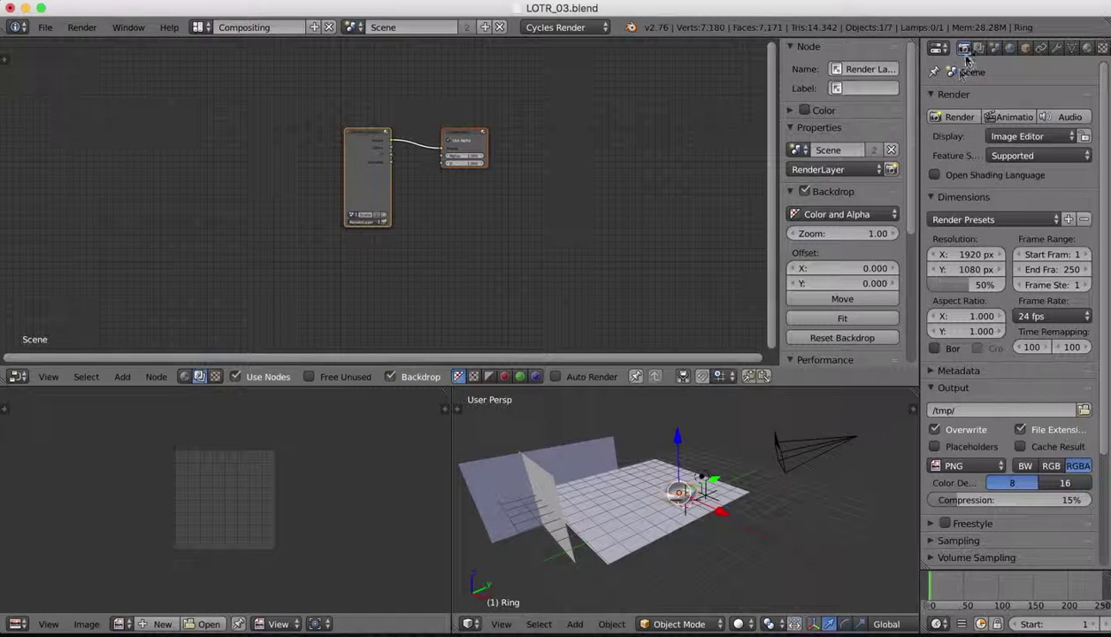
Render the scene and connect a Viewer node to the Render Layers image output
left_click(957, 118)
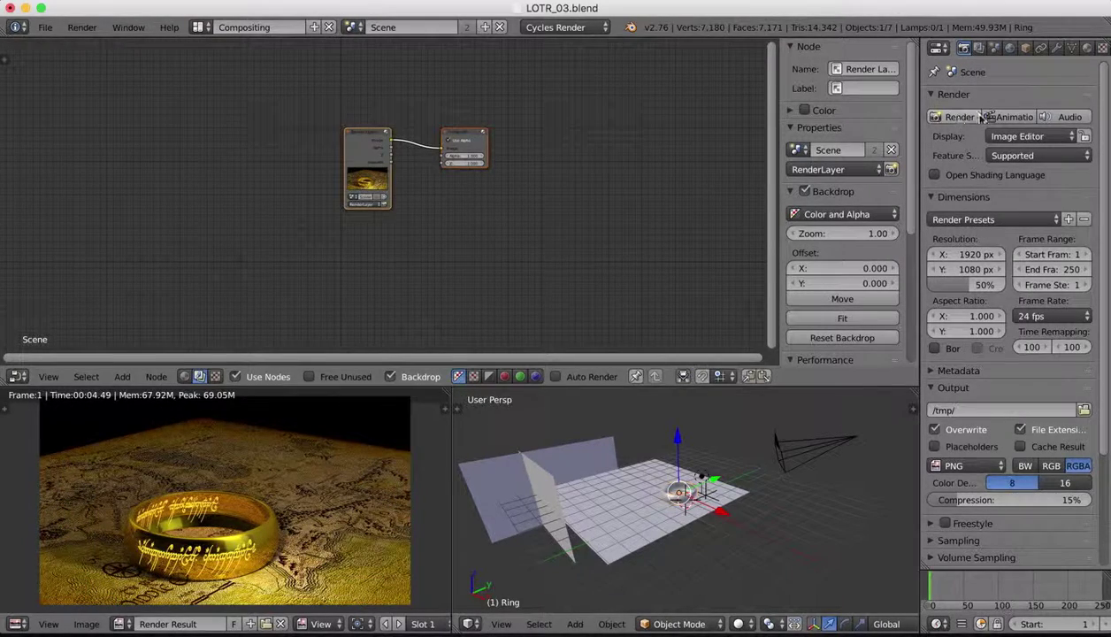
left_click(371, 140, "ctrl+shift")
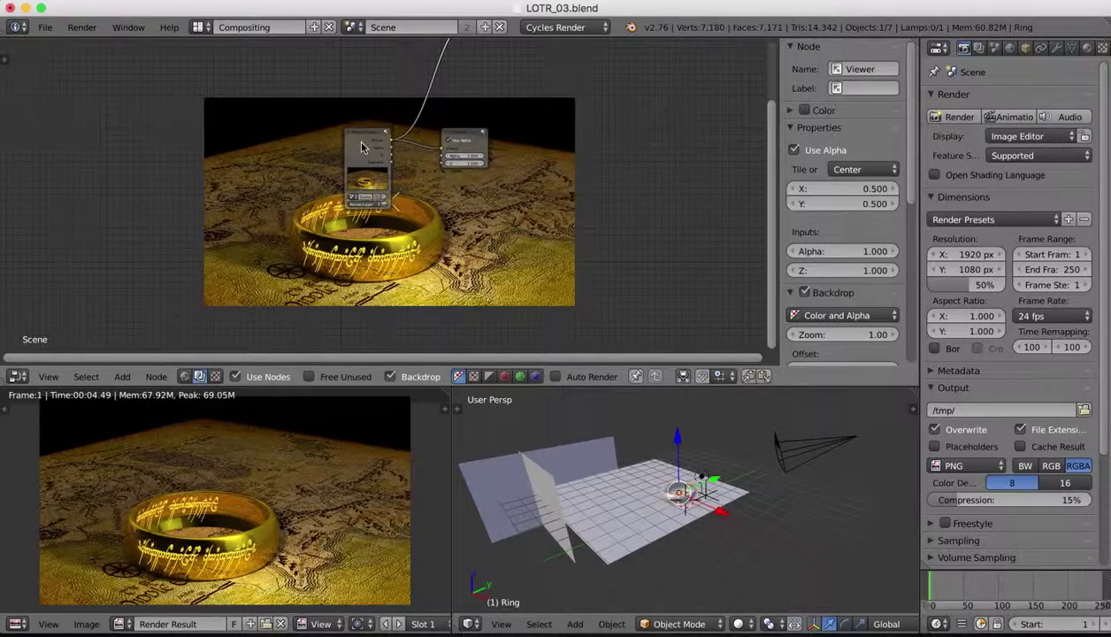
Spread the compositor nodes apart, with Render Layers on the far left and the Viewer above the Composite node on the right
left_click_drag(365, 140, 135, 160)
middle_click_drag(412, 251, 419, 300)
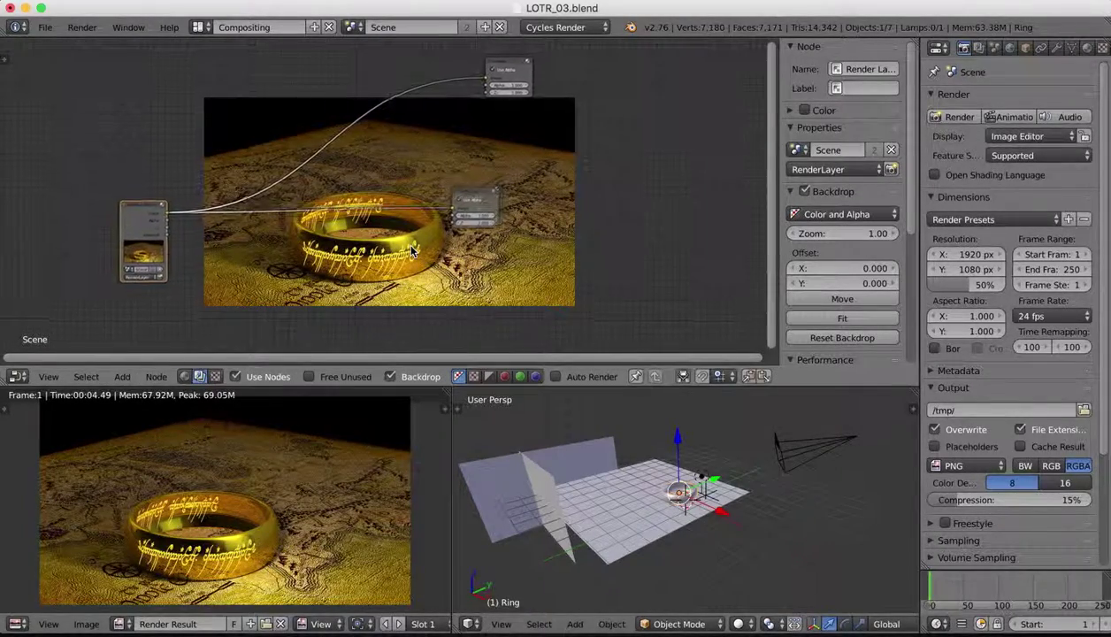
left_click(475, 196)
left_click_drag(474, 196, 668, 286)
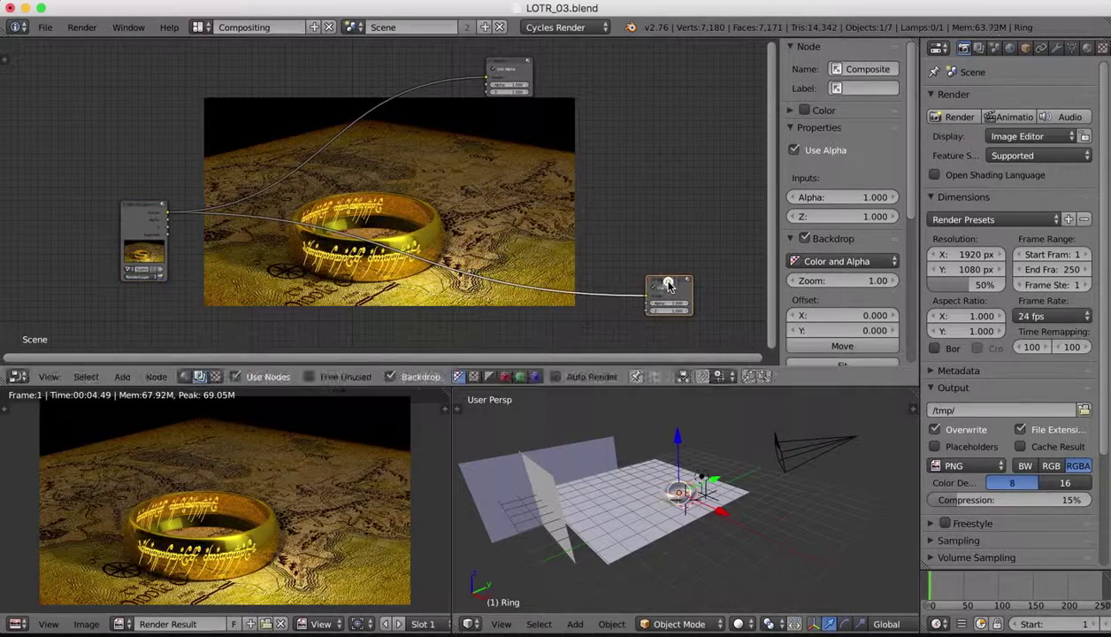
left_click(519, 68)
left_click_drag(519, 67, 658, 108)
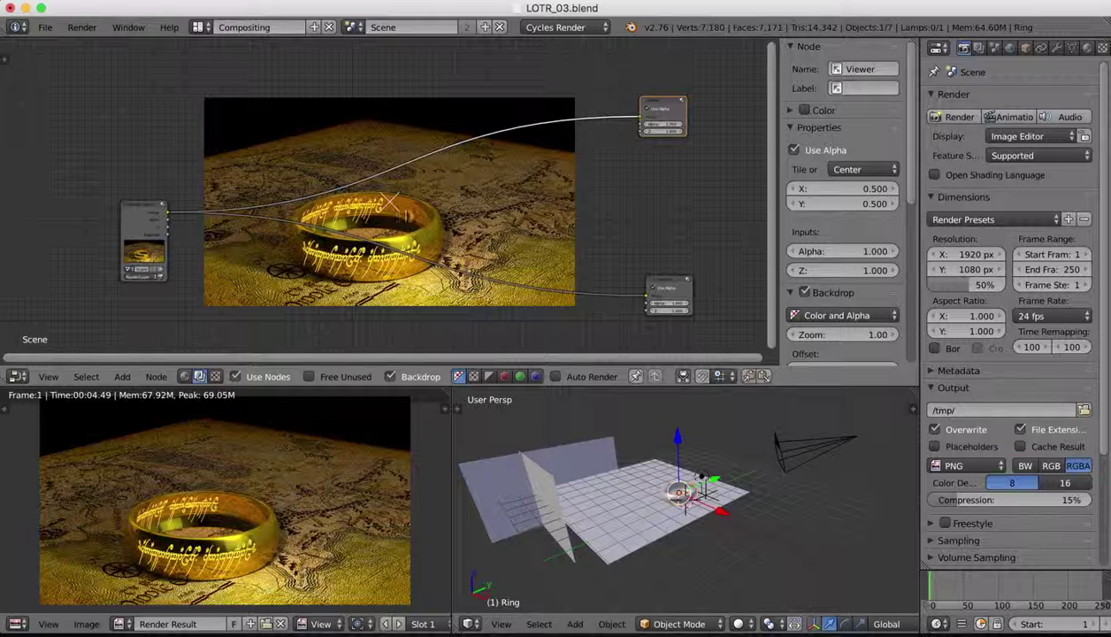
Add a Despeckle node on the link between the Render Layers image output and the Viewer, placed above the backdrop image
scroll(140, 229, "up", 8)
scroll(140, 228, "left", 3)
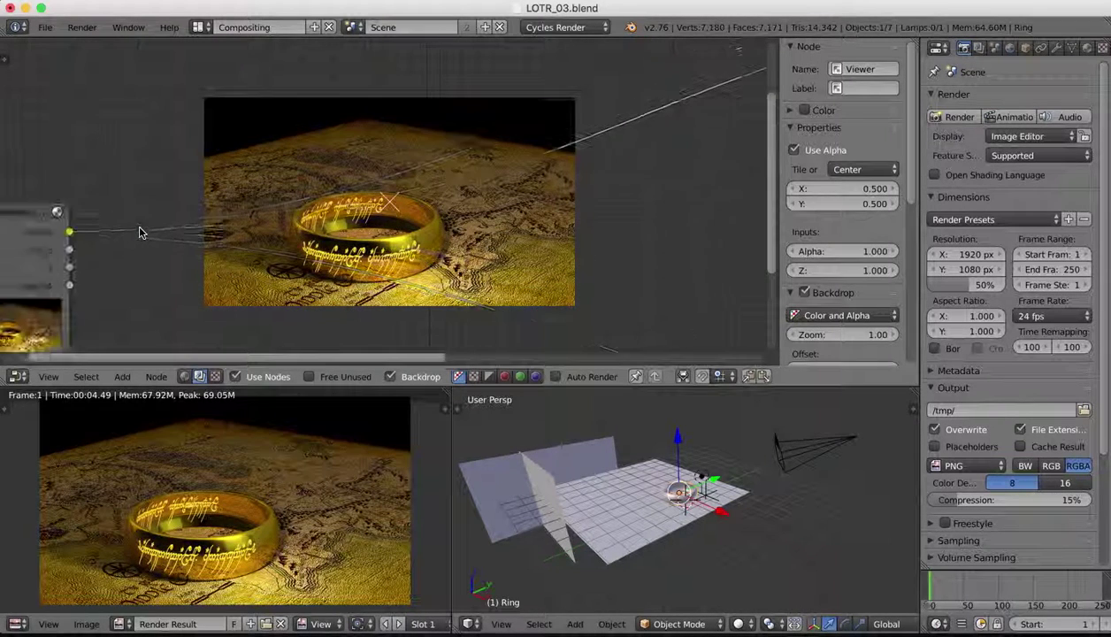
scroll(140, 232, "left", 3)
scroll(140, 231, "down", 2)
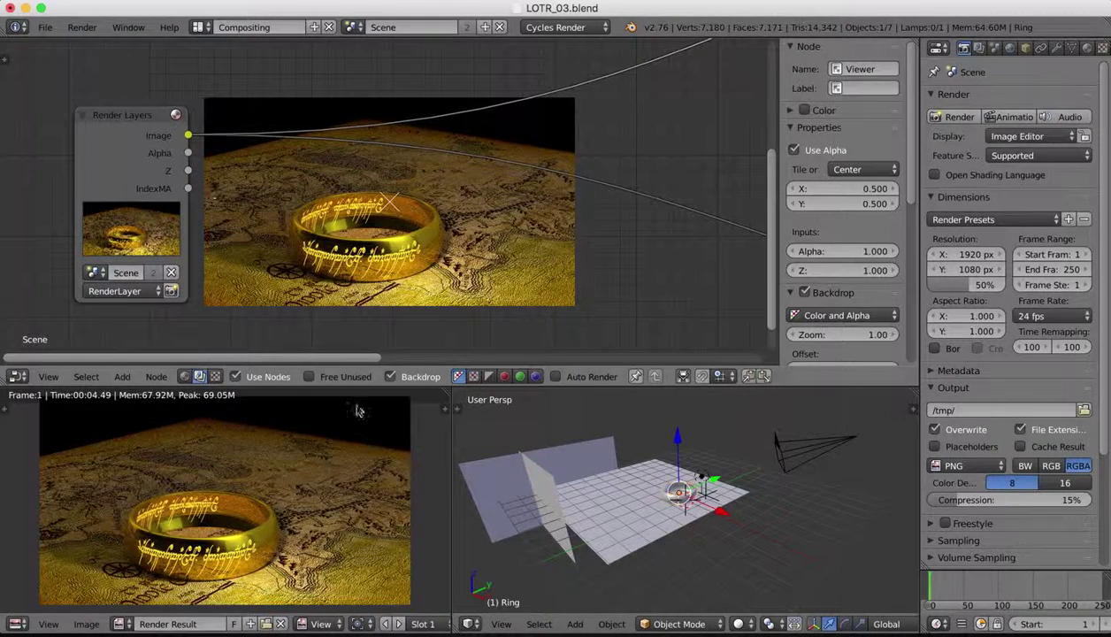
left_click(122, 376)
left_click(139, 359)
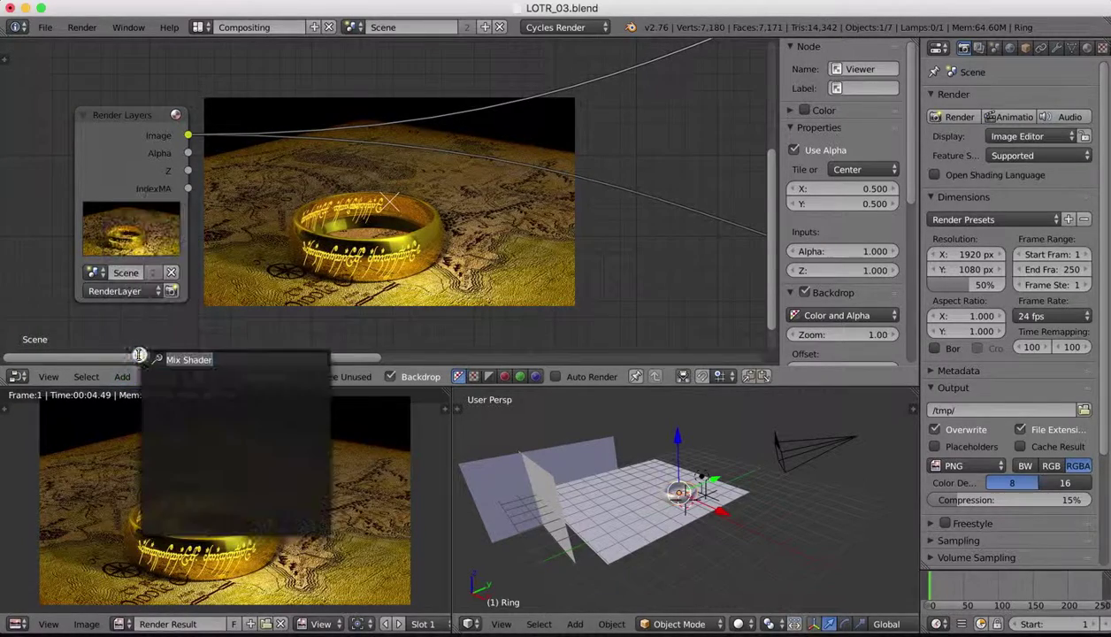
type("des")
left_click(148, 387)
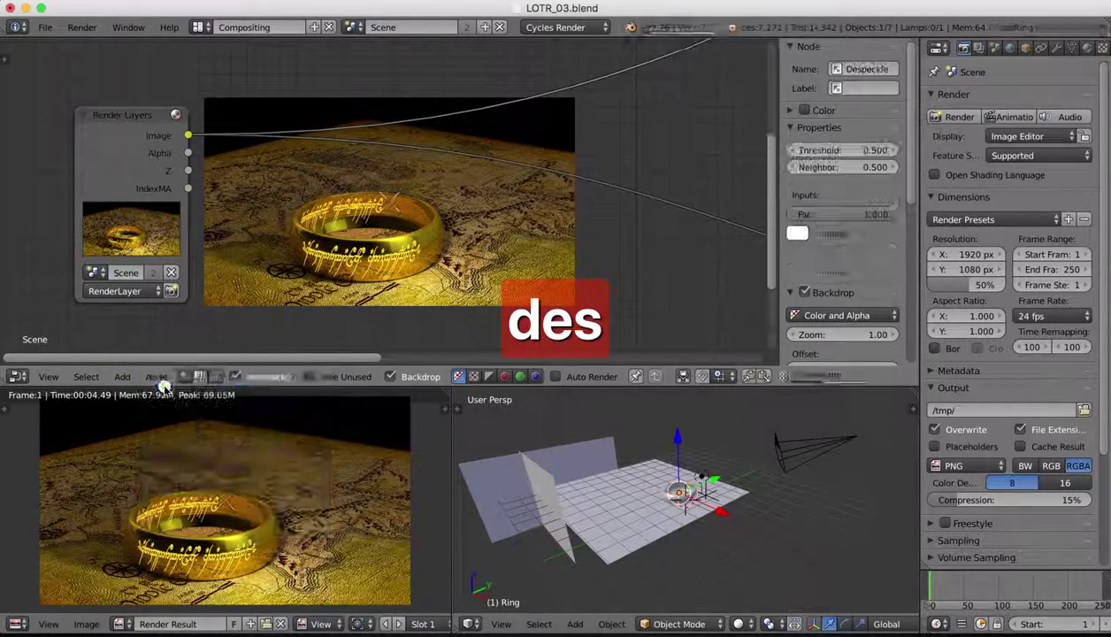
left_click(270, 127)
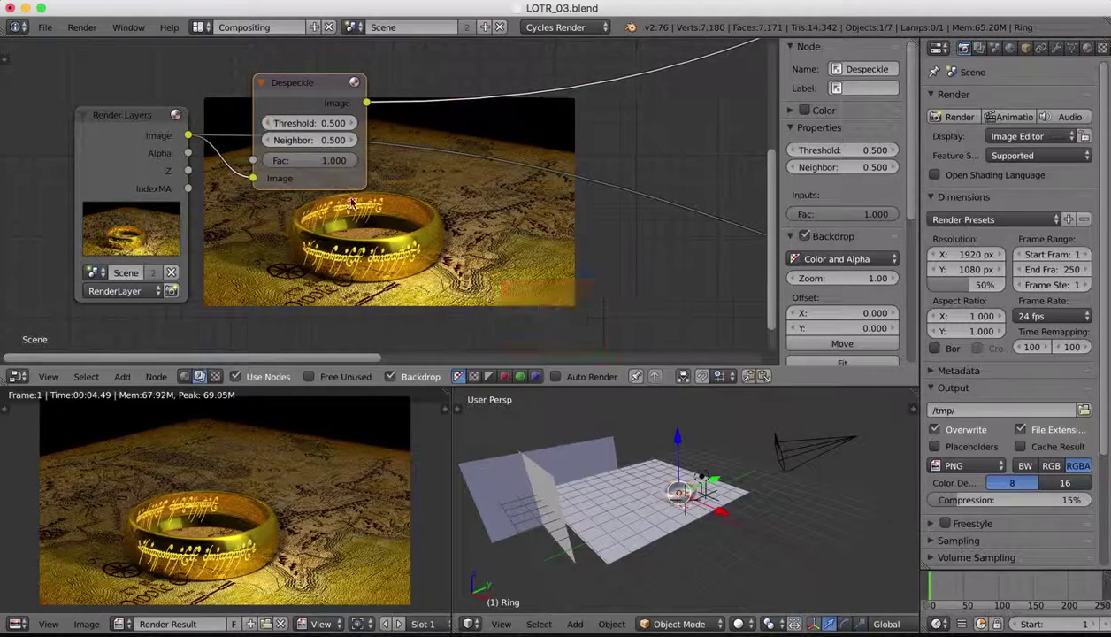
left_click_drag(301, 84, 309, 10)
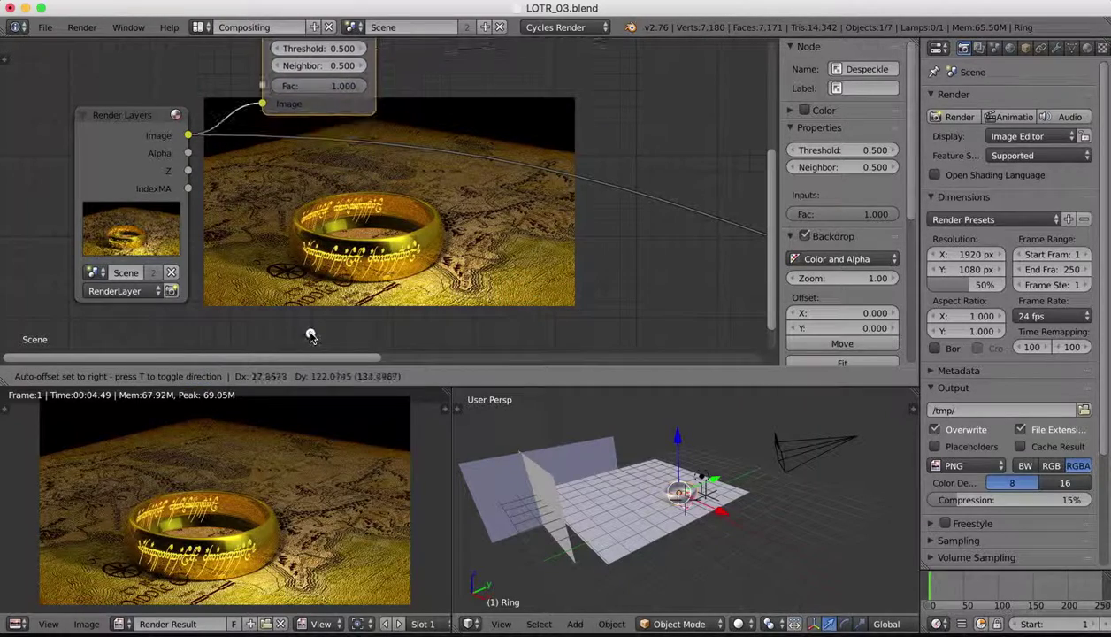
Set the Despeckle node's Neighbor to 1.000 and its Threshold to 0.8
scroll(350, 248, "up", 12)
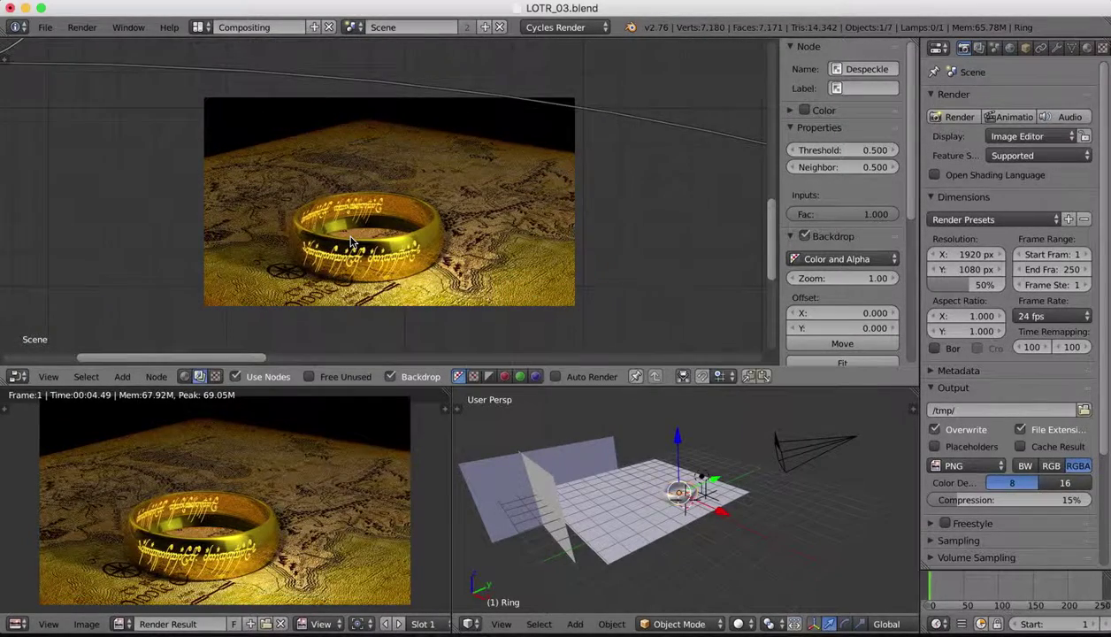
scroll(350, 242, "down", 13)
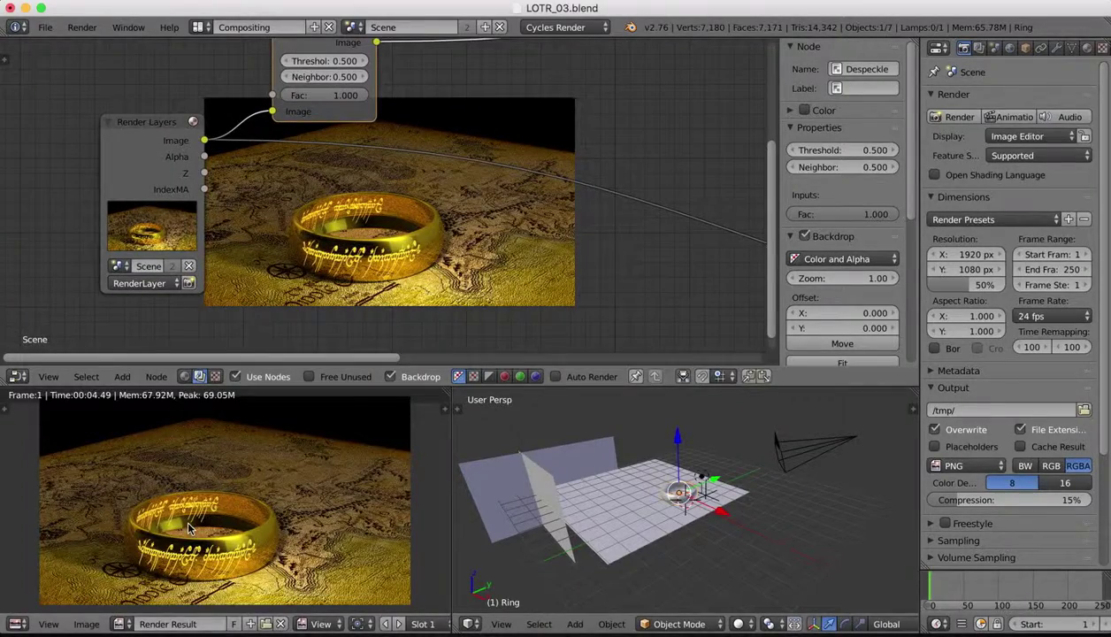
scroll(185, 521, "up", 4)
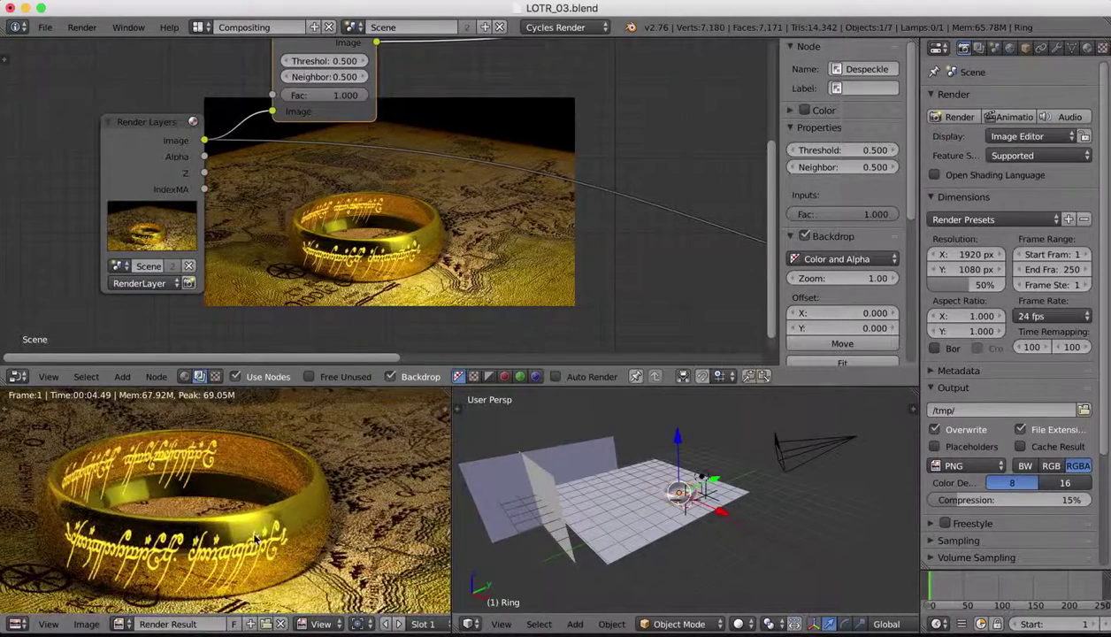
scroll(254, 538, "up", 1)
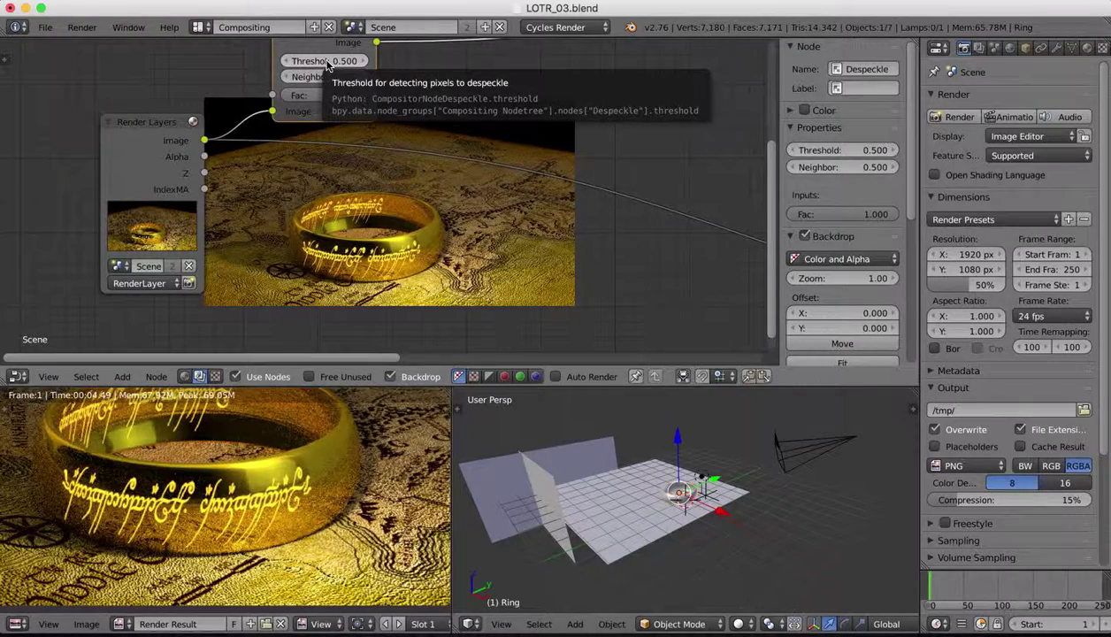
left_click_drag(331, 78, 382, 78)
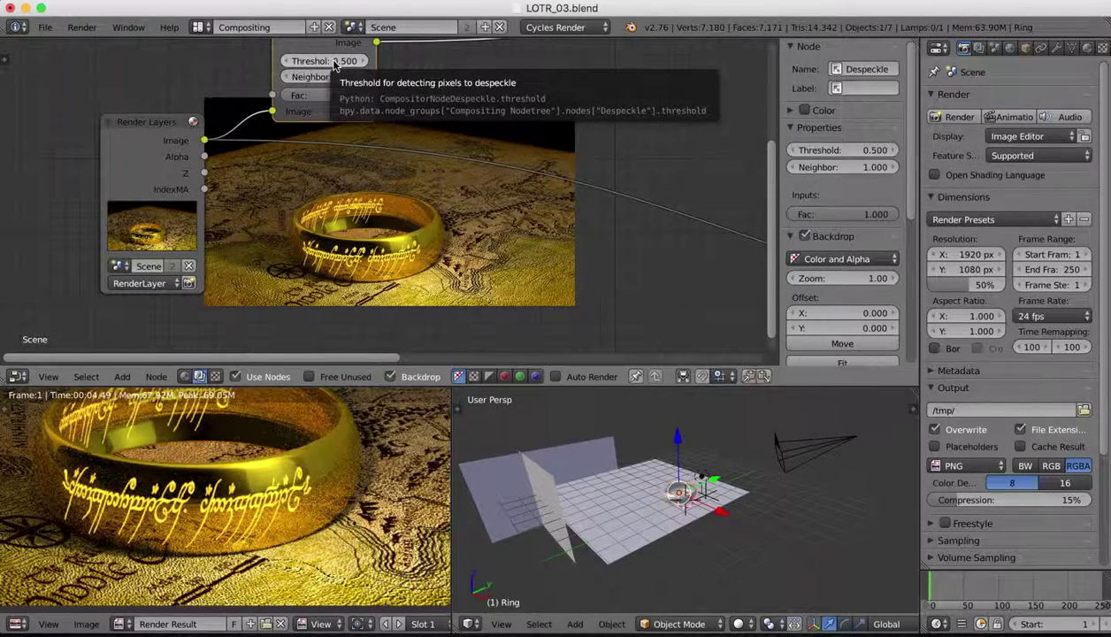
left_click(334, 61)
type("0.8")
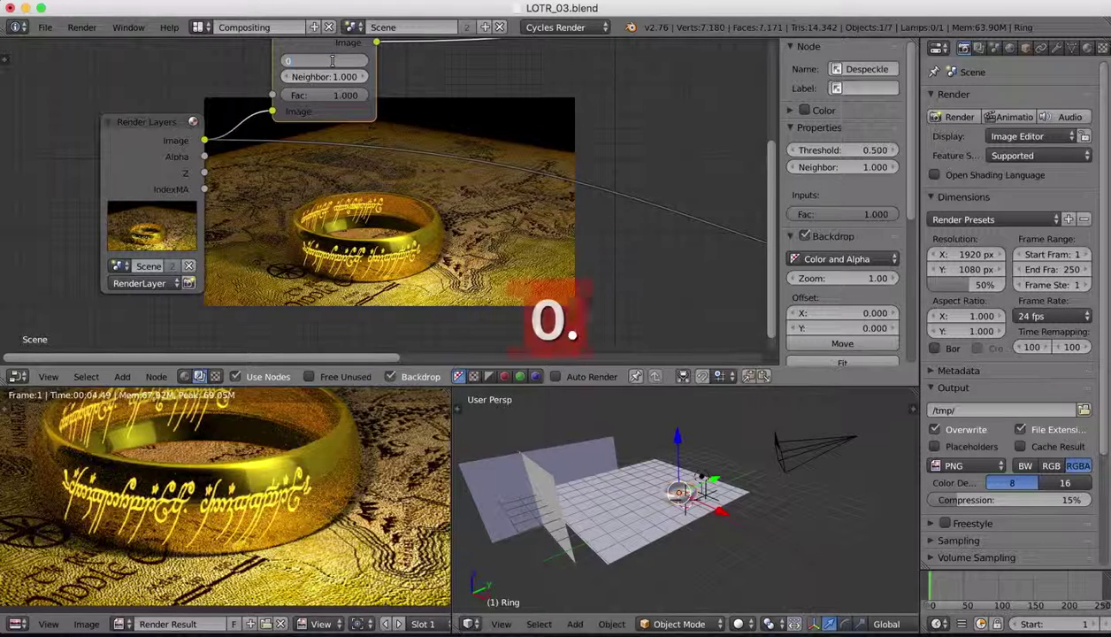
key("Return")
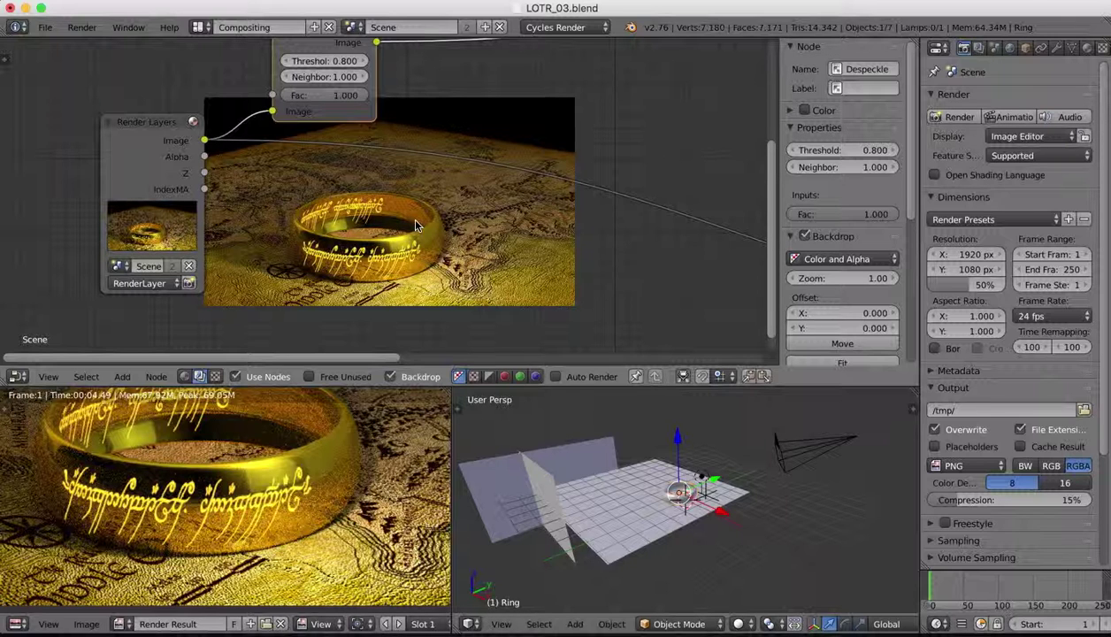
Add an ID Mask node below the Despeckle node, beside Render Layers
left_click(124, 376)
left_click(151, 358)
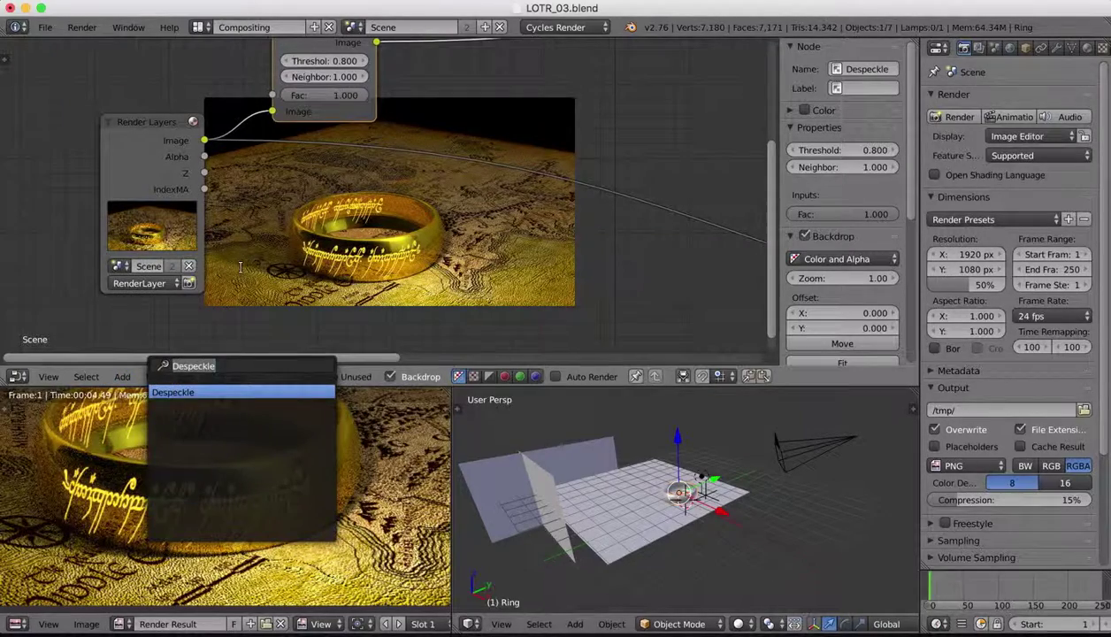
type("id")
key("Return")
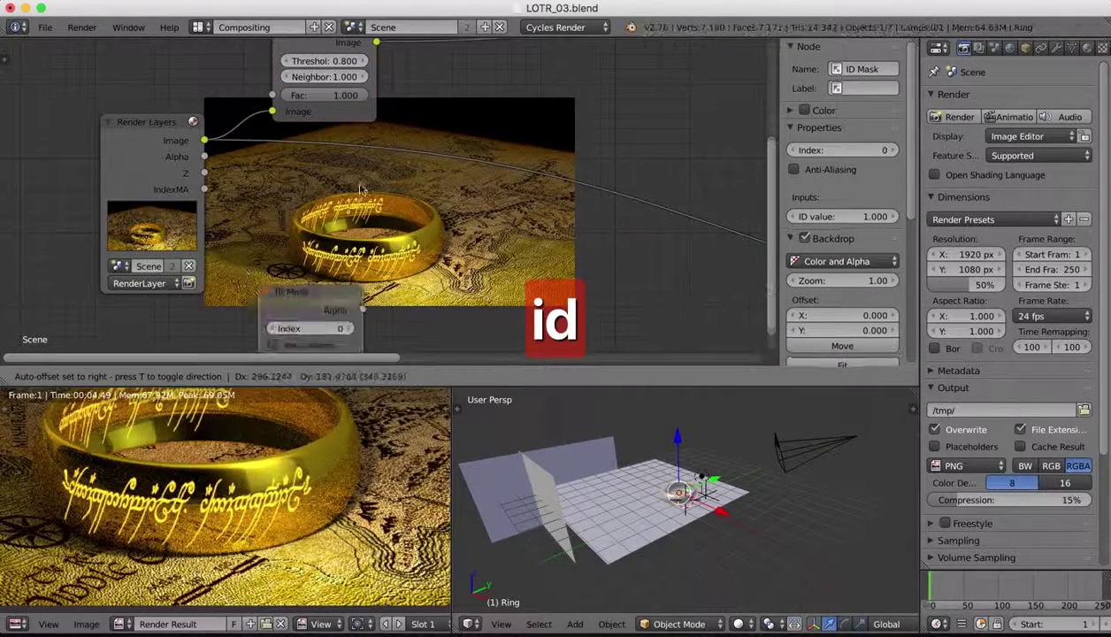
left_click(356, 179)
left_click_drag(310, 276, 347, 236)
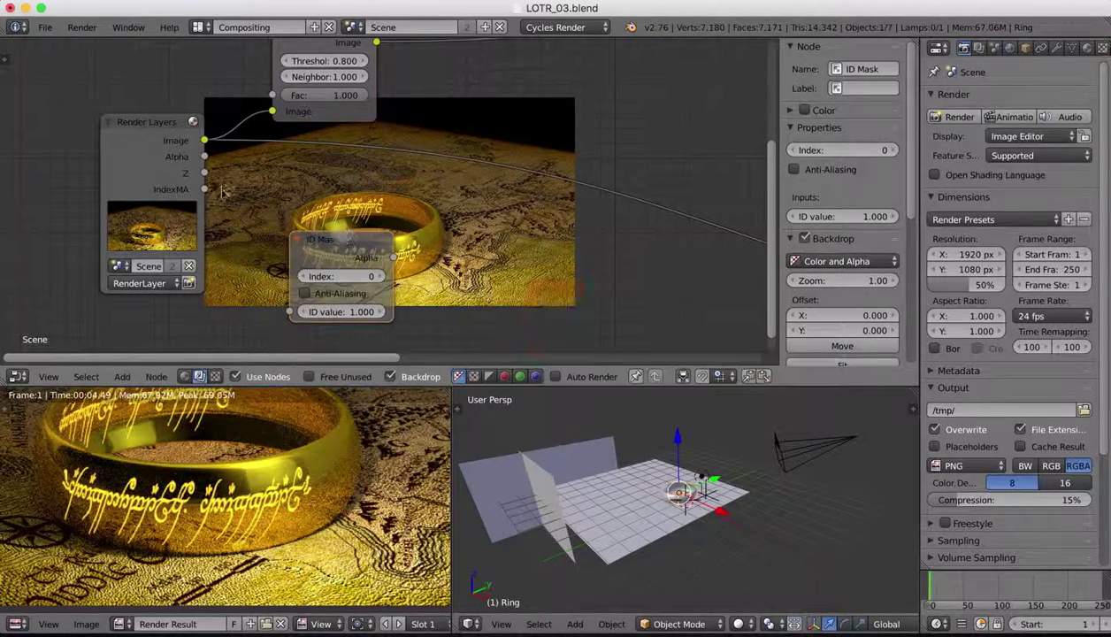
Connect the Render Layers IndexMA output to the ID Mask's ID value and set its Index to 2
left_click_drag(204, 189, 290, 311)
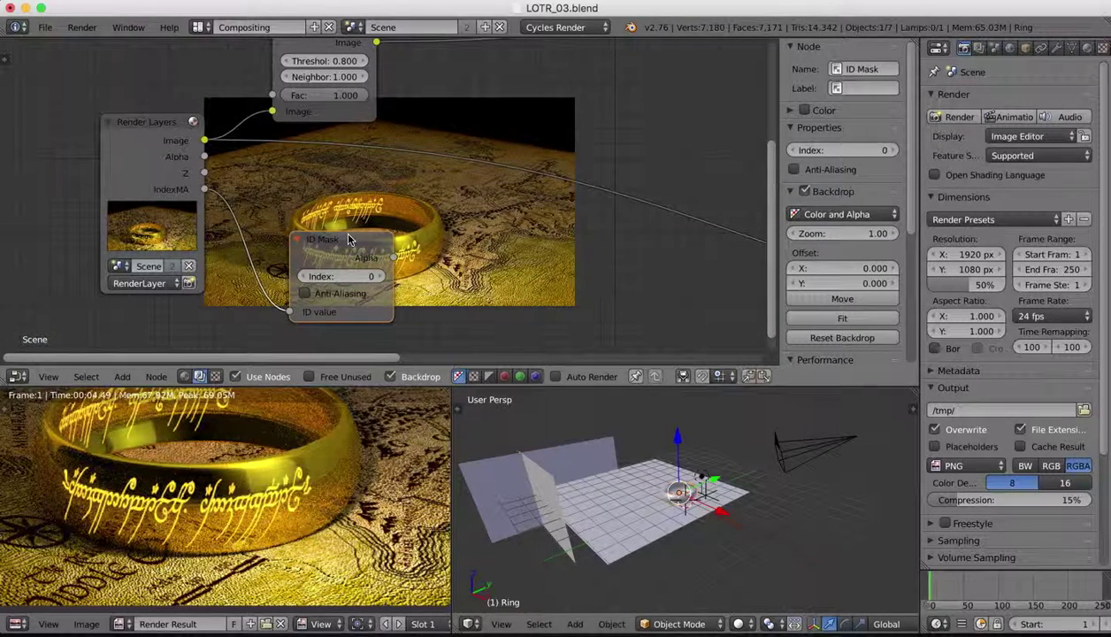
left_click(382, 277)
left_click(382, 277)
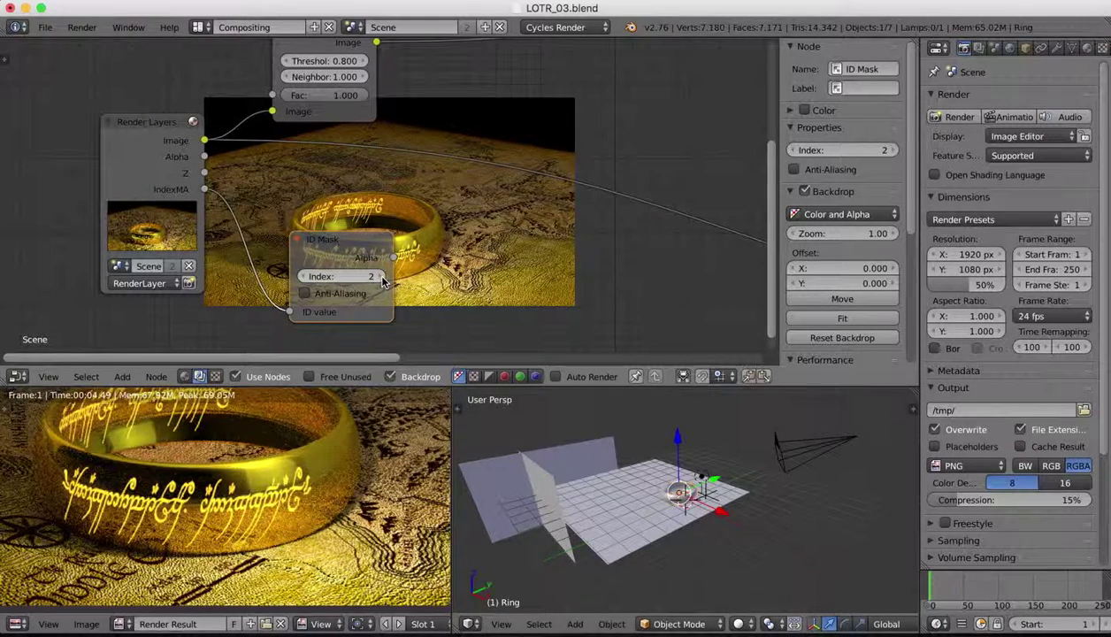
Duplicate the ID Mask node with Index set to 3 and connect IndexMA to the copy's ID value
left_click_drag(343, 245, 336, 333)
key("shift+d")
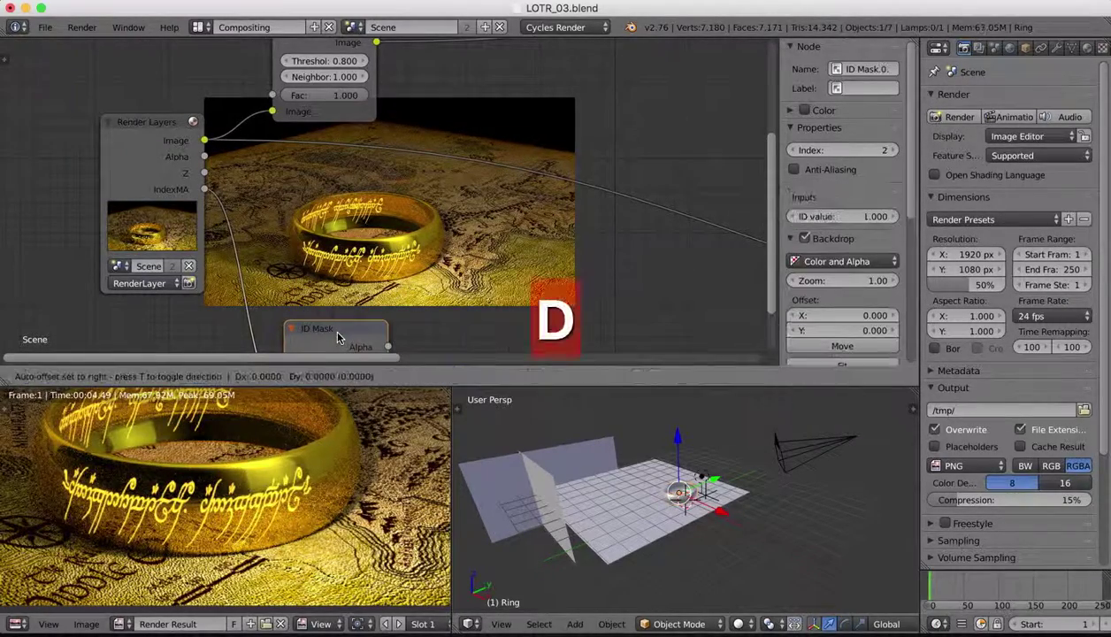
left_click(487, 230)
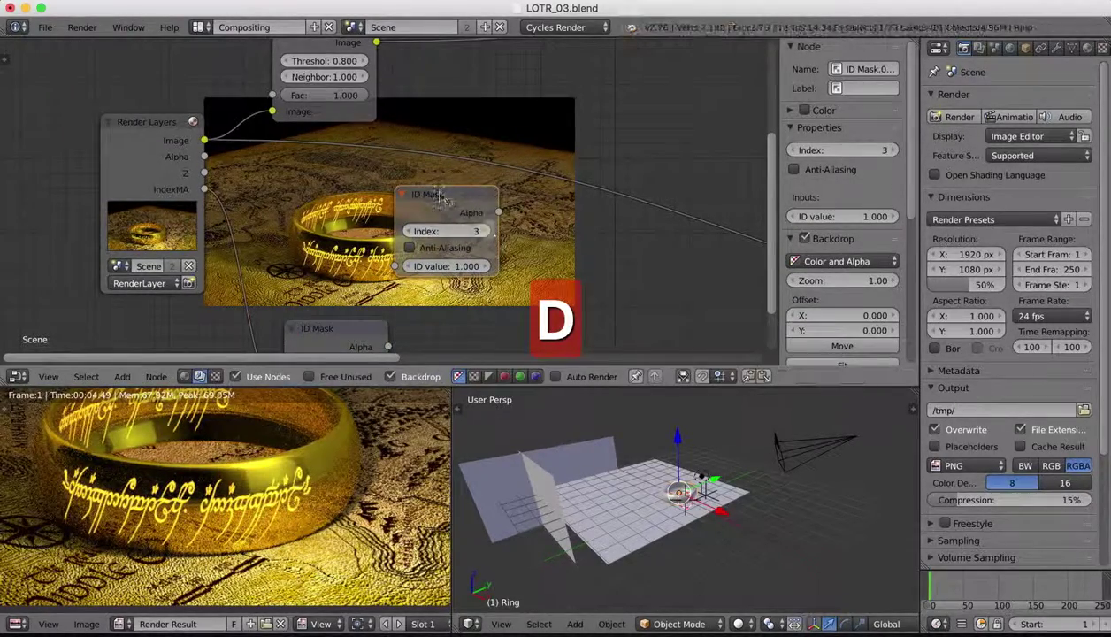
left_click_drag(435, 193, 339, 220)
left_click_drag(206, 189, 296, 293)
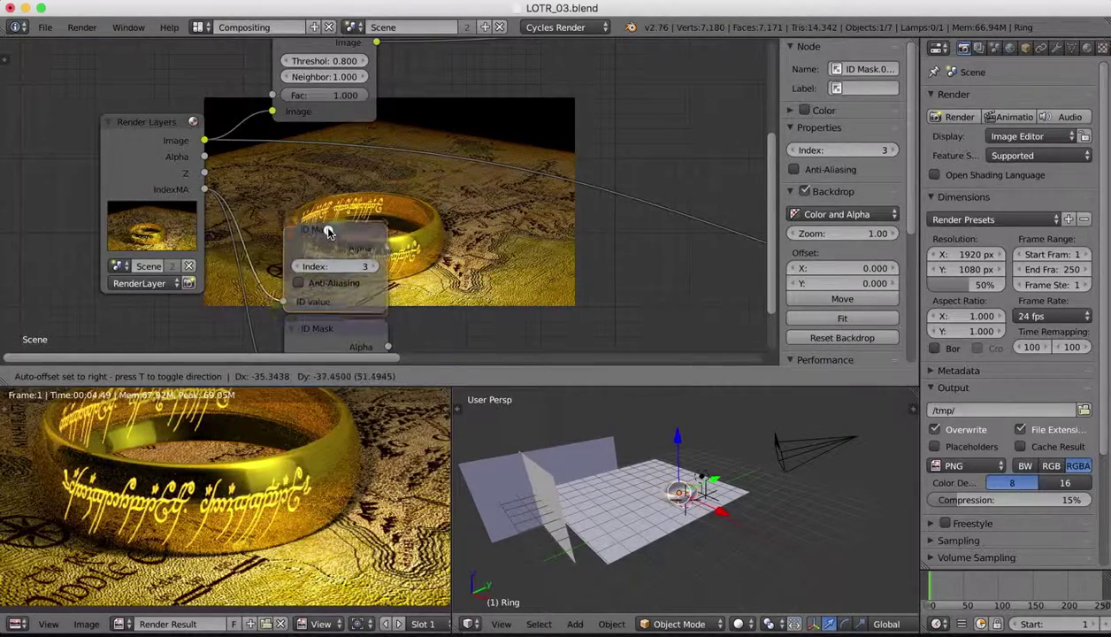
Move both ID Mask nodes lower than Render Layers, with the Index 3 mask stacked above the Index 2 mask
scroll(488, 175, "down", 4)
scroll(495, 177, "right", 3)
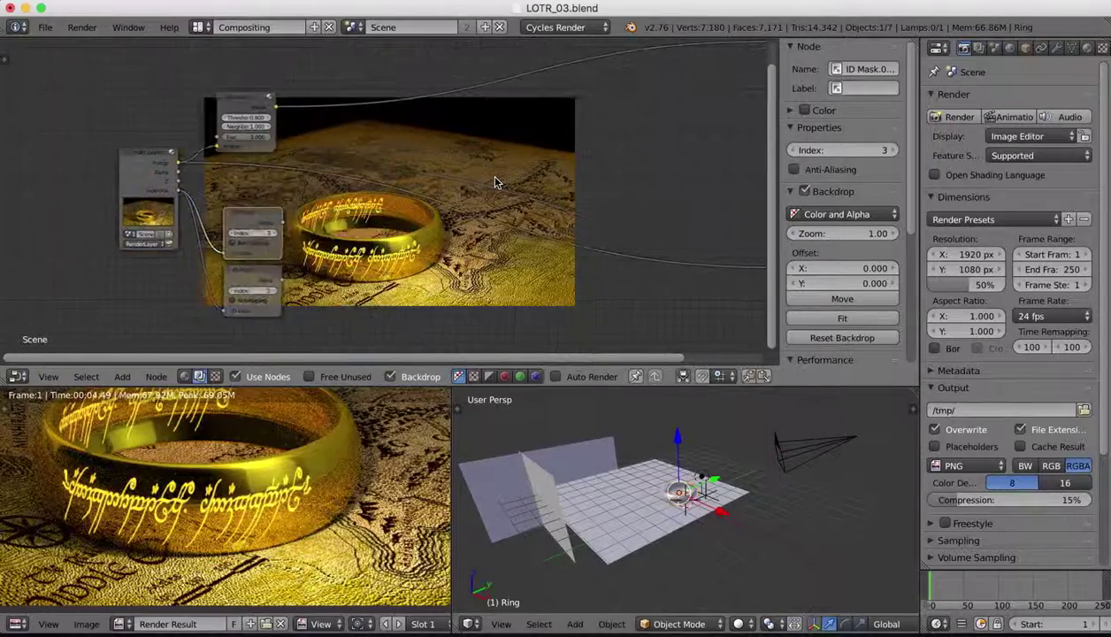
scroll(495, 177, "down", 2)
left_click_drag(255, 212, 254, 270)
left_click_drag(247, 154, 247, 212)
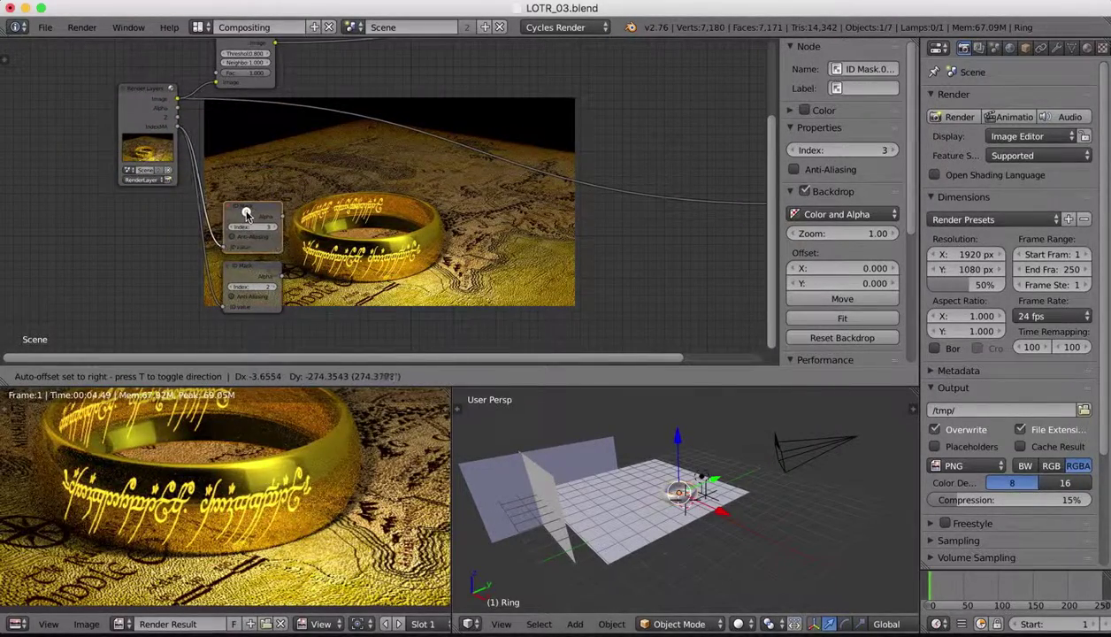
Check the Pass Index in the settings of the ring's inner ring and outer ring materials
left_click(1087, 48)
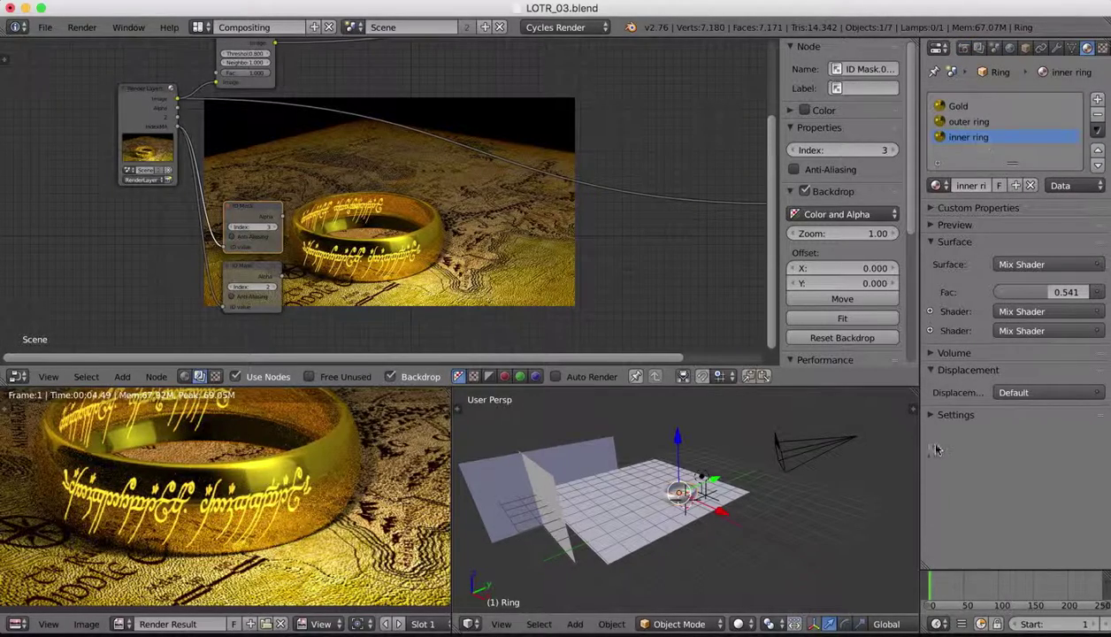
left_click(931, 415)
scroll(1004, 495, "down", 1)
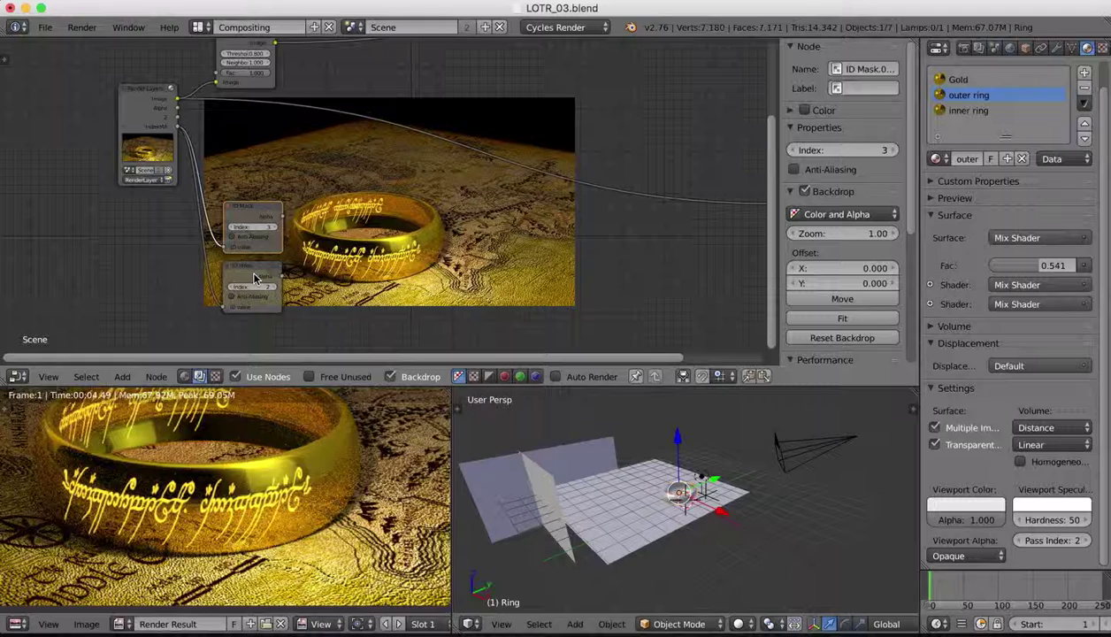
left_click(122, 376)
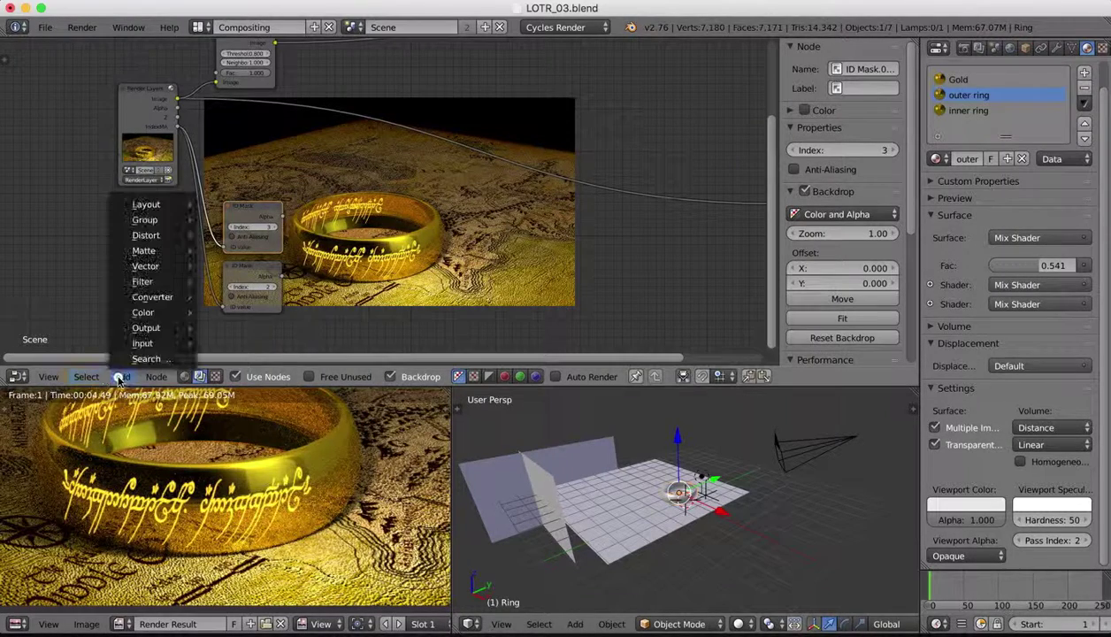
left_click(141, 359)
type("mat")
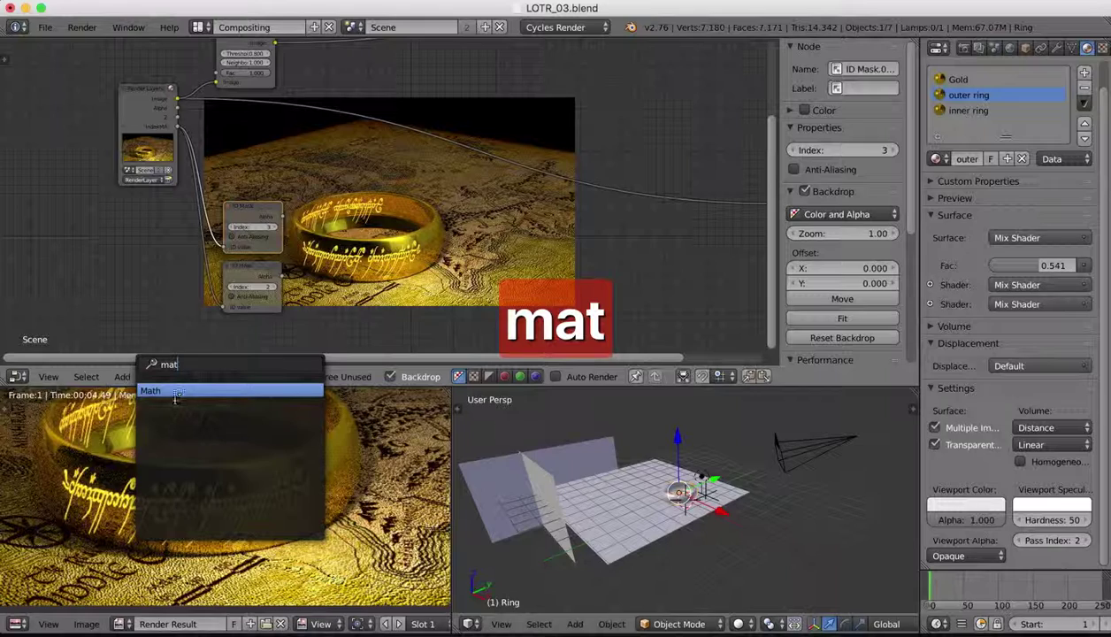
left_click(176, 398)
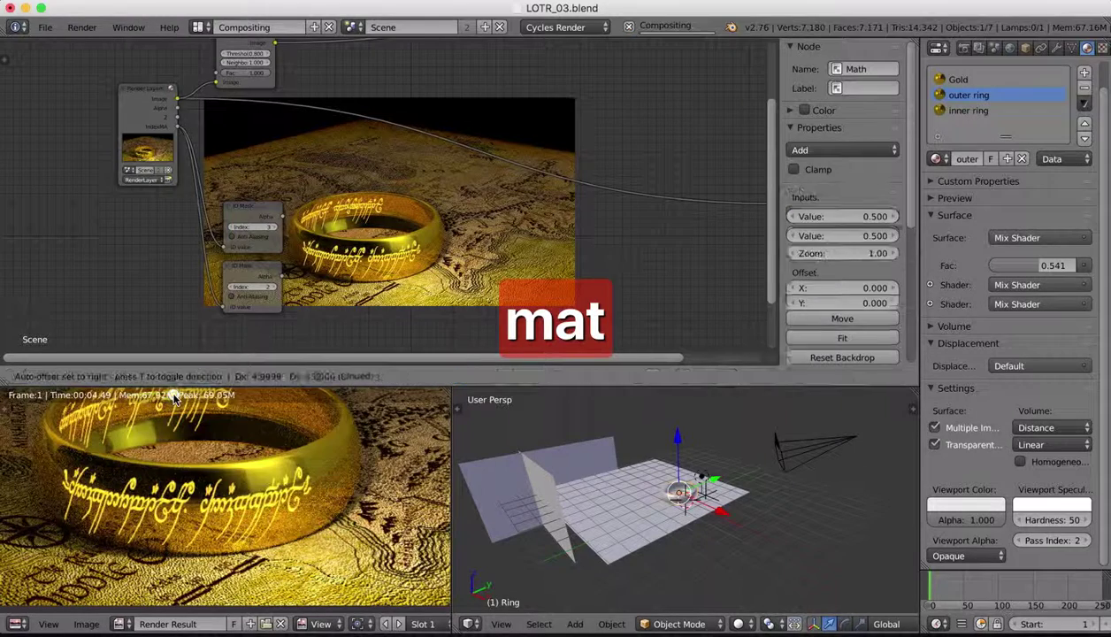
left_click(513, 169)
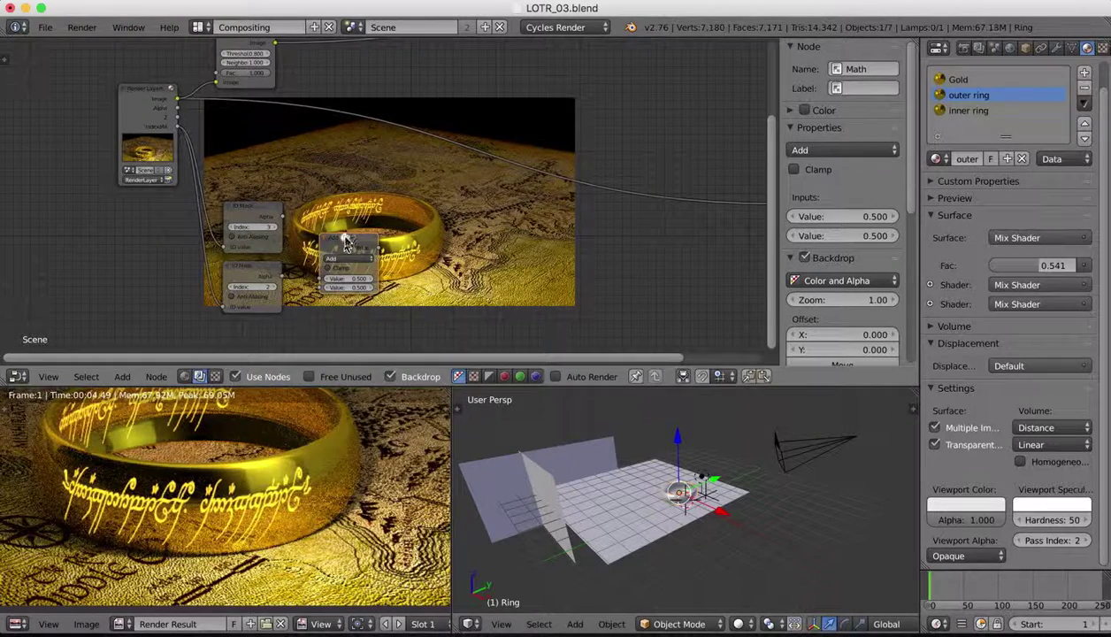
key("x")
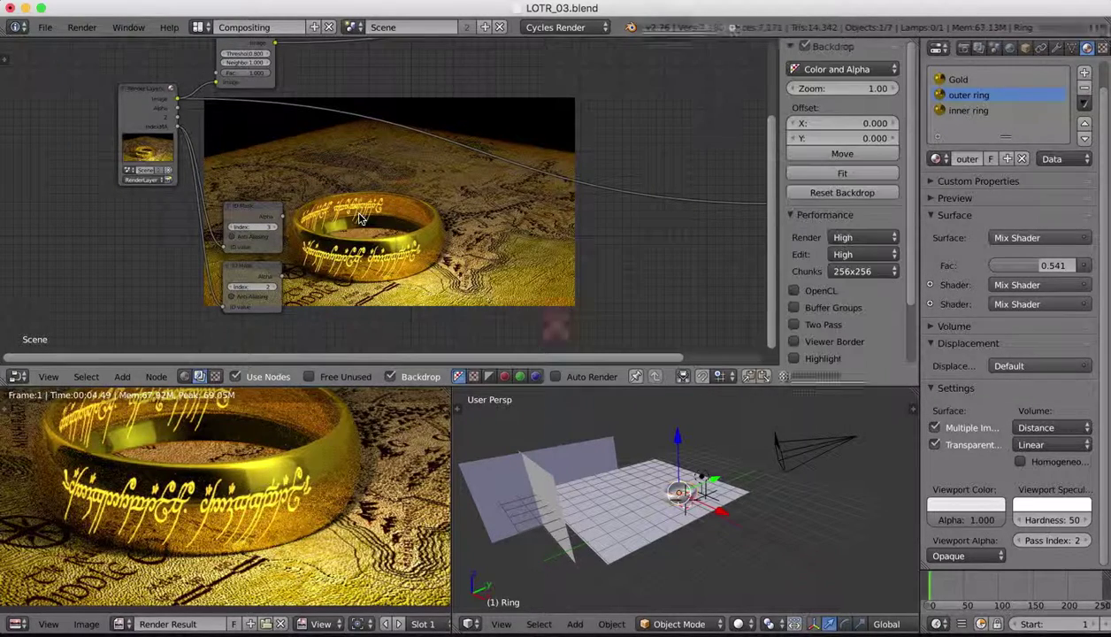
Add a Mix node beside the two ID Mask nodes and set its blend type to Add
left_click(123, 377)
left_click(134, 357)
type("mix")
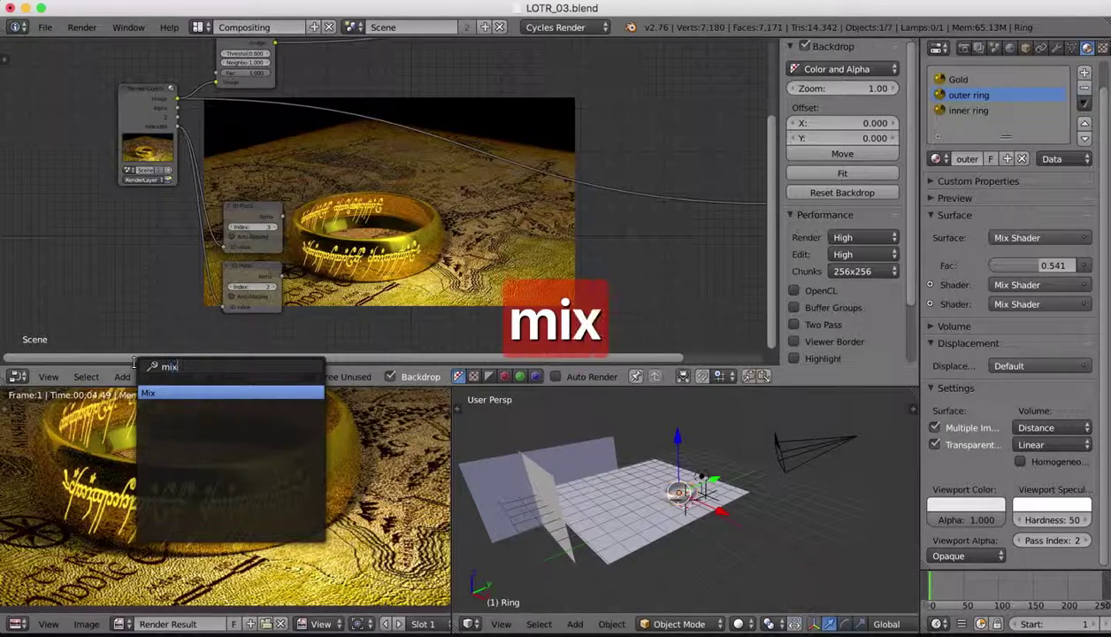
key("Return")
left_click(332, 283)
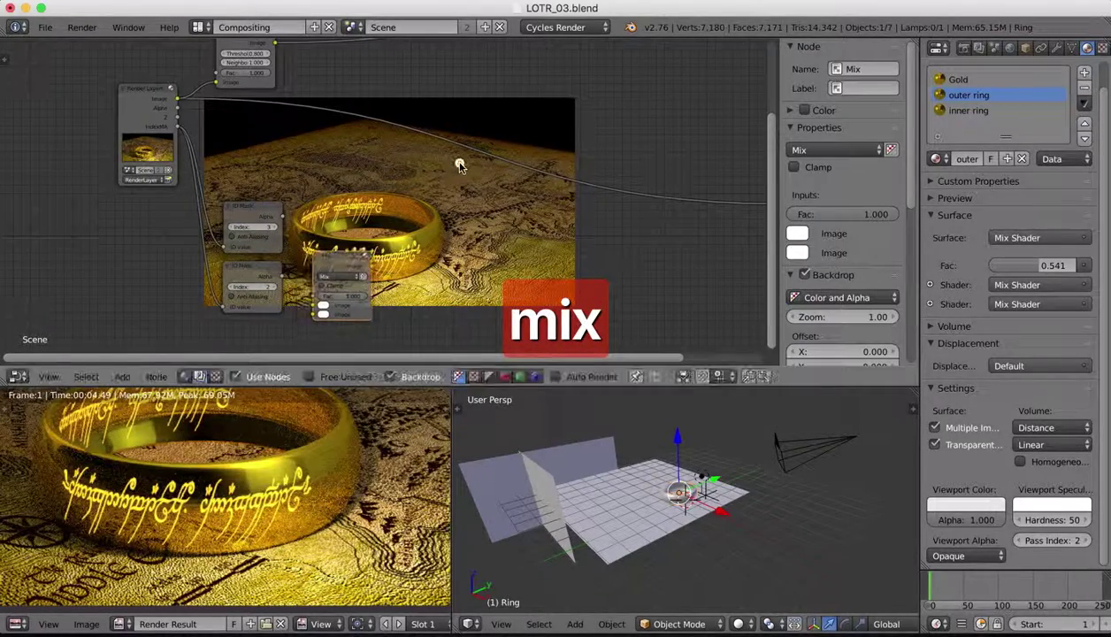
left_click(327, 277)
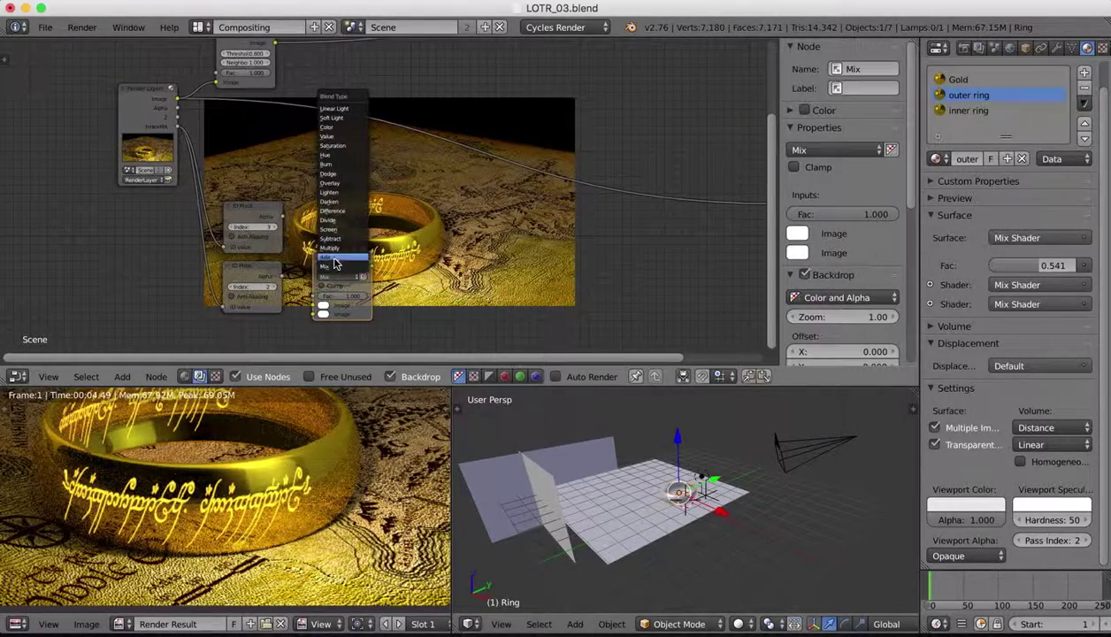
left_click(331, 259)
Position the Add node between the two ID Masks' heights and connect both masks' Alpha outputs to its Image inputs
left_click_drag(352, 276, 384, 234)
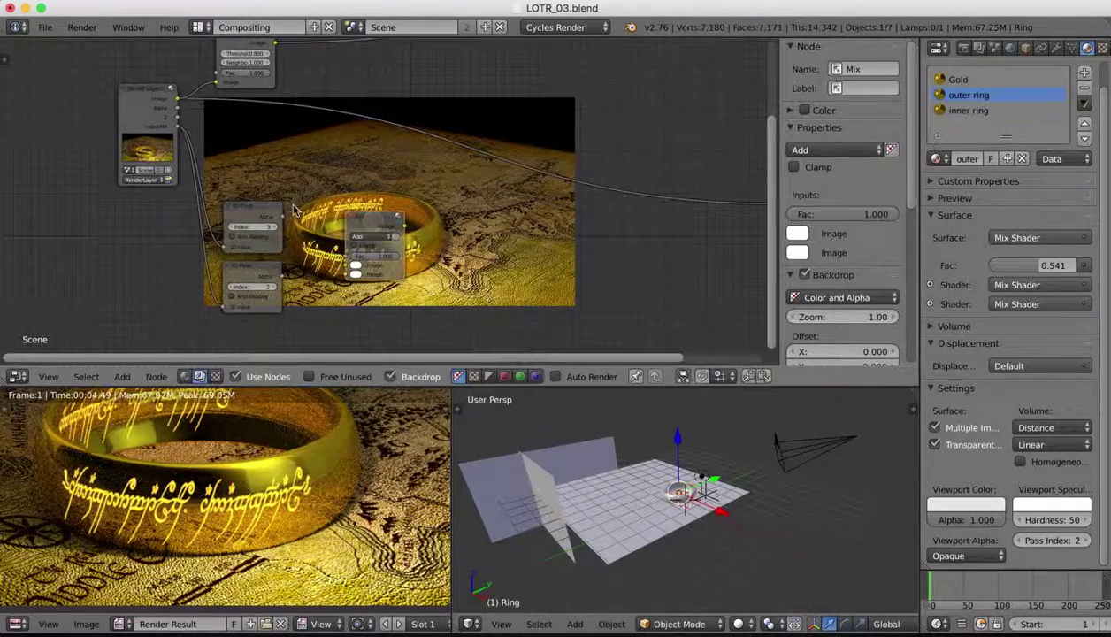
left_click_drag(283, 217, 344, 275)
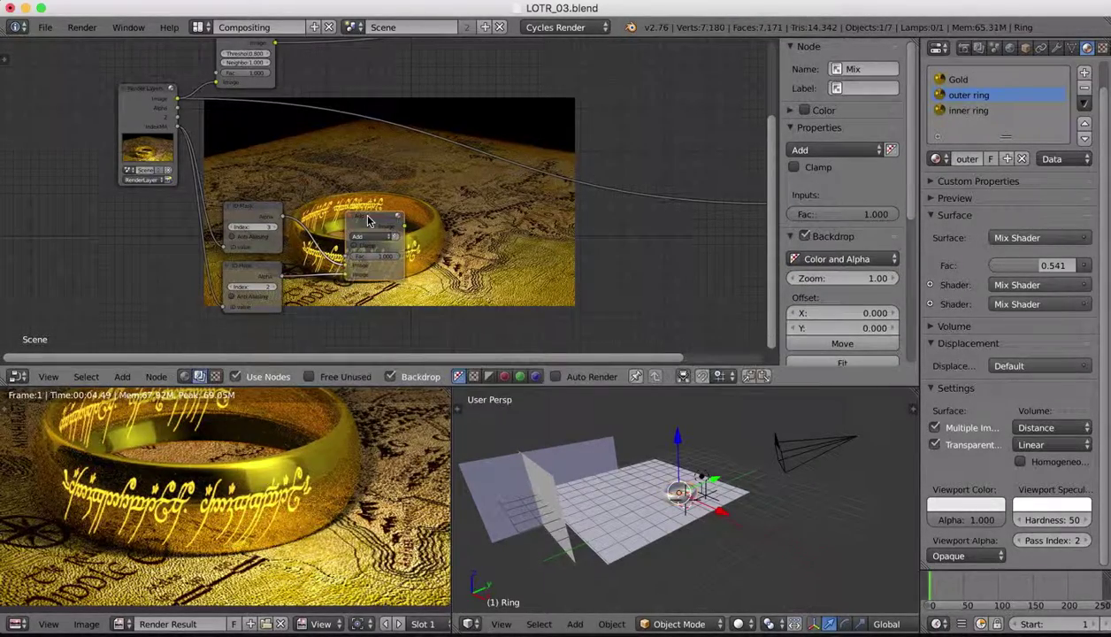
Move the Add node closer to the two ID Mask nodes and set its Fac to 0.582
left_click_drag(367, 219, 345, 239)
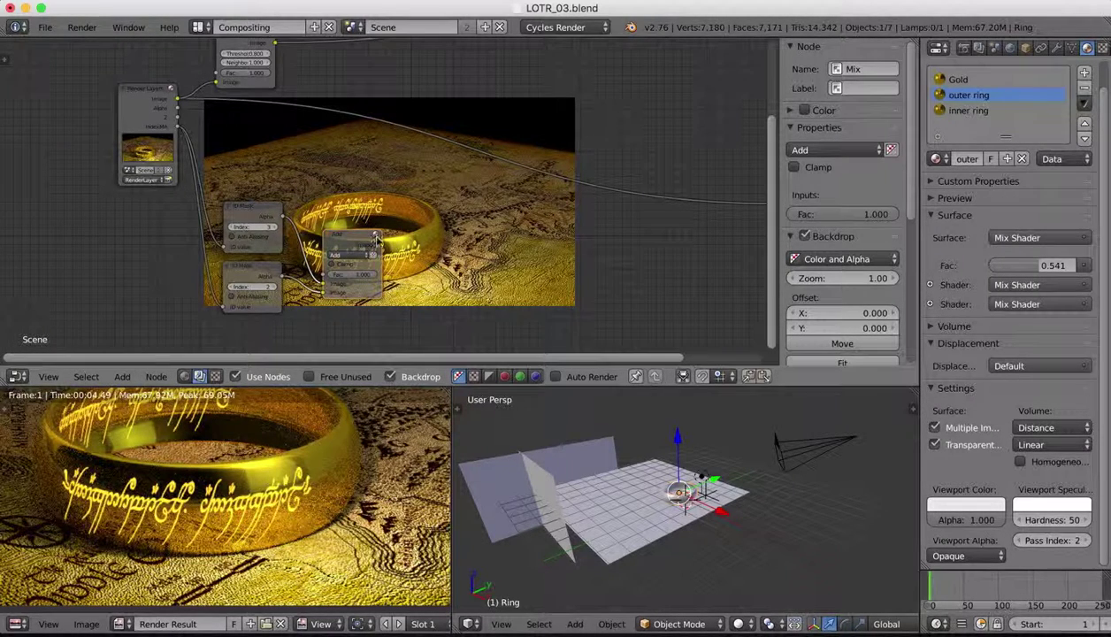
left_click_drag(372, 280, 373, 275)
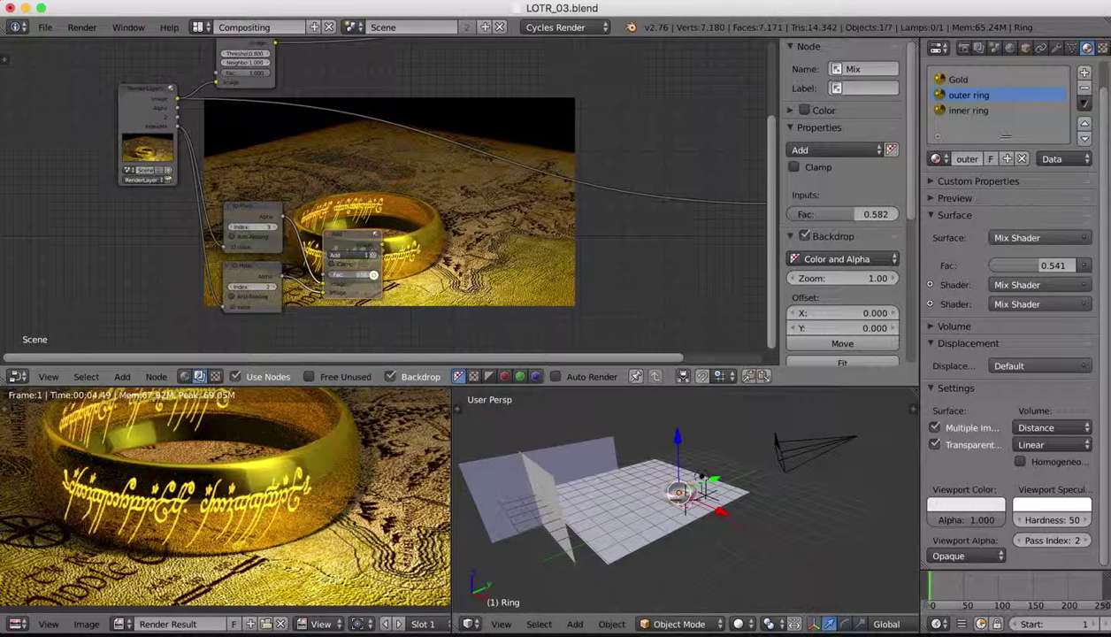
Add a Dilate/Erode node between the Add node and the Composite node, close to the Add node
scroll(521, 242, "right", 2)
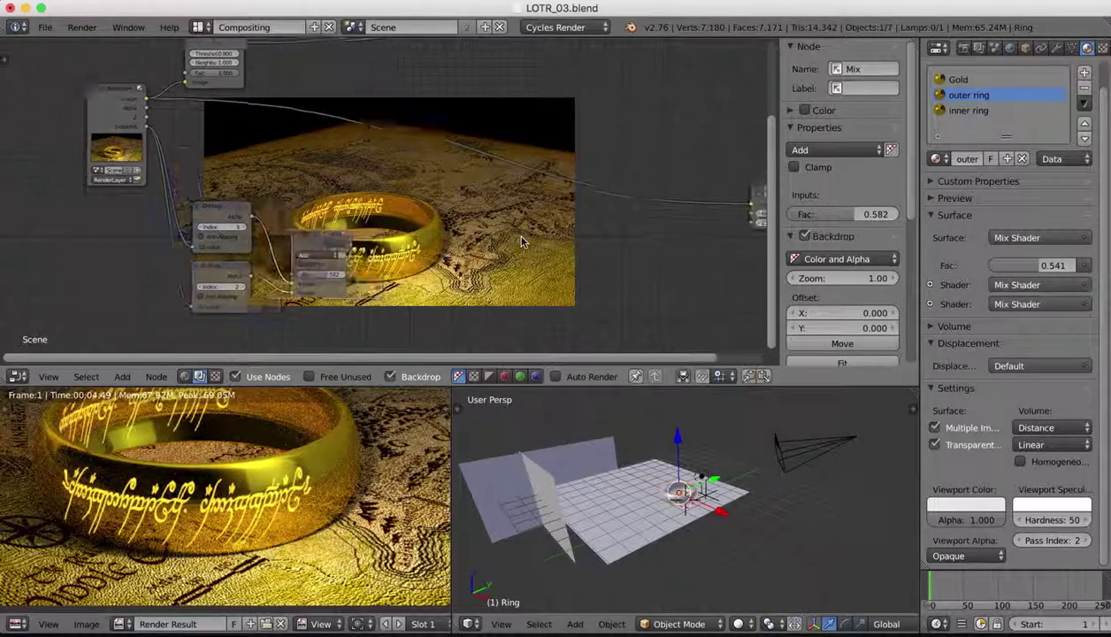
scroll(520, 241, "right", 2)
left_click(122, 377)
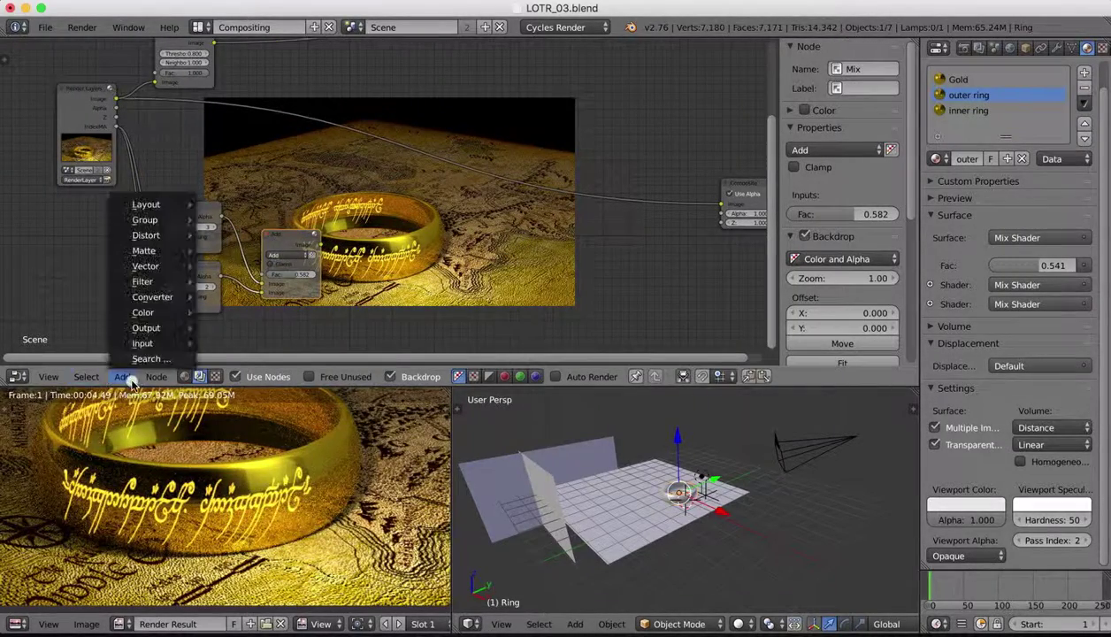
left_click(133, 358)
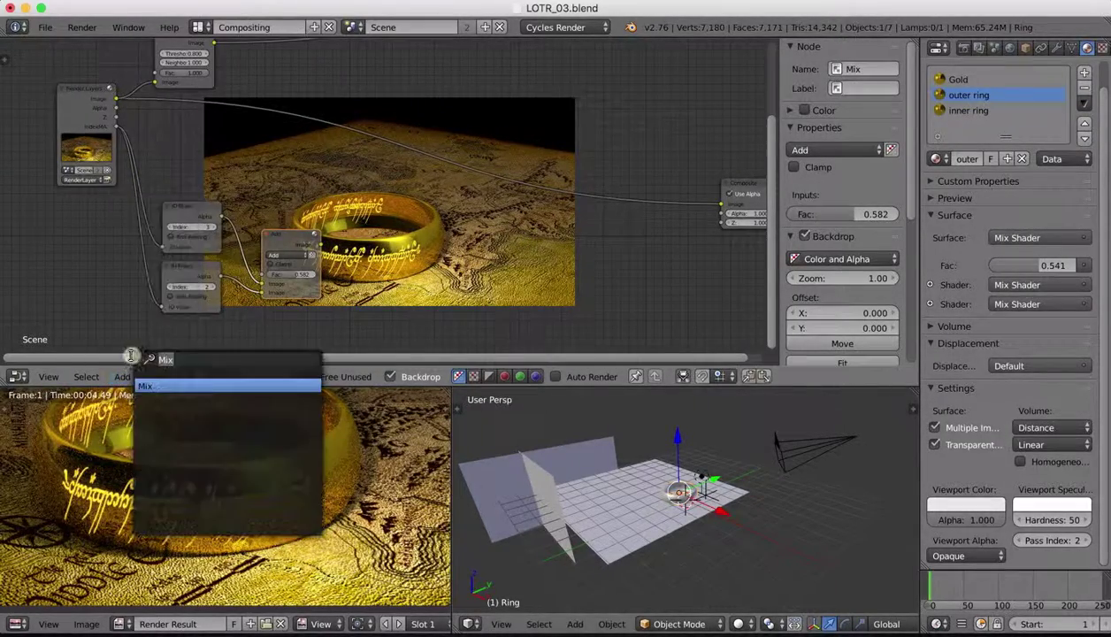
type("dil")
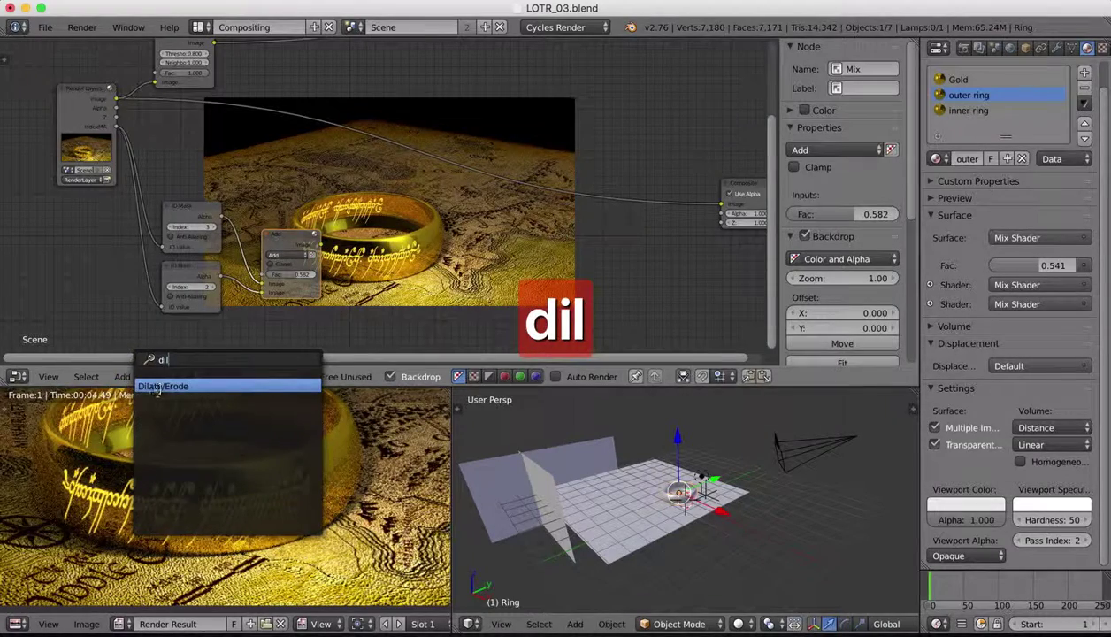
left_click(156, 386)
left_click(393, 292)
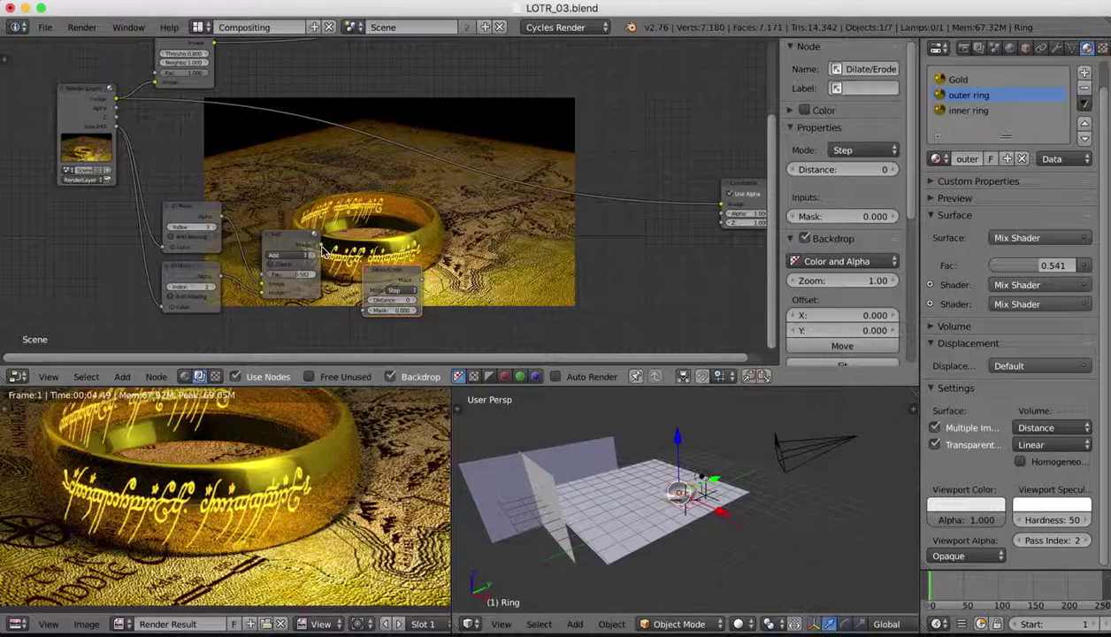
Feed the Add node's Image output into the Dilate/Erode node's Mask input, set its mode to Feather, and preview it in the backdrop
left_click_drag(320, 245, 362, 309)
left_click_drag(392, 269, 398, 258)
left_click(405, 270)
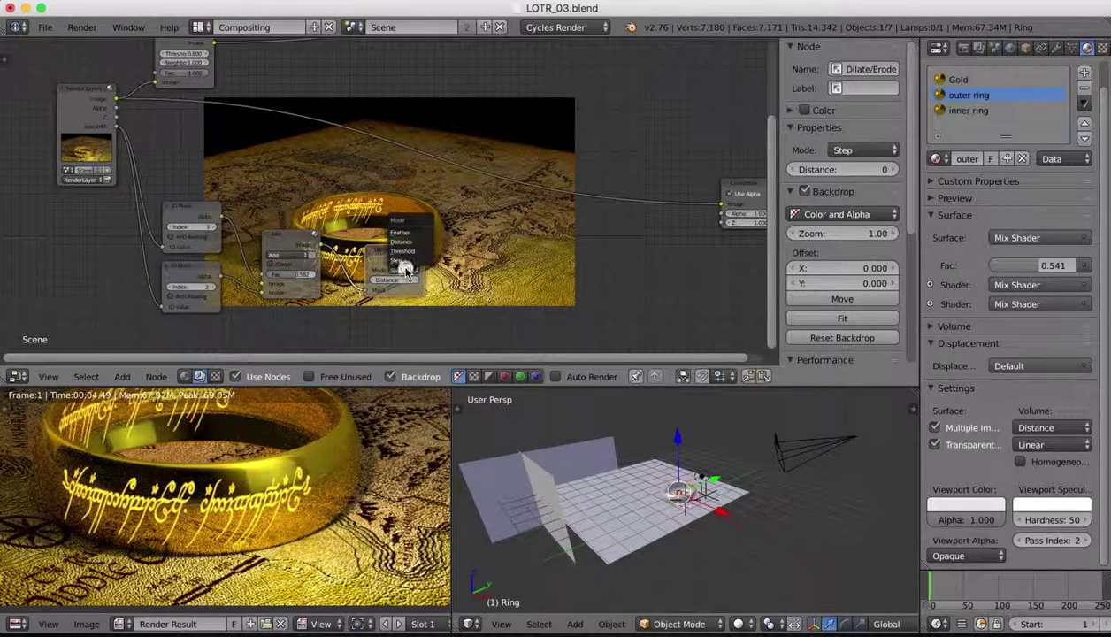
left_click(400, 232)
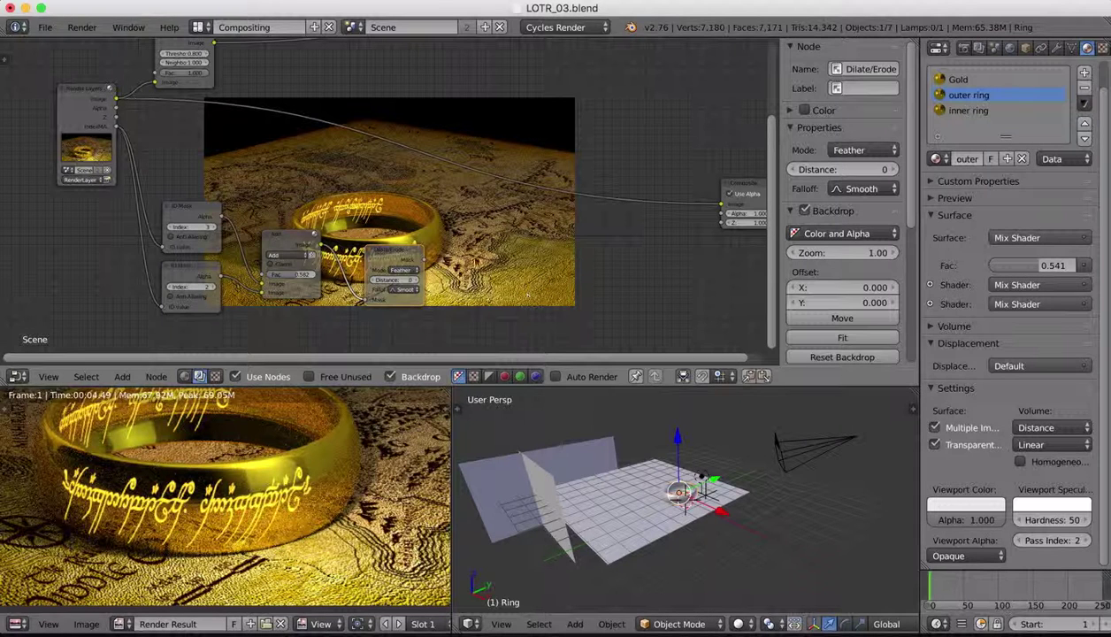
left_click(383, 253, "ctrl+shift")
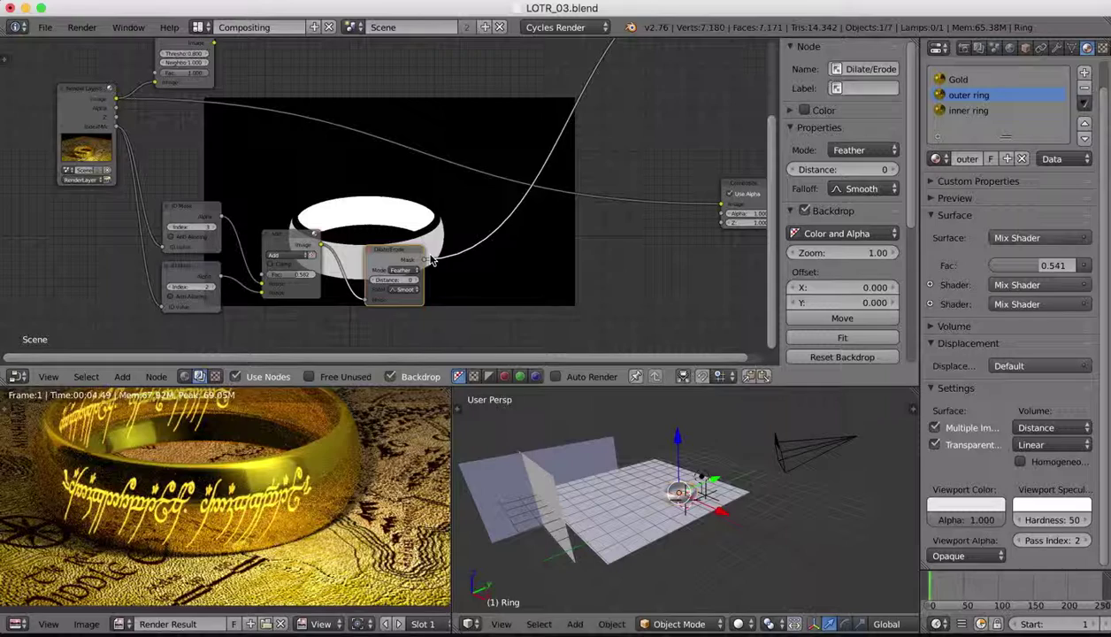
Look up the Node Wrangler add-on in the user preferences and close the preferences window
left_click(44, 26)
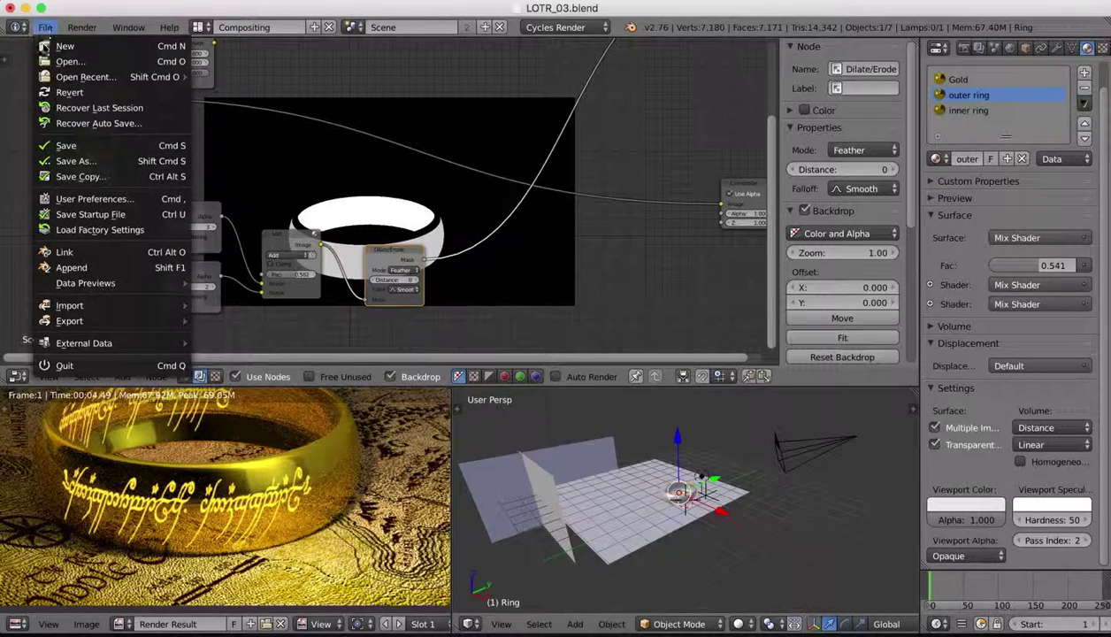
left_click(76, 199)
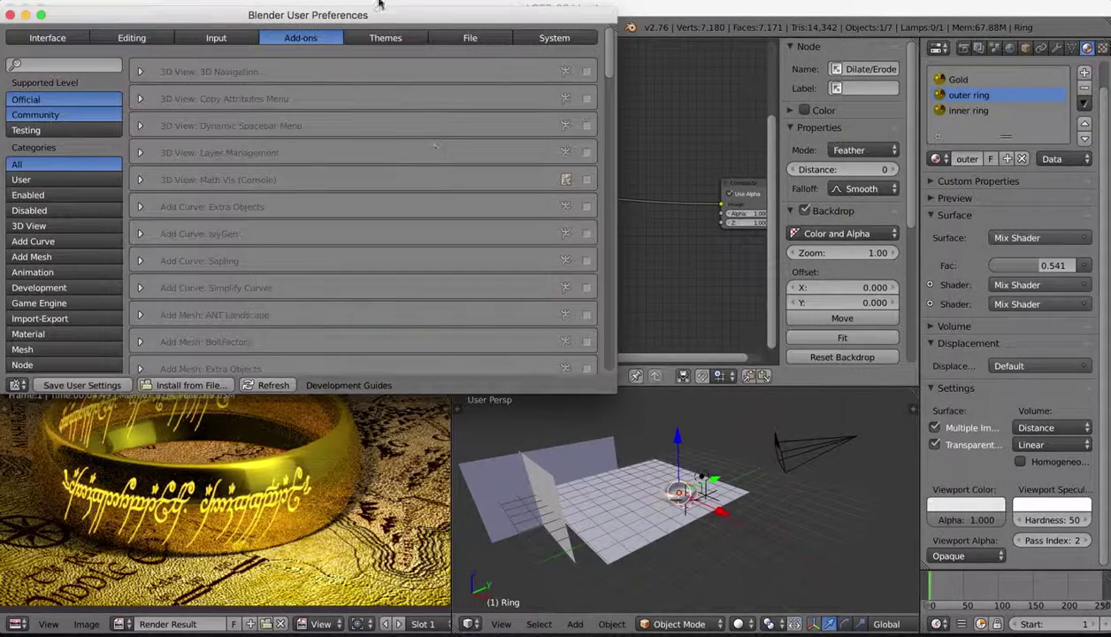
left_click(59, 66)
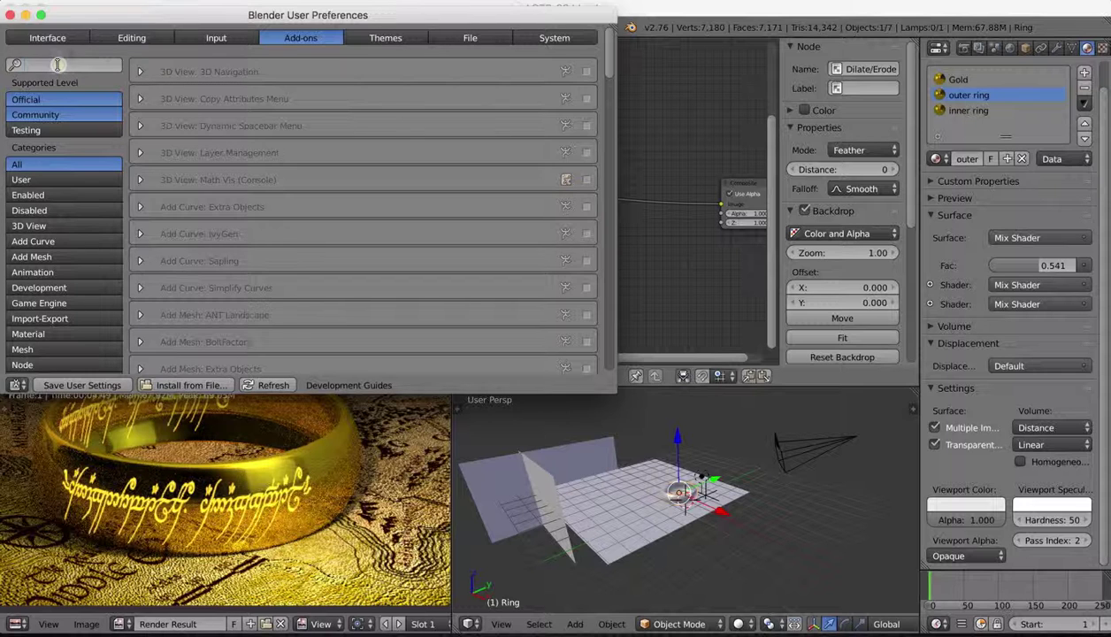
type("node")
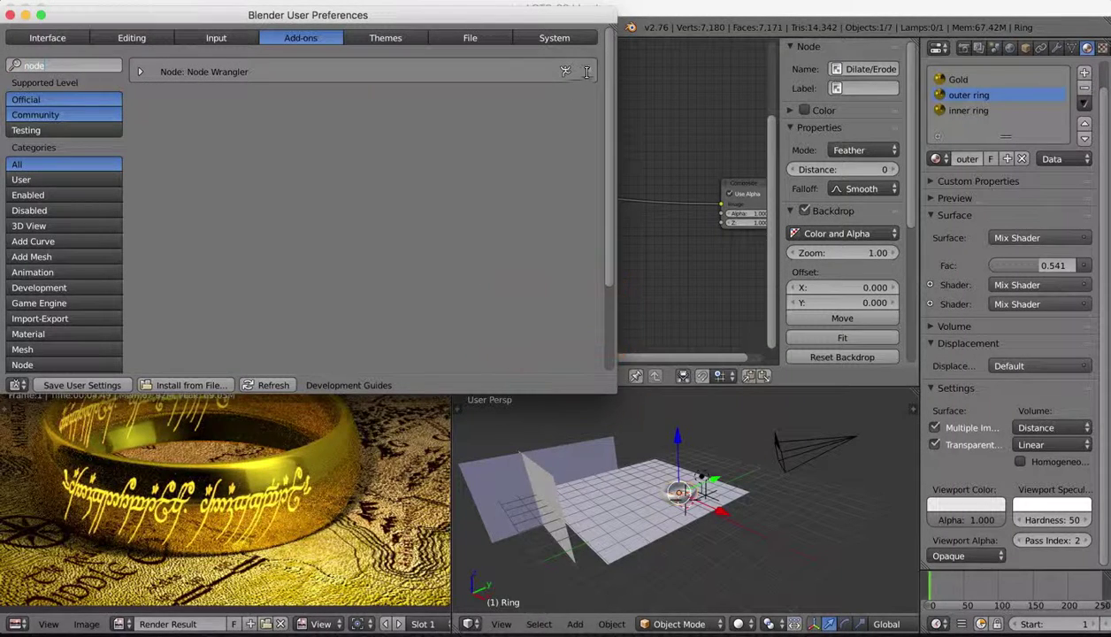
left_click(10, 14)
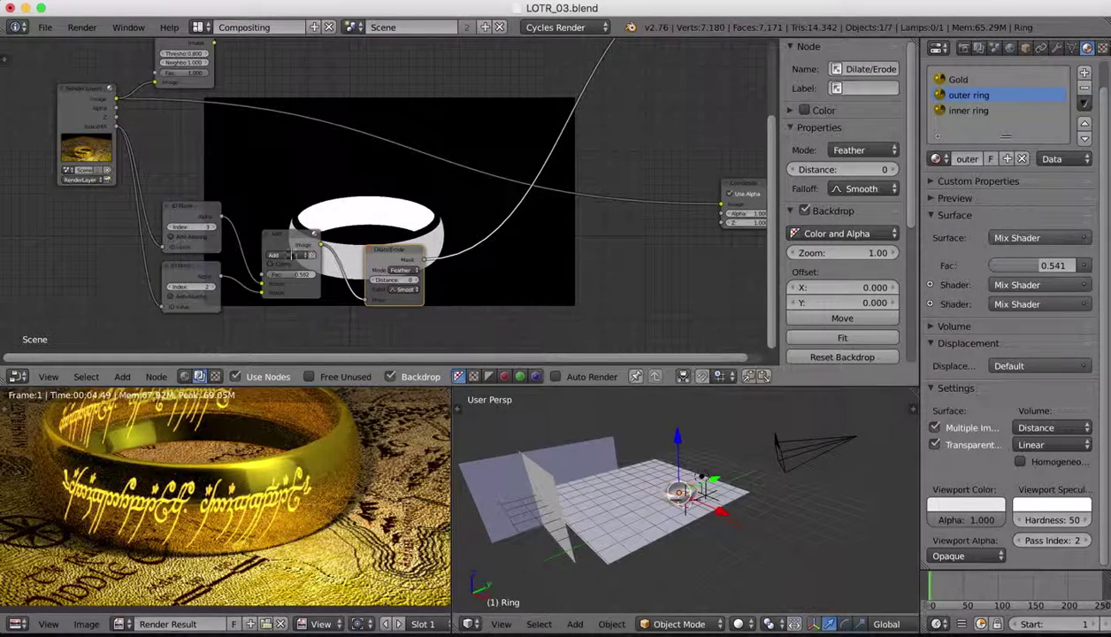
Preview the Index 3 mask, the Index 2 mask and the combined Add result in the backdrop for comparison
left_click(291, 241)
left_click(195, 251)
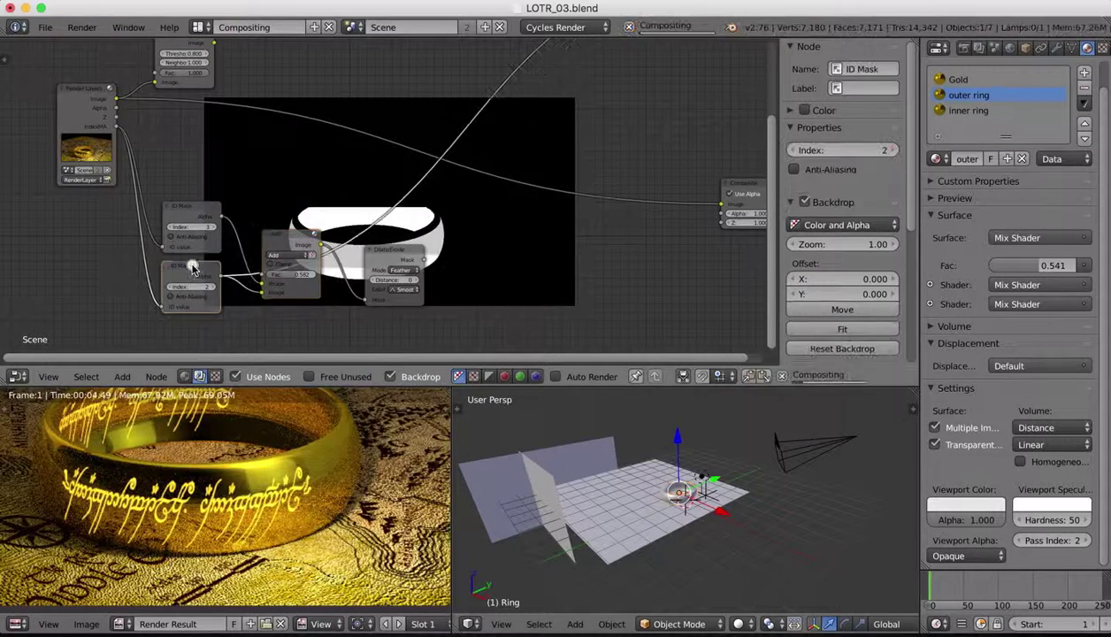
left_click(187, 212, "ctrl+shift")
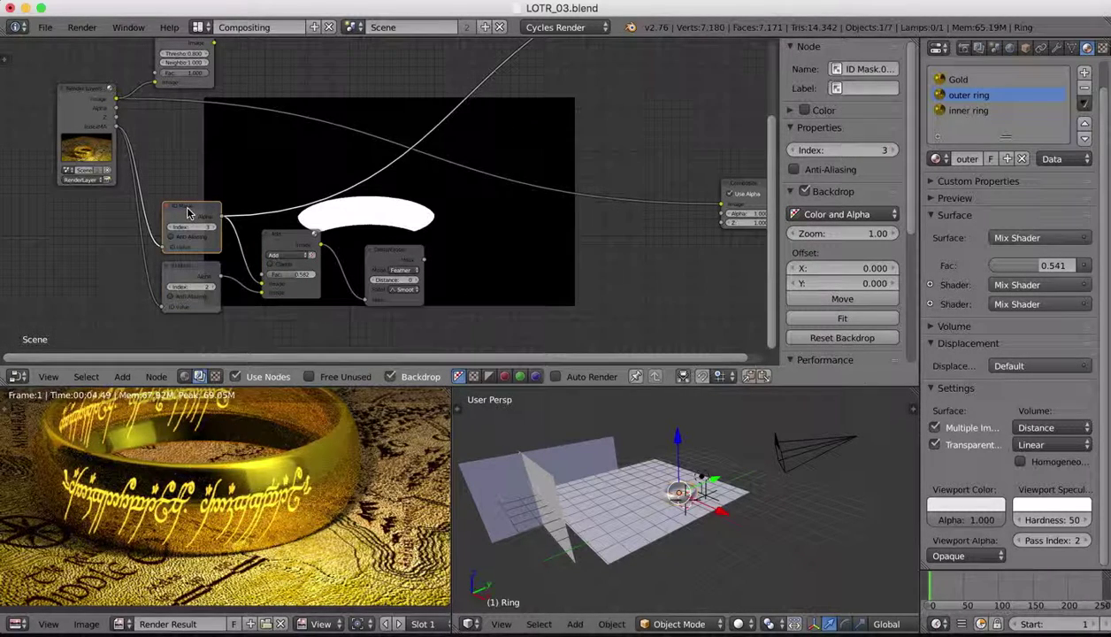
left_click(194, 271, "ctrl+shift")
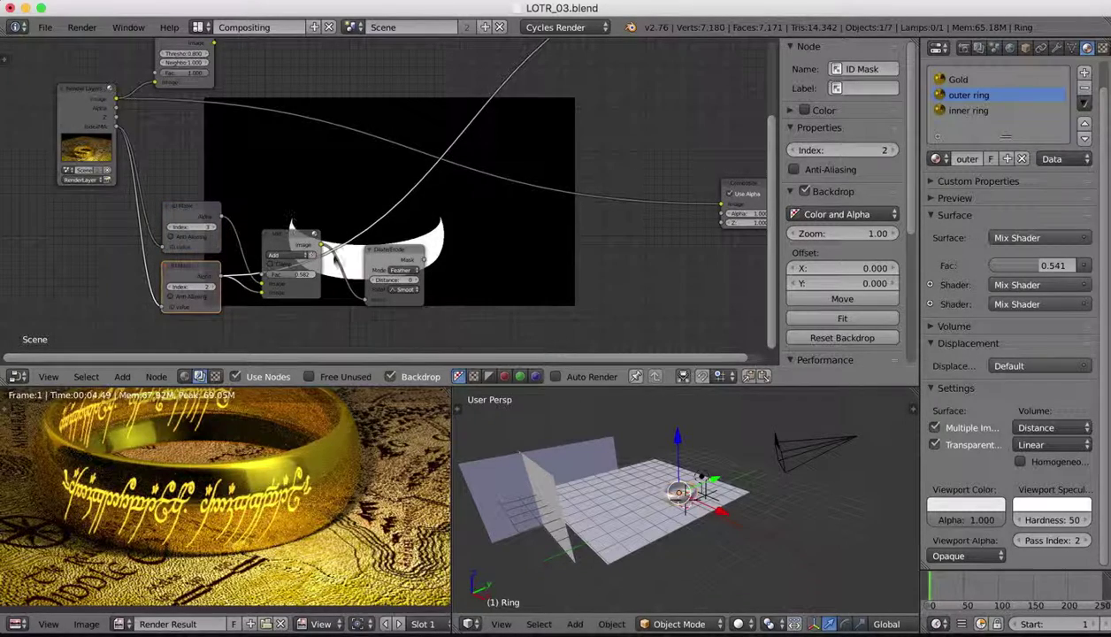
left_click(196, 216, "ctrl+shift")
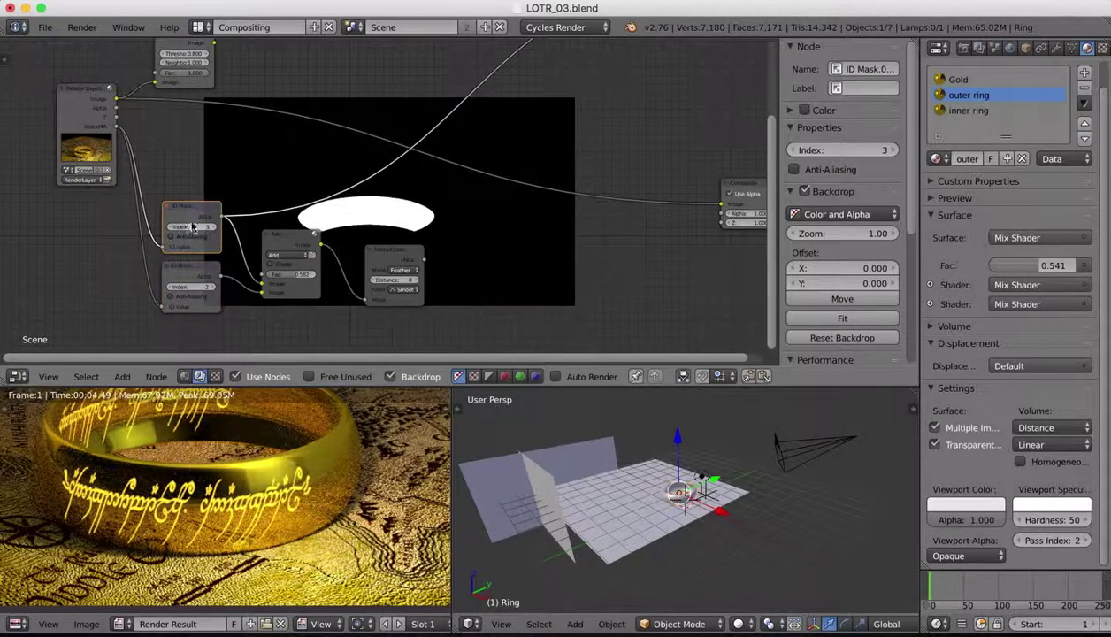
left_click(186, 274, "ctrl+shift")
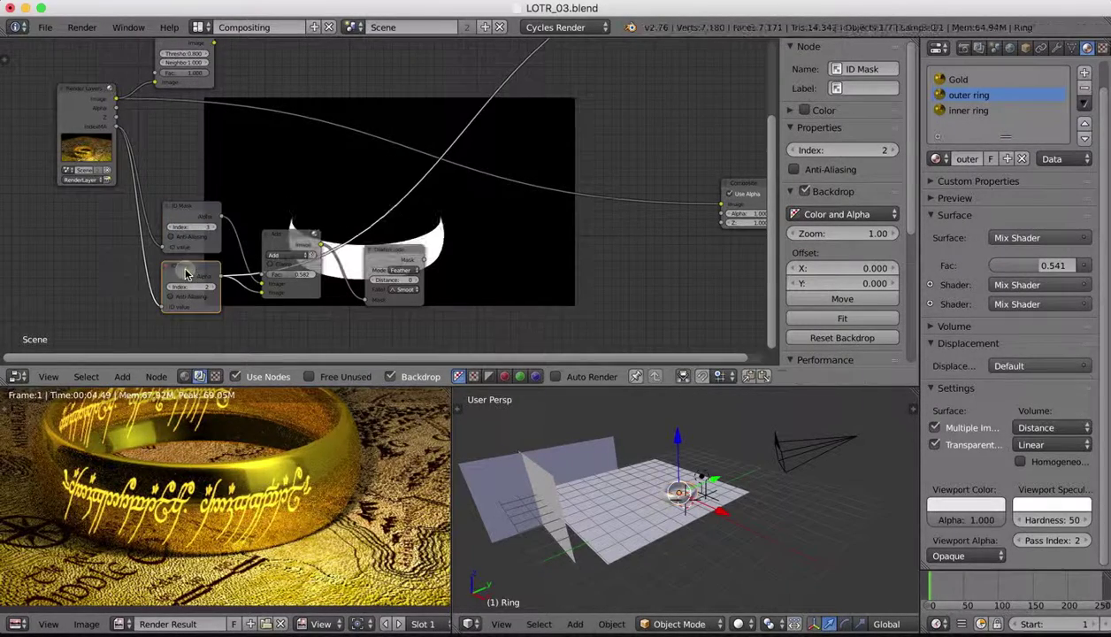
left_click(286, 241, "ctrl+shift")
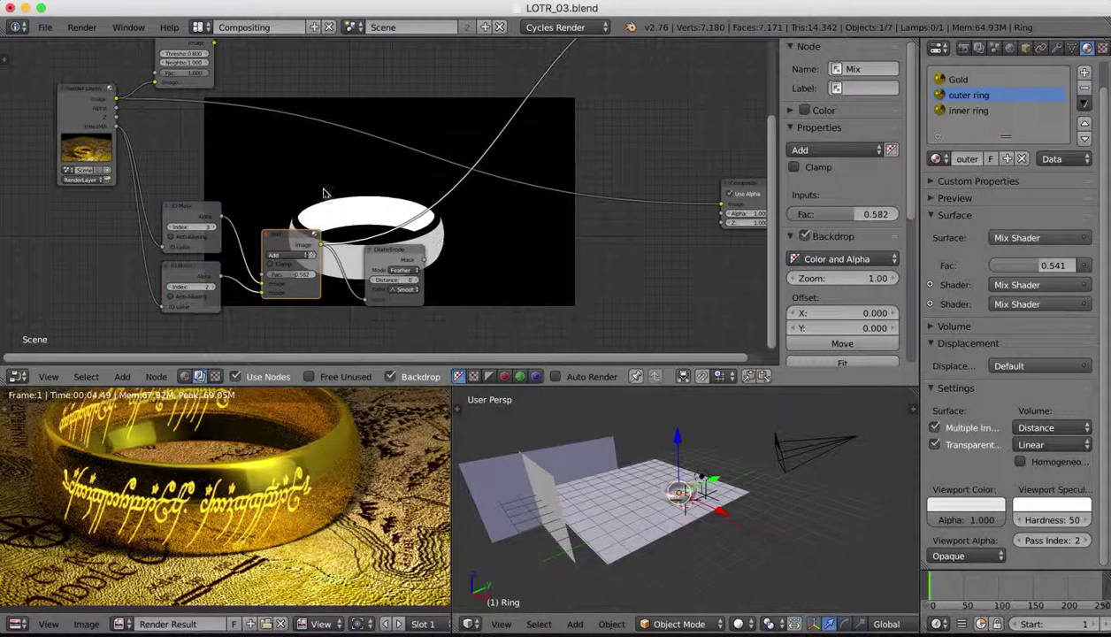
Preview the Dilate/Erode node in the backdrop and set its Distance to 17
left_click(395, 255, "ctrl+shift")
left_click_drag(398, 281, 399, 283)
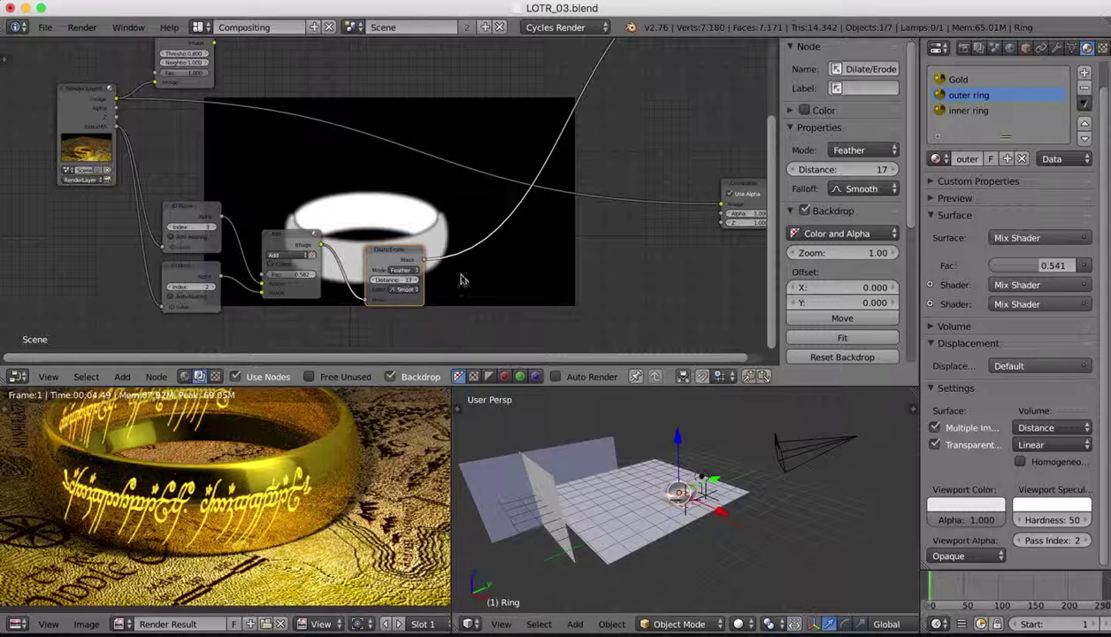
Add a second Mix node after the Dilate/Erode node and place it just before the Composite node
left_click(124, 375)
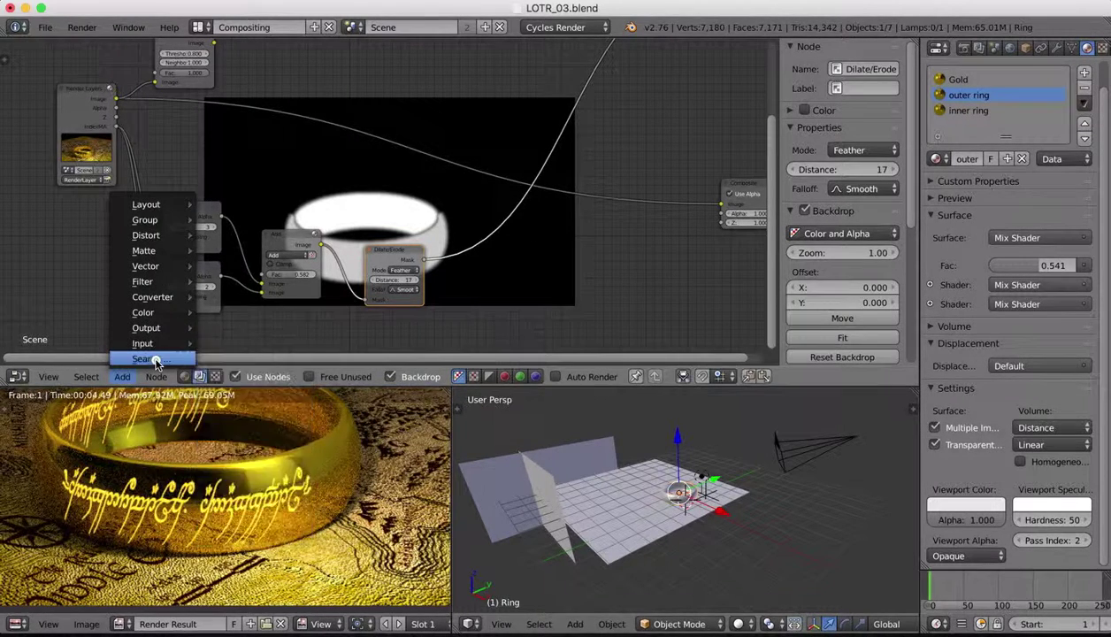
left_click(155, 360)
type("mix")
key("Return")
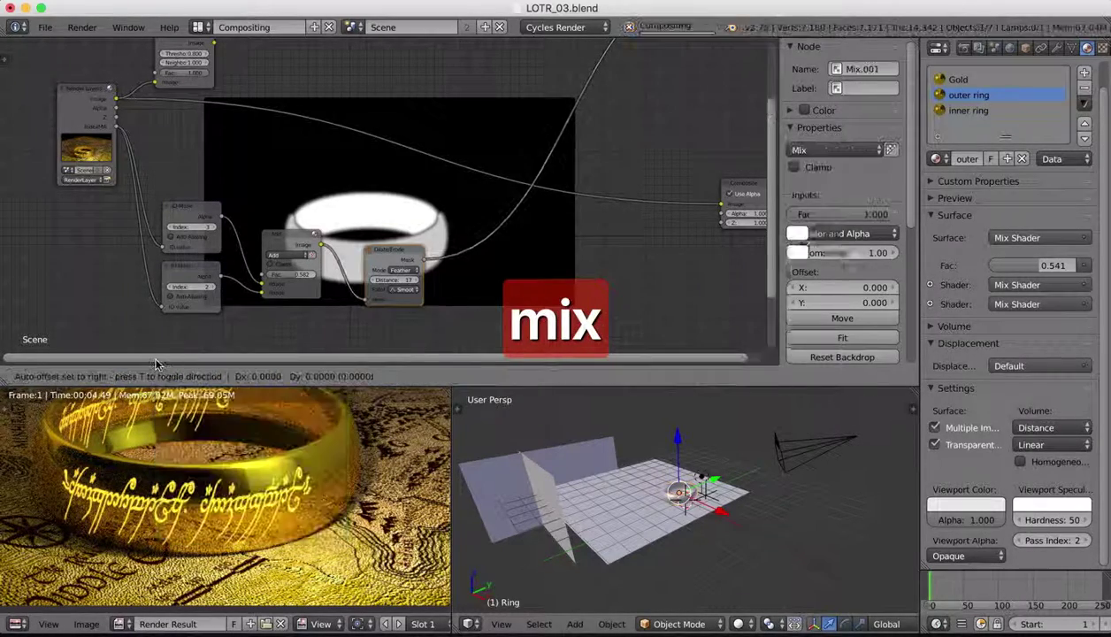
left_click(687, 144)
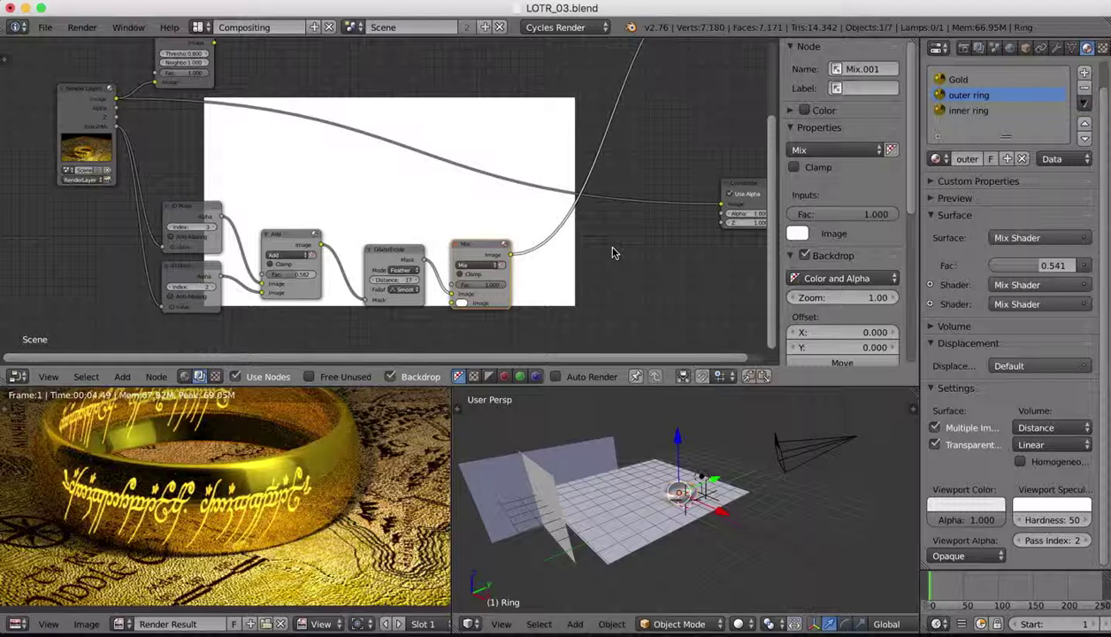
left_click_drag(494, 292, 500, 292)
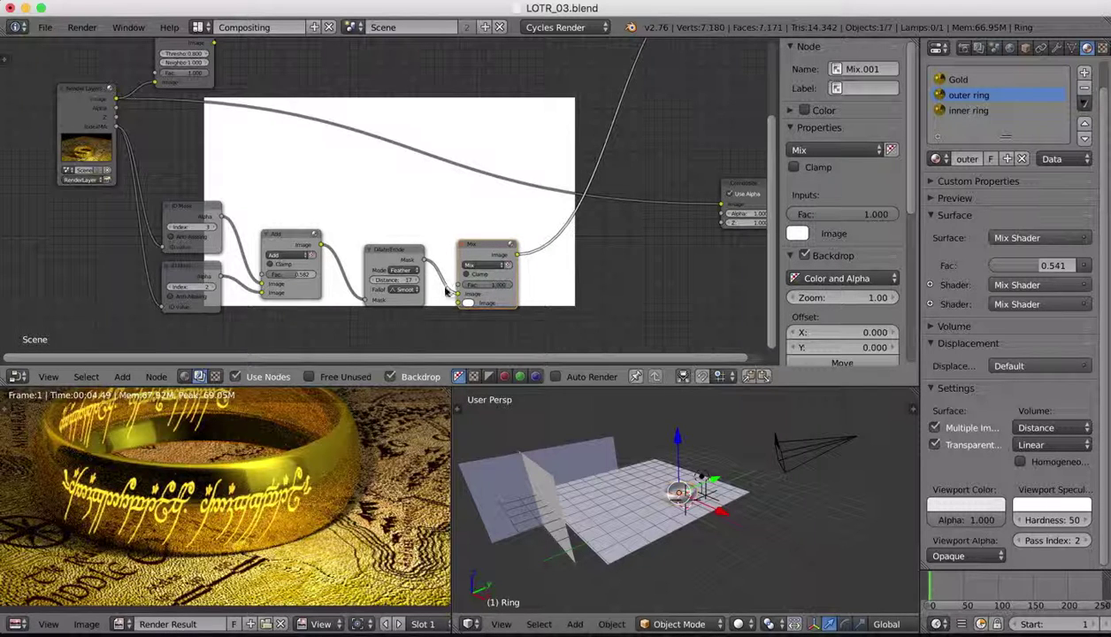
left_click_drag(489, 248, 630, 218)
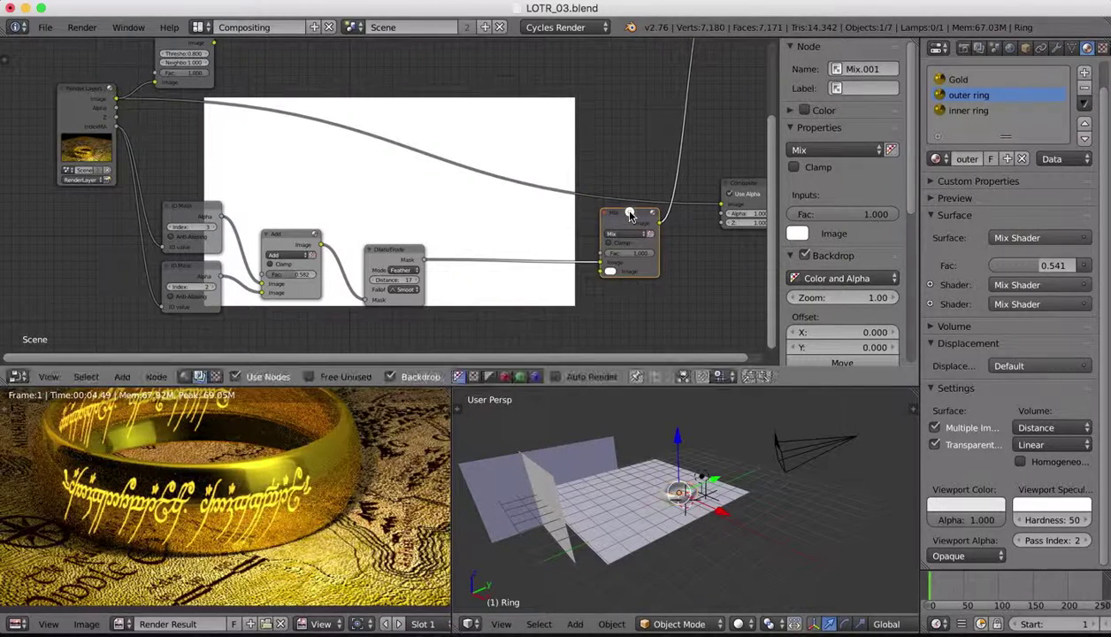
Connect the Dilate/Erode Mask output to the new Mix node's Fac and the Despeckle output to its first Image input
left_click_drag(425, 261, 607, 263)
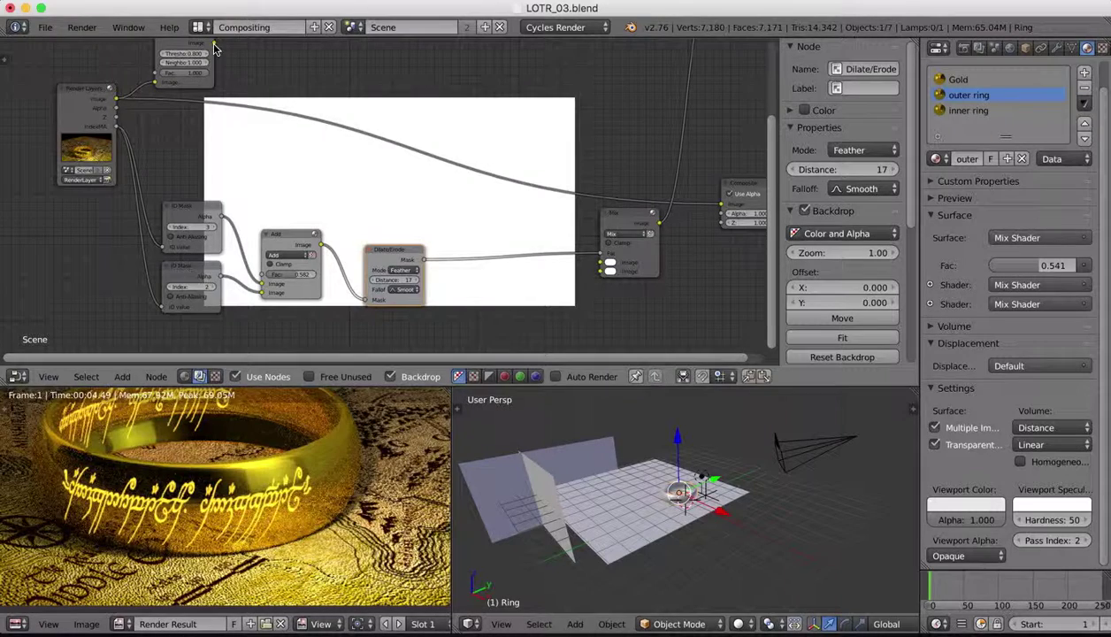
left_click_drag(213, 44, 601, 268)
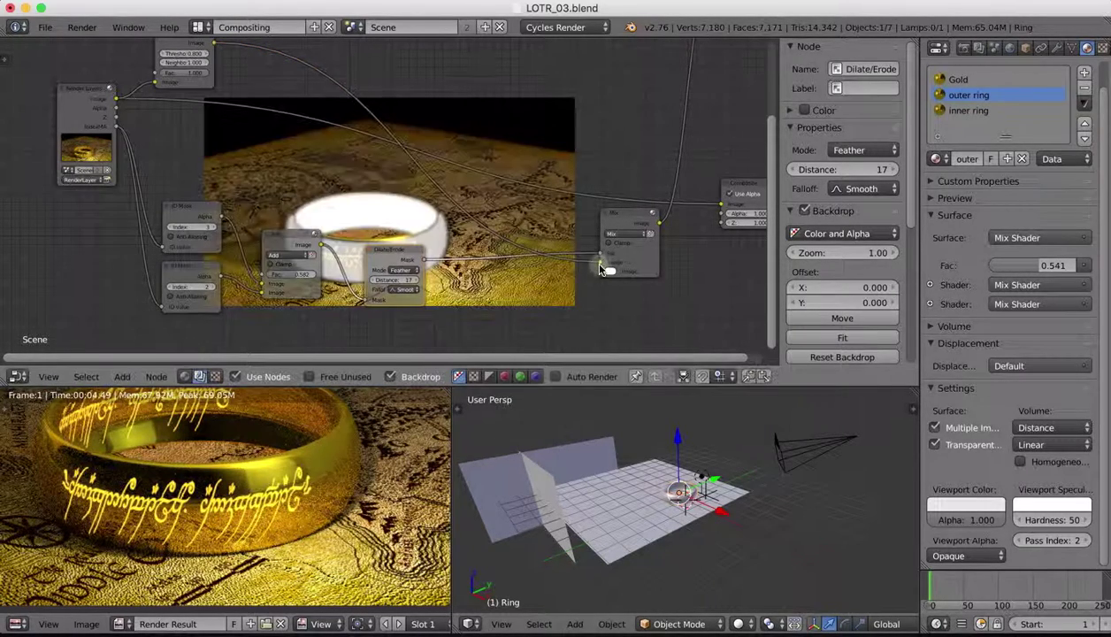
Raise the new Mix node and move the Composite and Viewer nodes farther out, with the Viewer stacked above the Composite
left_click_drag(616, 216, 655, 113)
scroll(600, 205, "down", 4)
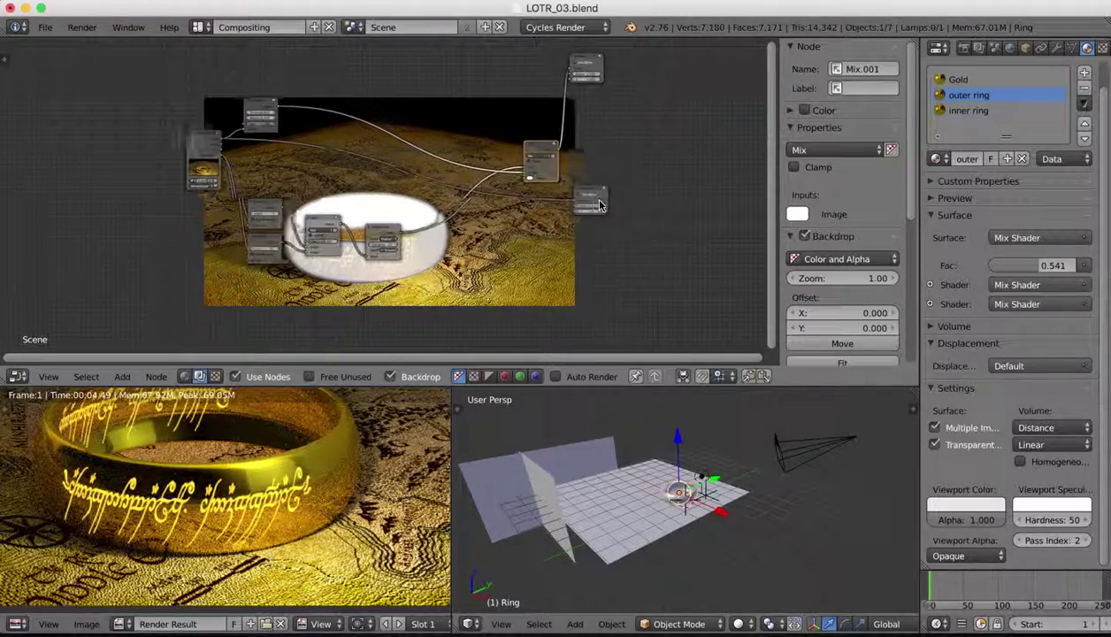
left_click(584, 190)
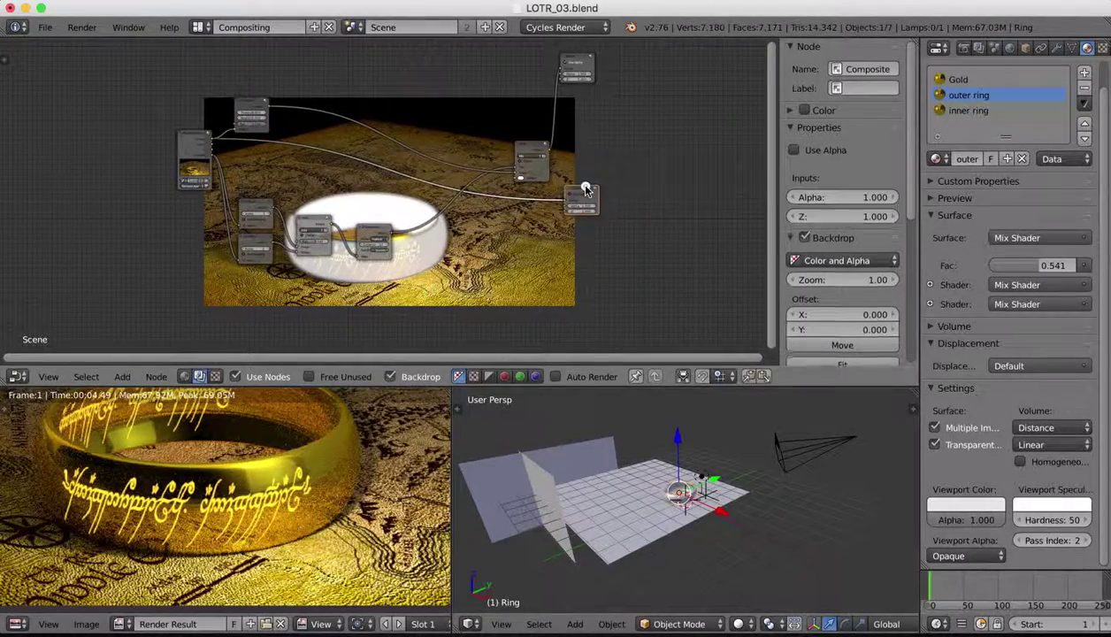
left_click_drag(585, 187, 691, 182)
left_click_drag(576, 56, 695, 124)
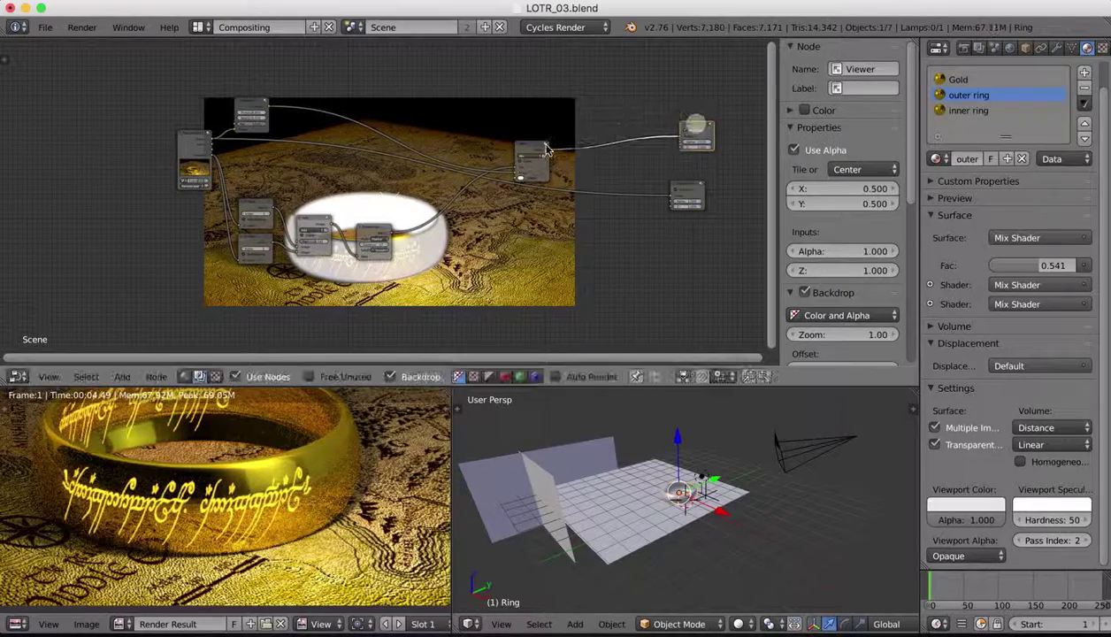
left_click_drag(546, 150, 573, 122)
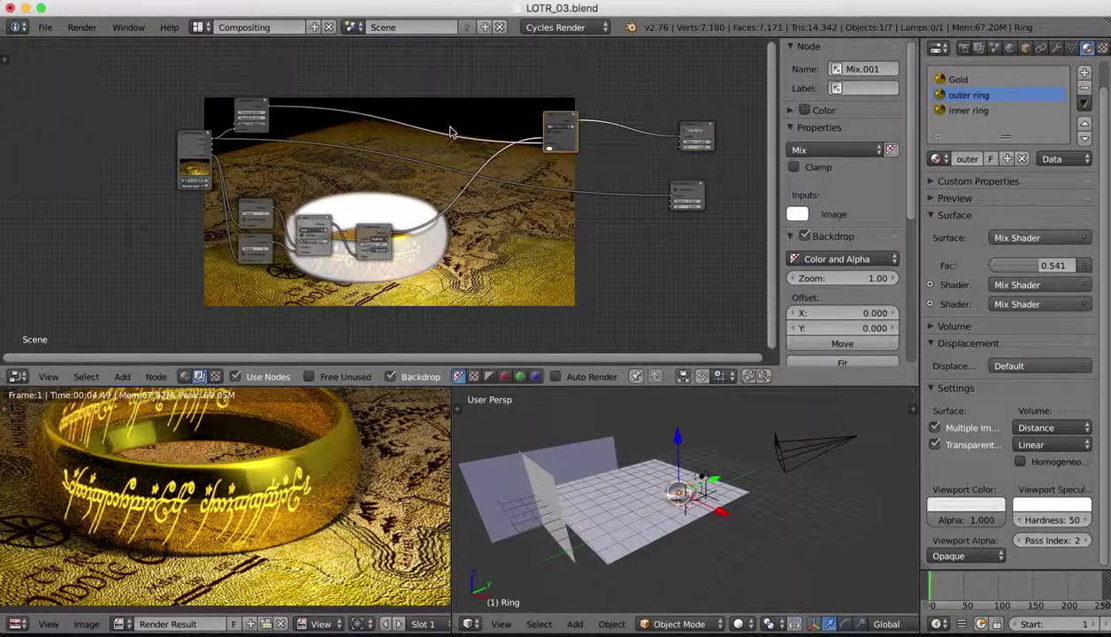
Connect the new Mix node's Image output to the Composite node's Image input and check the composited render
left_click(552, 117, "ctrl+shift")
left_click_drag(576, 127, 671, 198)
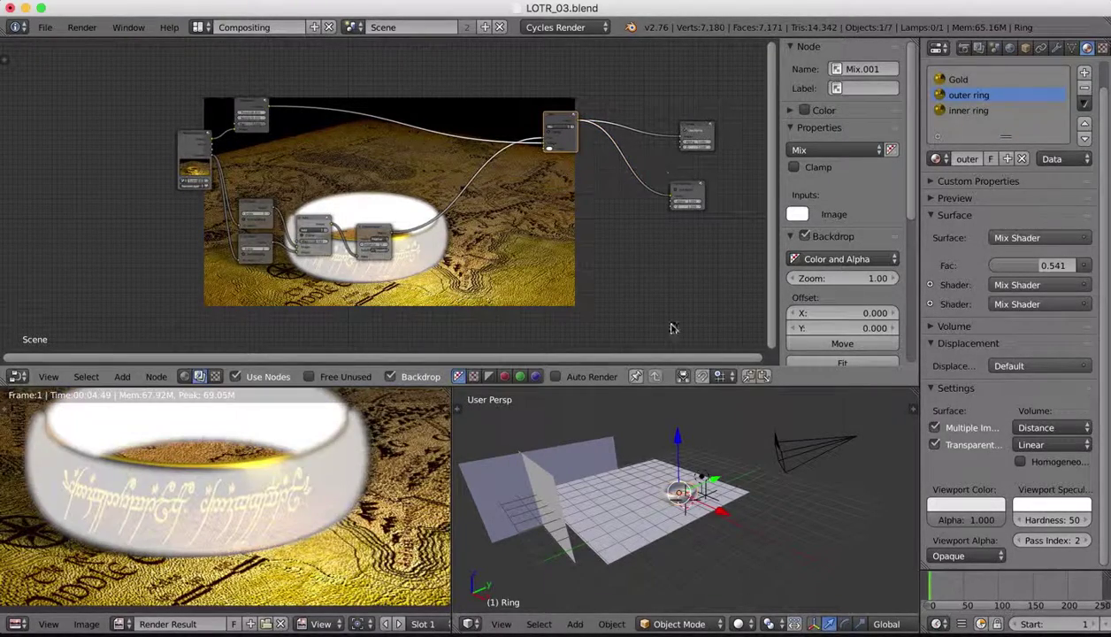
scroll(357, 464, "down", 2)
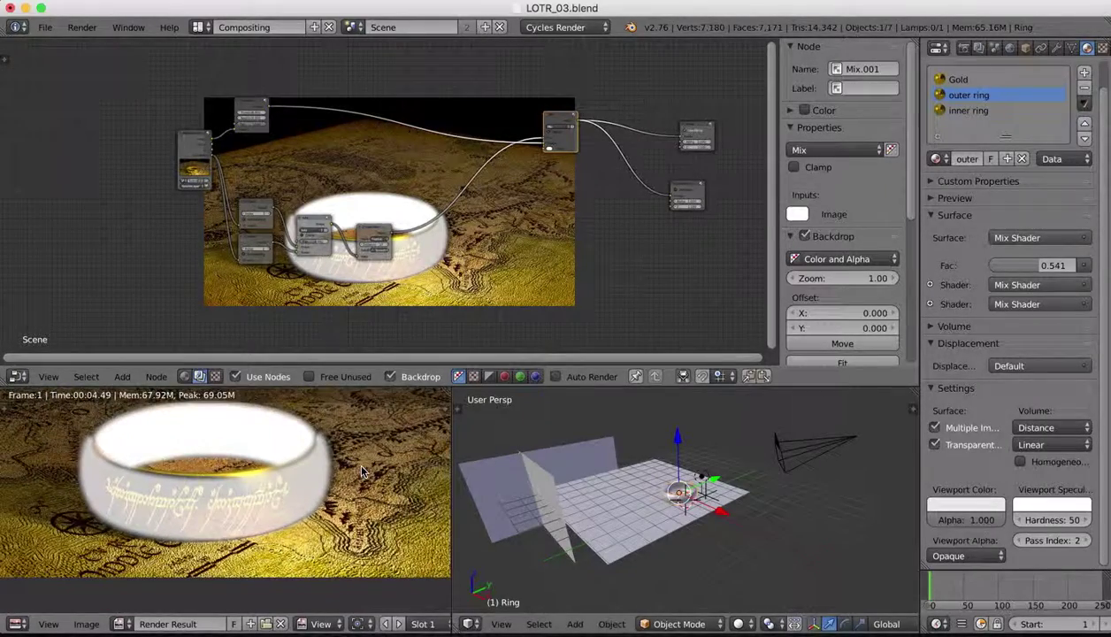
Preview the Dilate/Erode mask, the Despeckle result and the final Mix node's output in turn to compare them on the backdrop
middle_click_drag(328, 497, 334, 517)
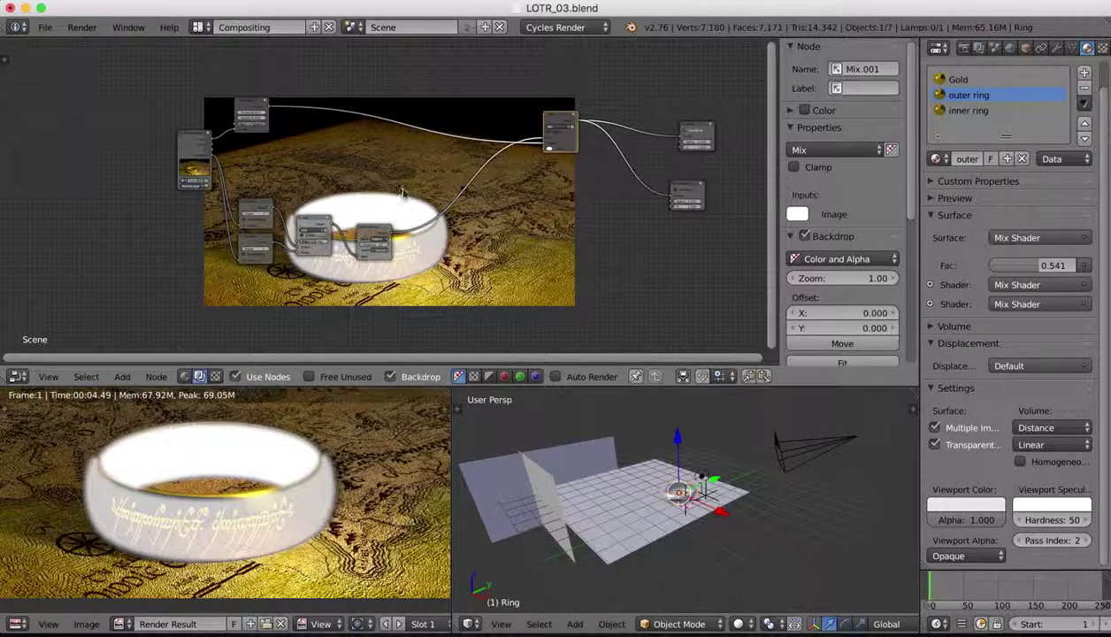
scroll(278, 202, "right", 2)
scroll(278, 203, "up", 1)
scroll(277, 203, "left", 1)
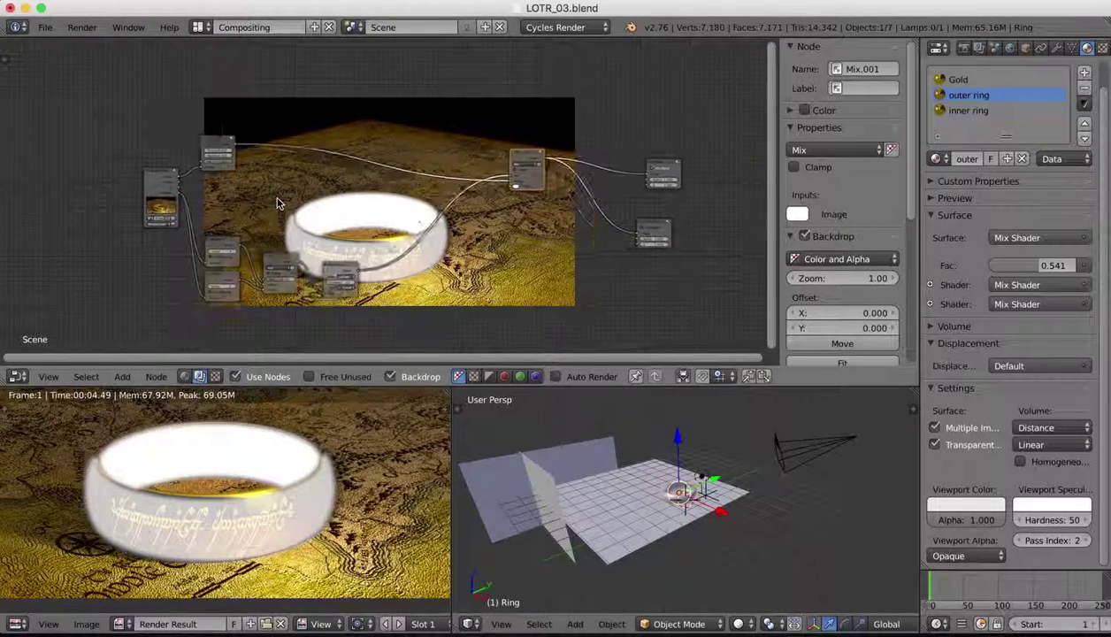
left_click(340, 276, "ctrl+shift")
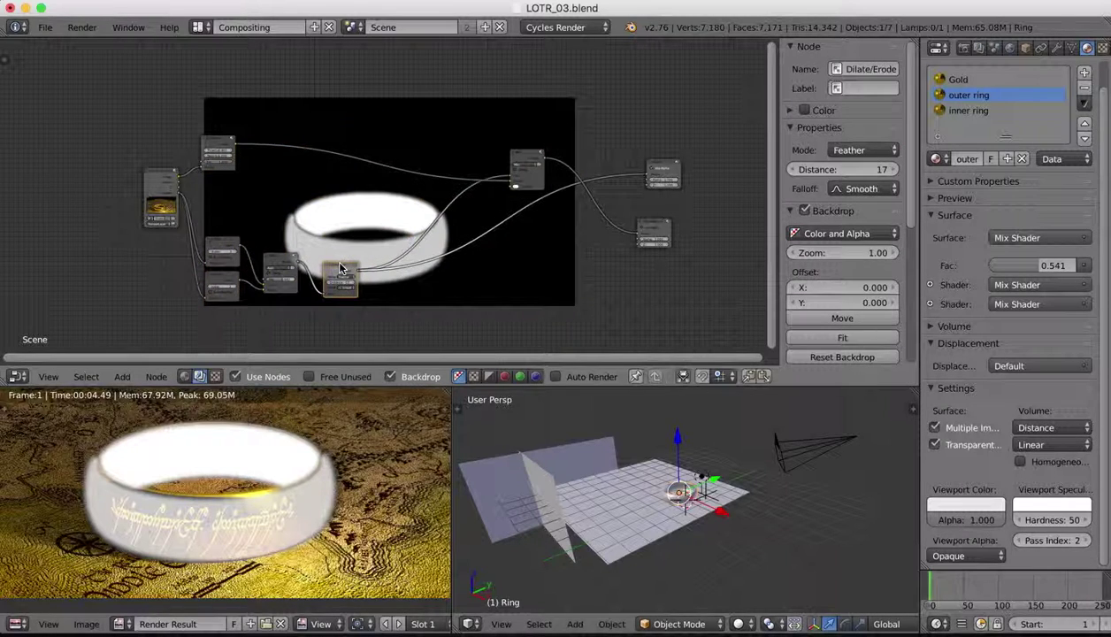
left_click(216, 145, "ctrl+shift")
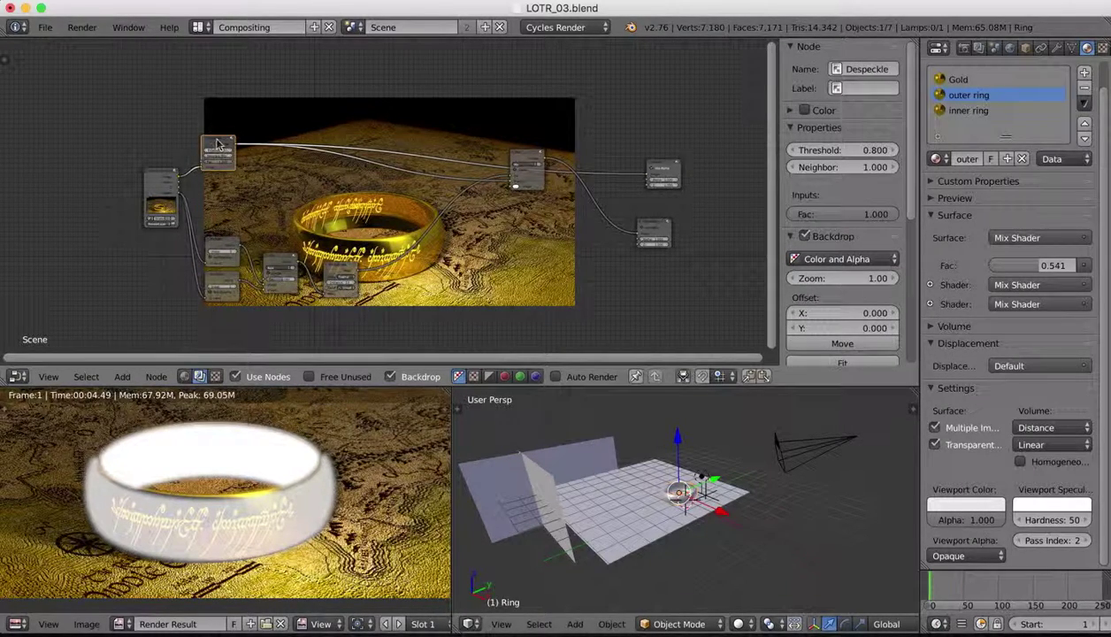
left_click_drag(217, 146, 234, 146)
left_click(342, 270, "ctrl+shift")
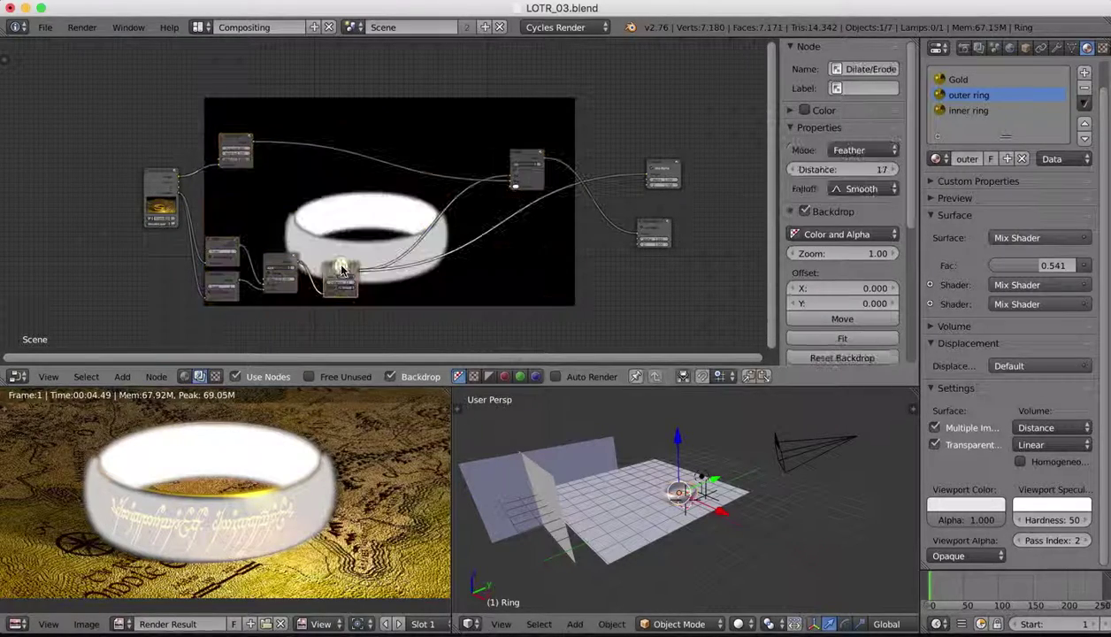
left_click(526, 158, "ctrl+shift")
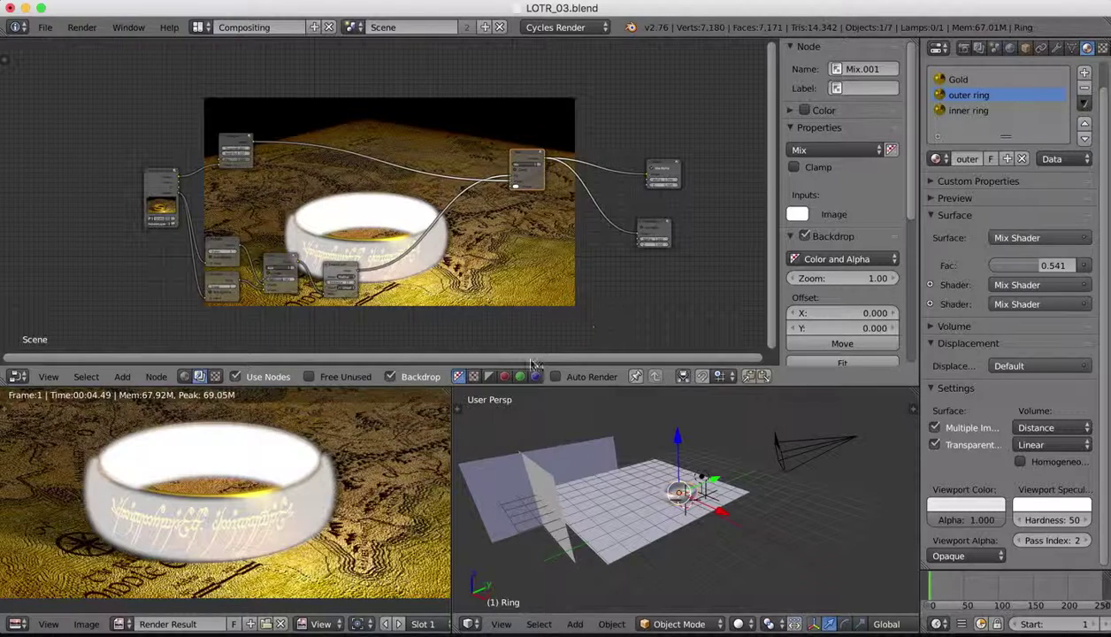
Try Fac values of 0 and 0.209 on the Add node that combines the two ID masks
scroll(239, 124, "up", 3)
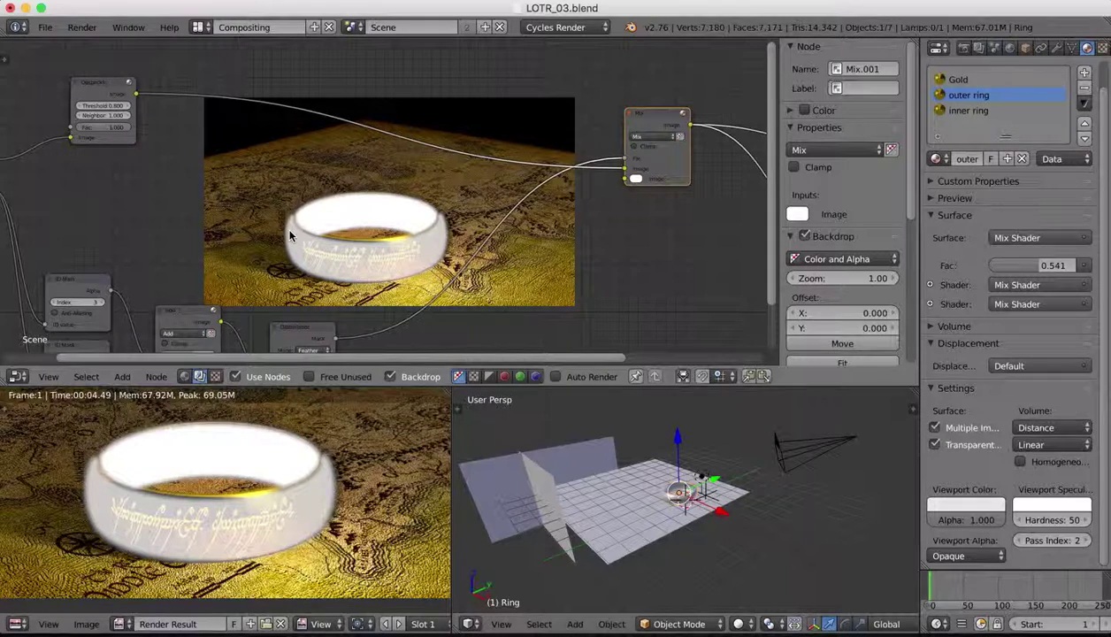
scroll(289, 235, "left", 5)
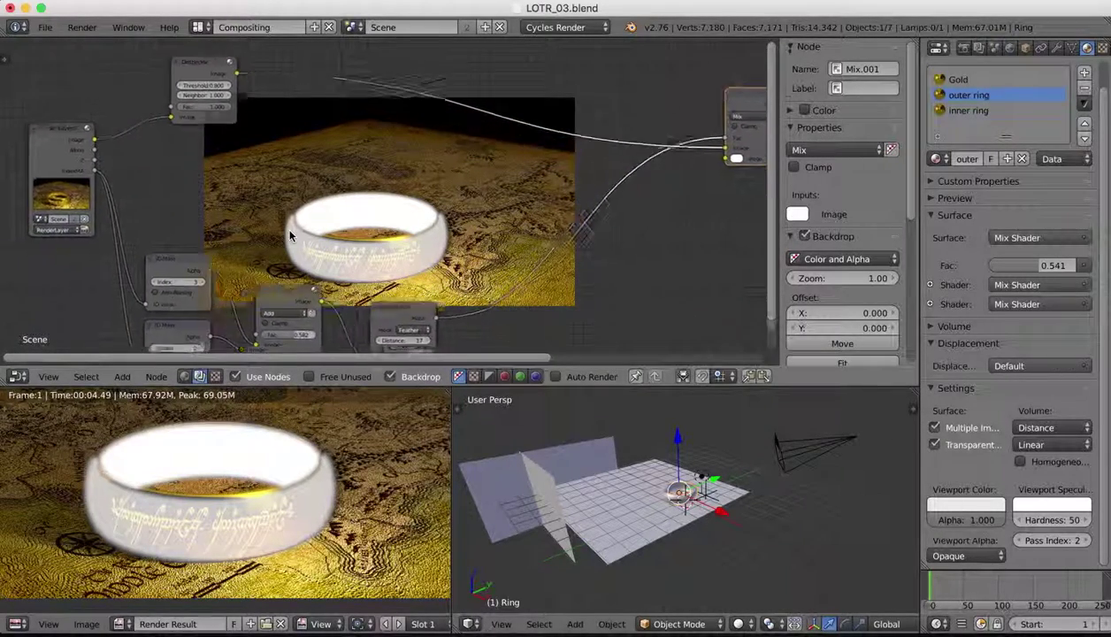
scroll(289, 234, "down", 2)
scroll(352, 226, "up", 1)
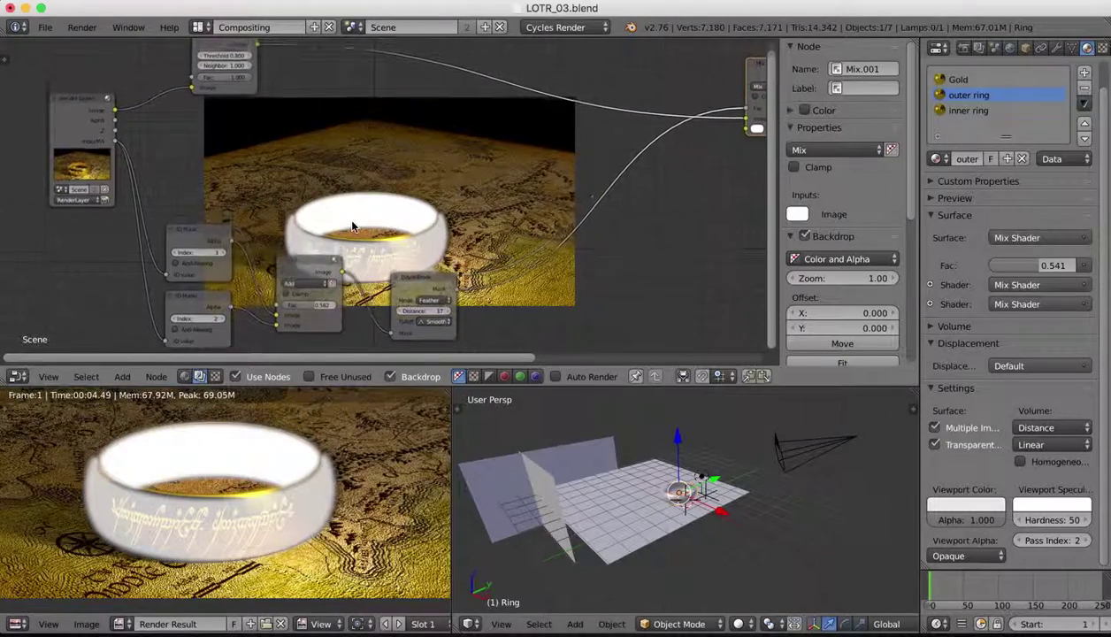
left_click_drag(322, 306, 312, 308)
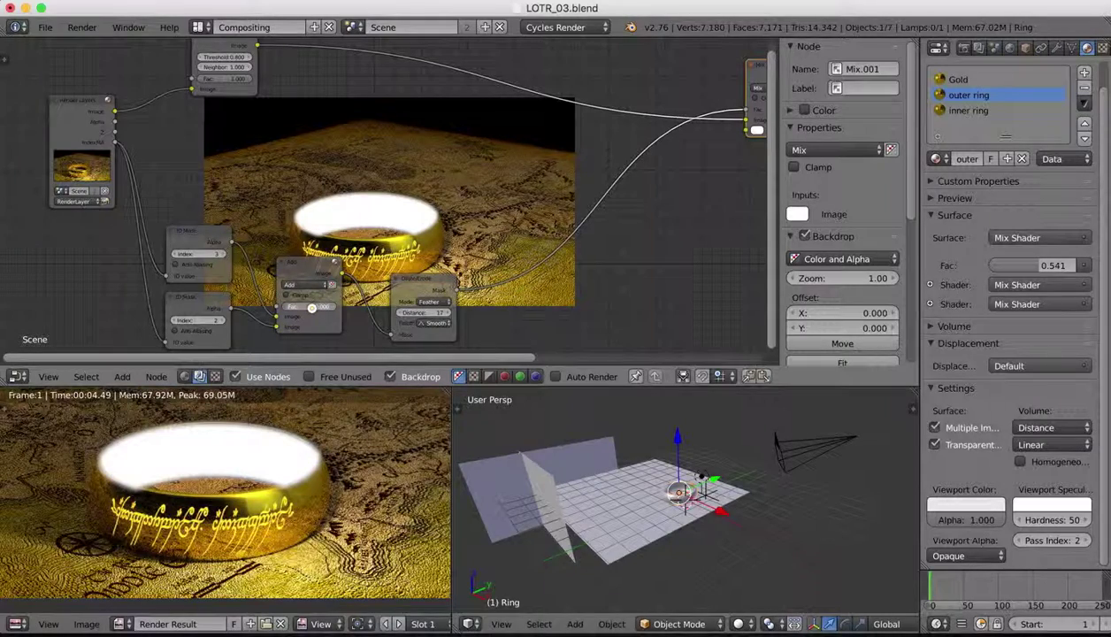
left_click_drag(311, 308, 269, 307)
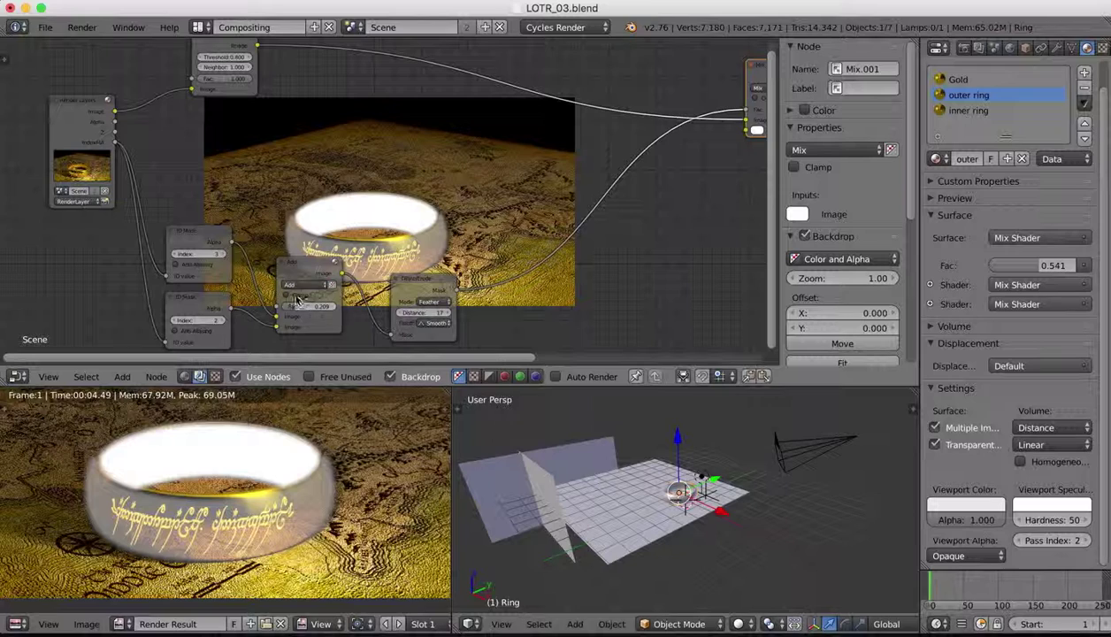
Change the mask-combining node's blend type from Add to Mix and set its Fac to 0.568
left_click(305, 285)
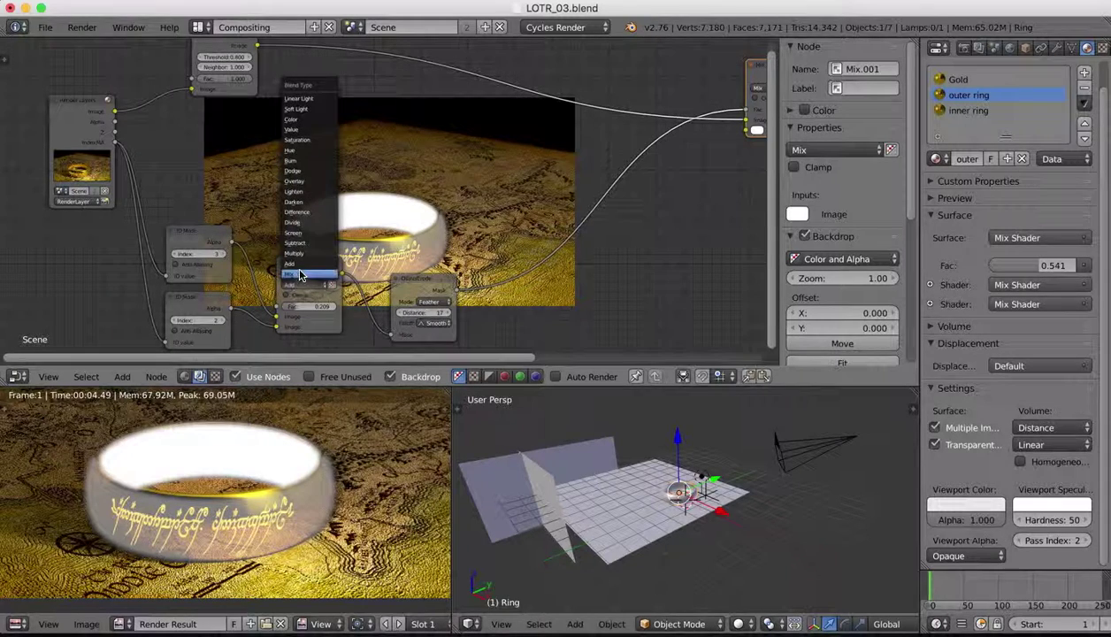
left_click(299, 275)
left_click_drag(298, 314, 295, 308)
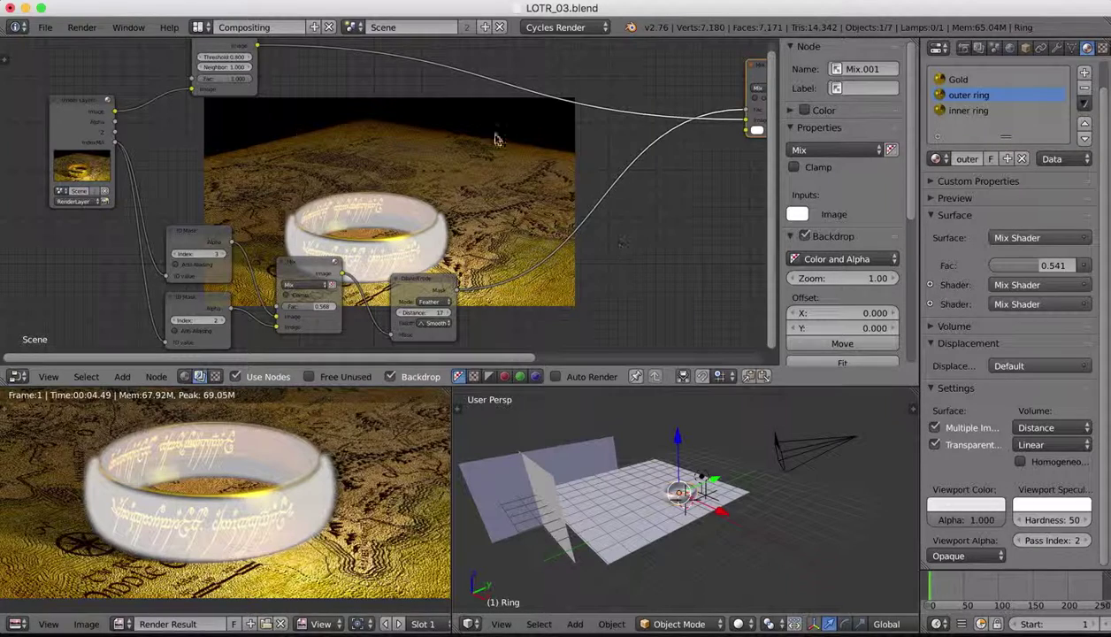
Add a Glare node and place it just after the Despeckle node
scroll(398, 175, "up", 10)
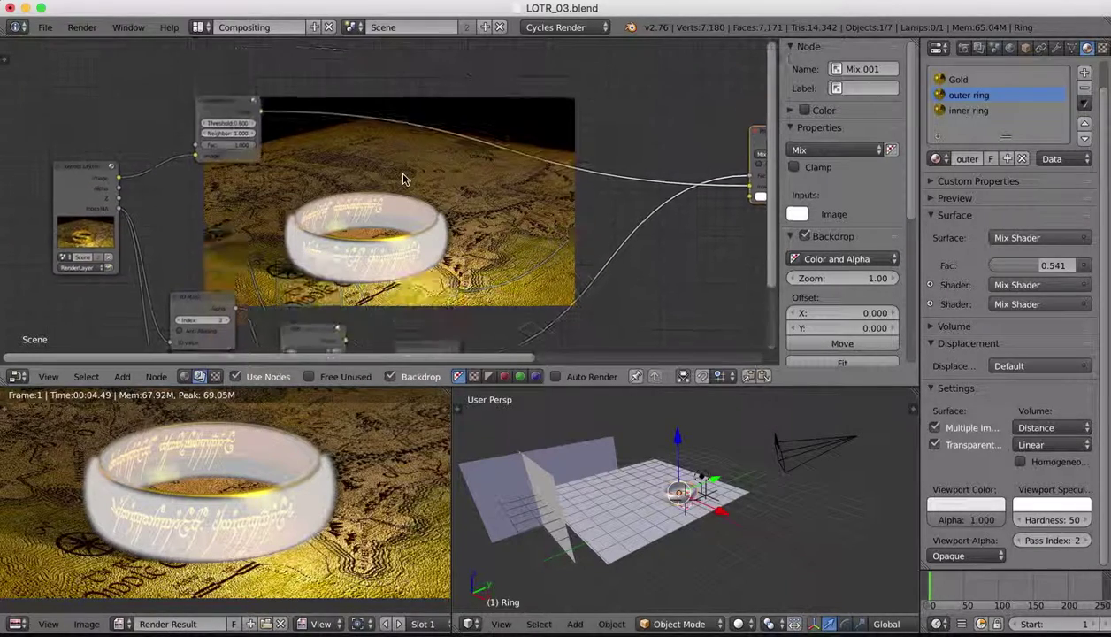
left_click(122, 376)
left_click(141, 359)
type("Mix")
type("gl")
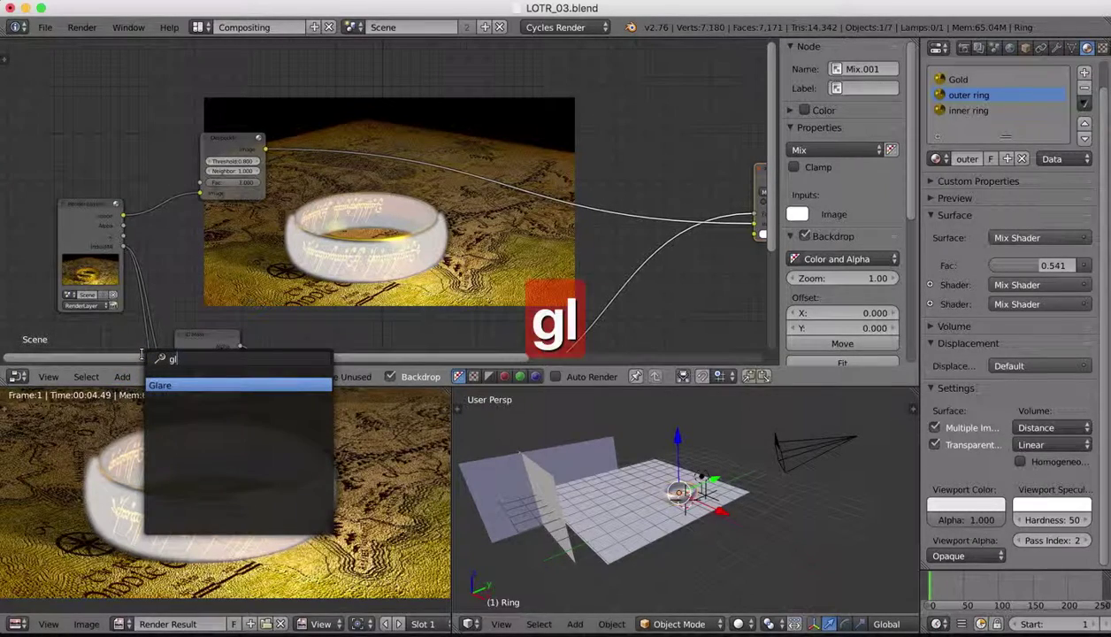
left_click(188, 386)
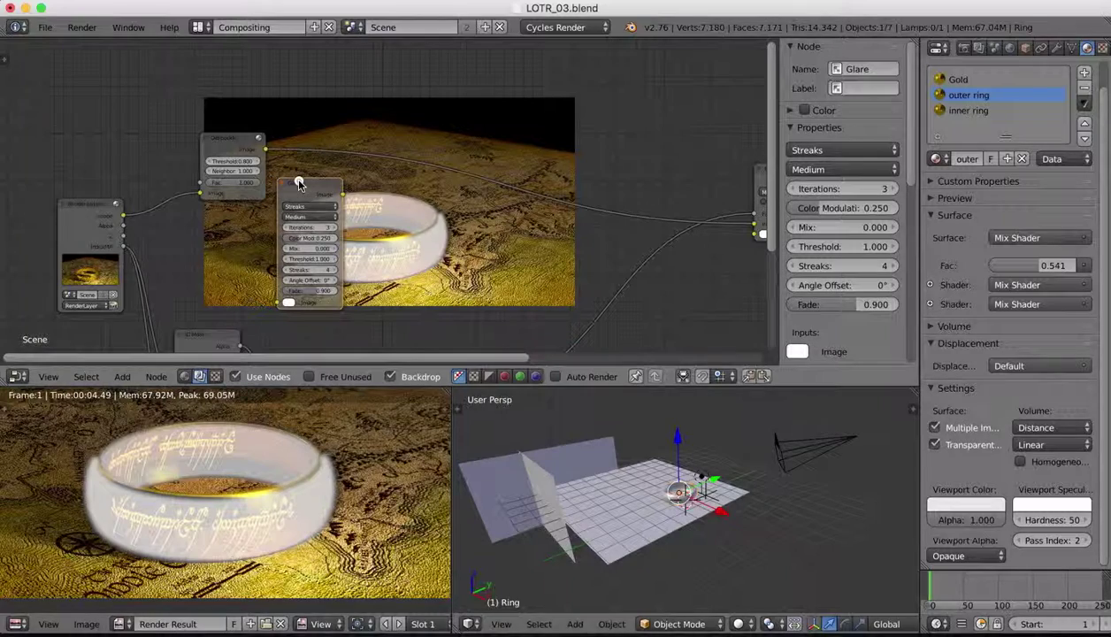
mouse_move(299, 183)
left_mouse_down()
mouse_move(447, 99)
mouse_move(409, 42)
mouse_move(318, 192)
left_mouse_up()
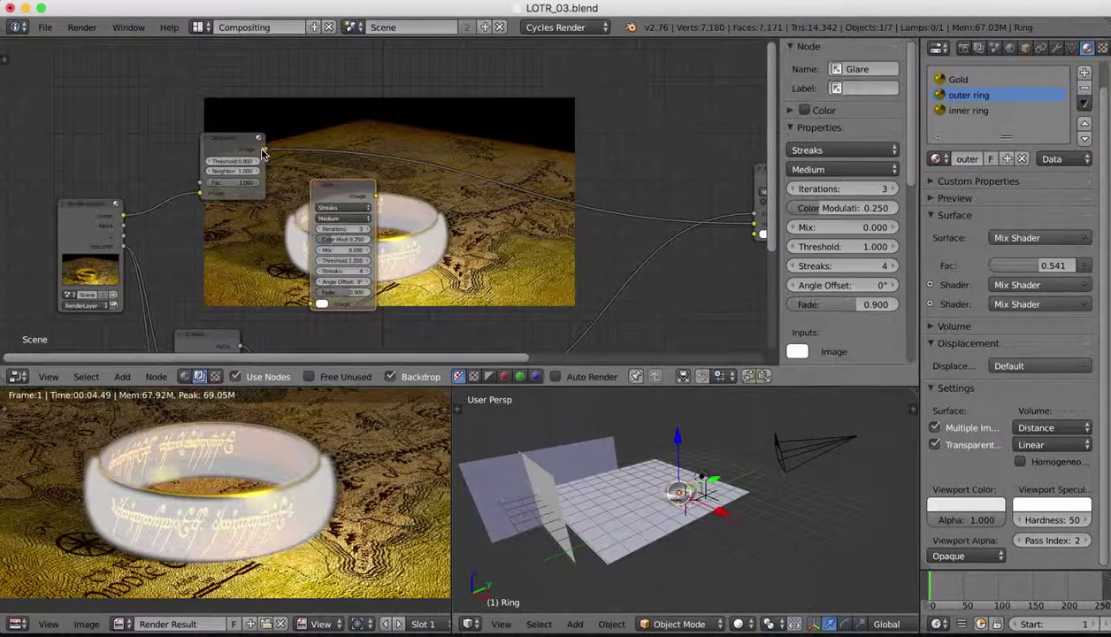
Connect the Despeckle Image output to the Glare node's Image input and move the Glare node above the Despeckle link
left_click_drag(266, 154, 311, 303)
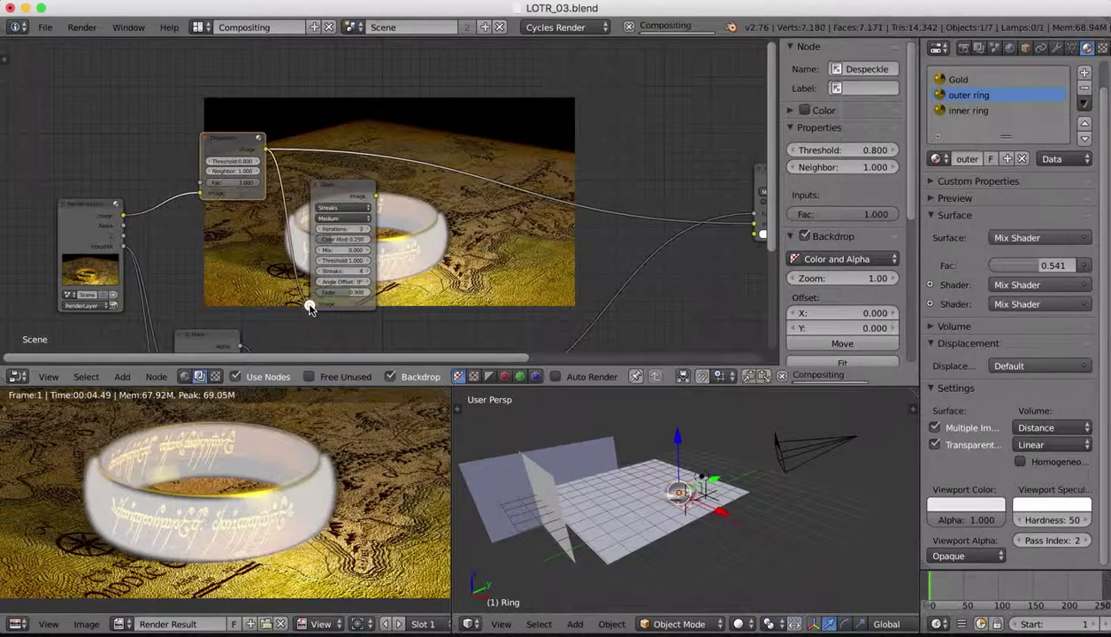
left_click_drag(339, 186, 339, 44)
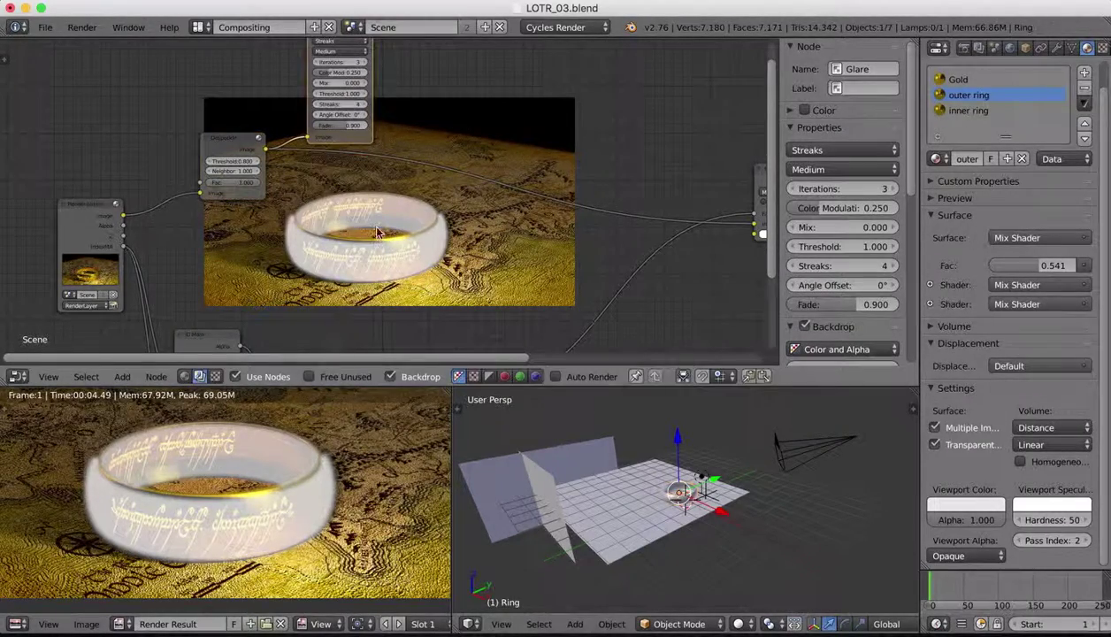
middle_click_drag(386, 153, 378, 148)
middle_click_drag(343, 72, 349, 98)
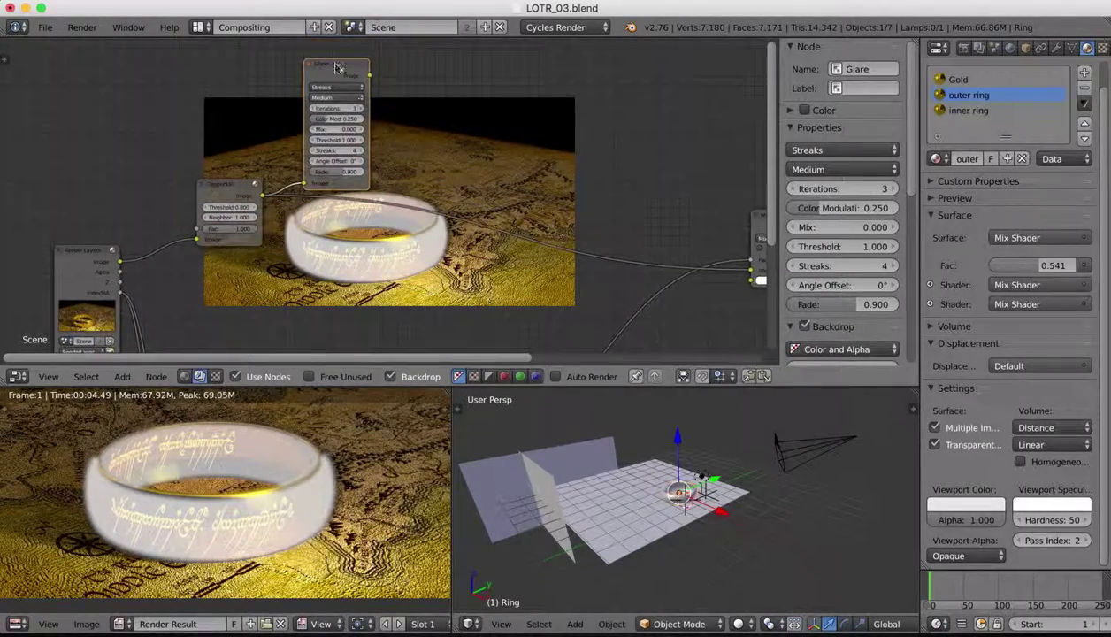
left_click_drag(334, 64, 328, 54)
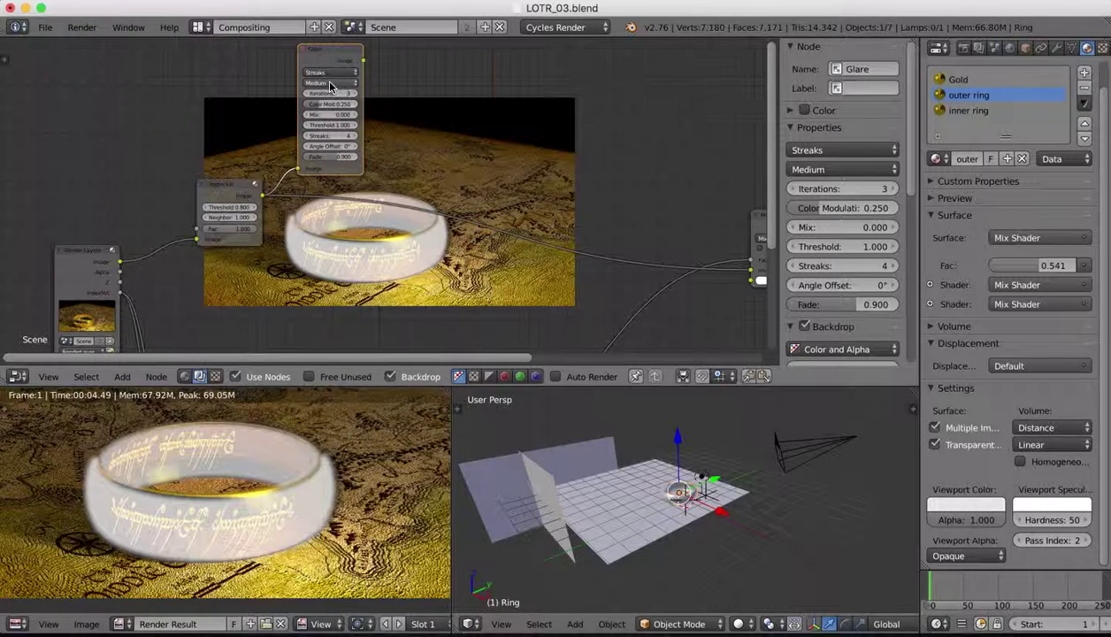
Configure the Streaks Glare node with High quality, 2 iterations, a 23° angle offset and 0 color modulation
left_click(320, 82)
left_click(328, 75)
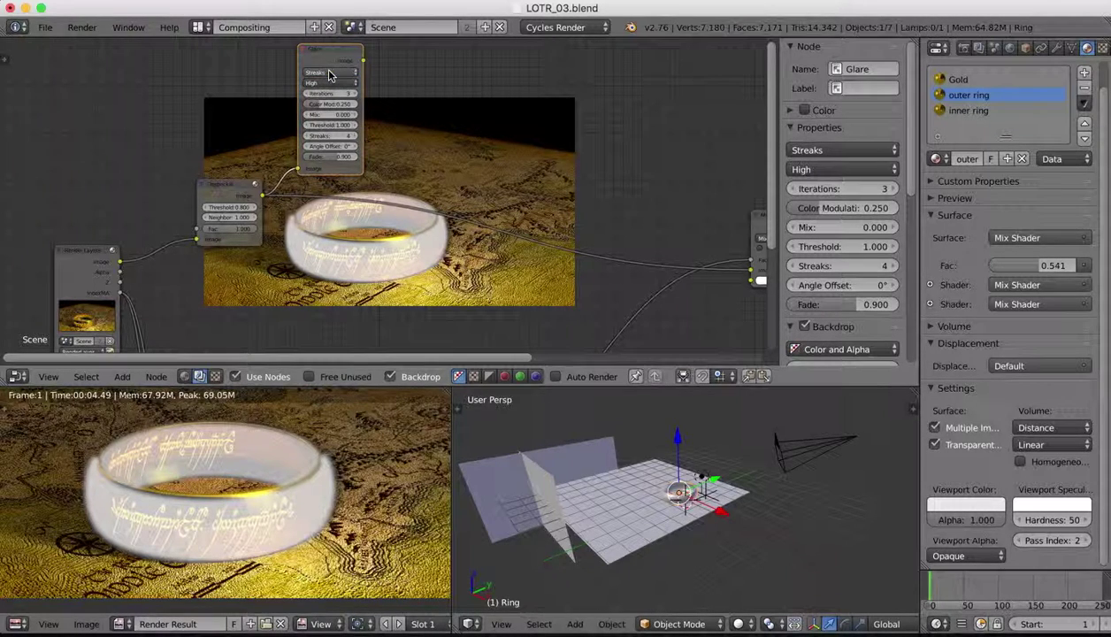
left_click(307, 95)
left_click(336, 146)
type("23")
key("Return")
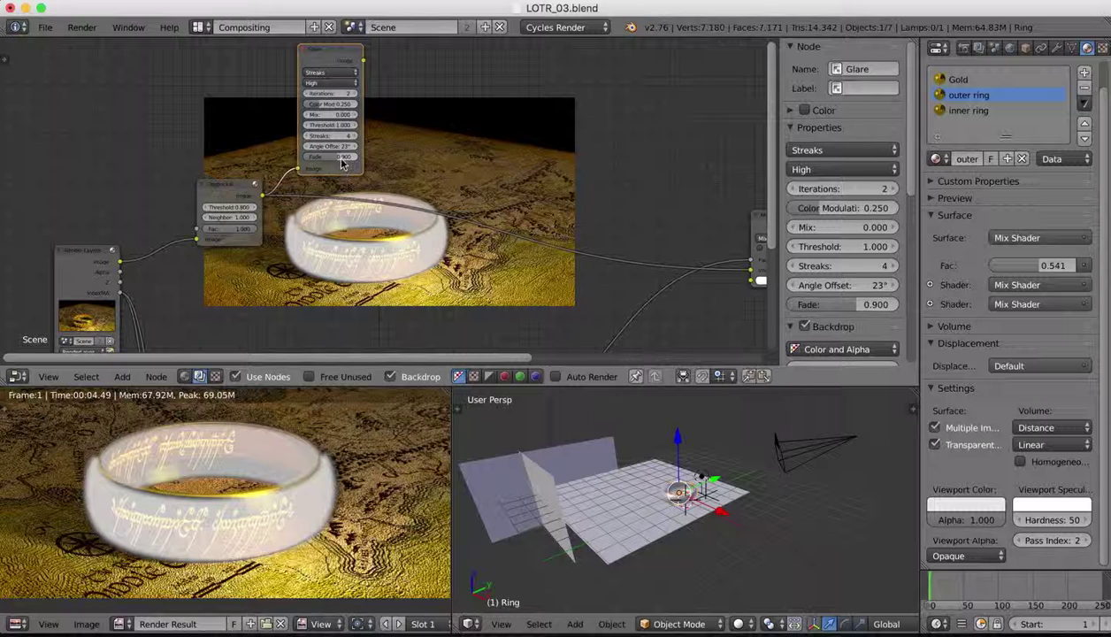
left_click(337, 106)
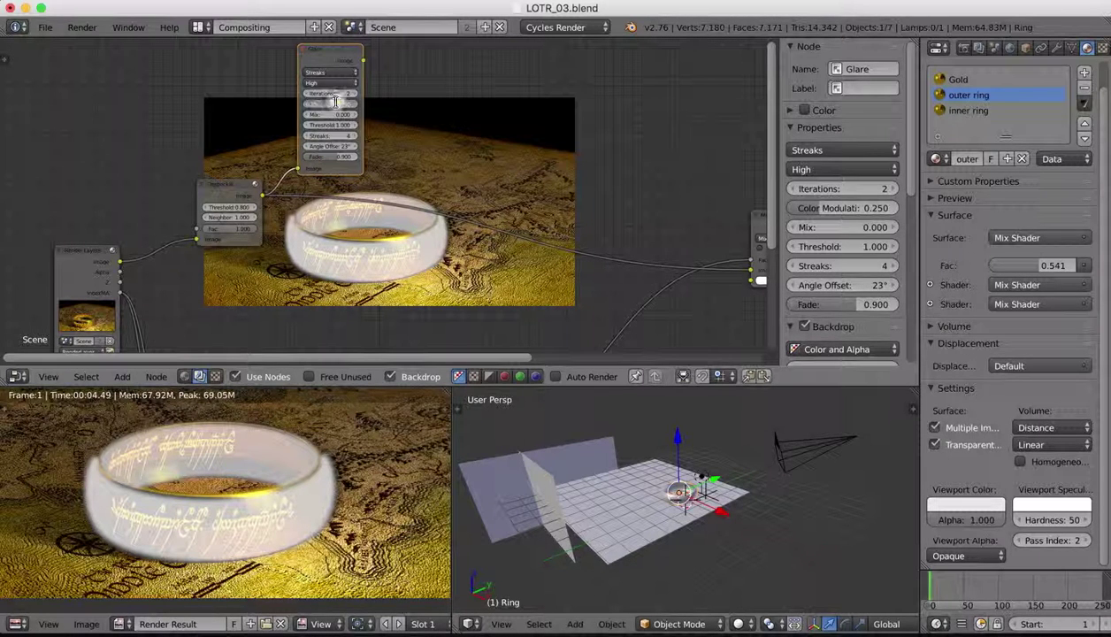
type("0")
key("Return")
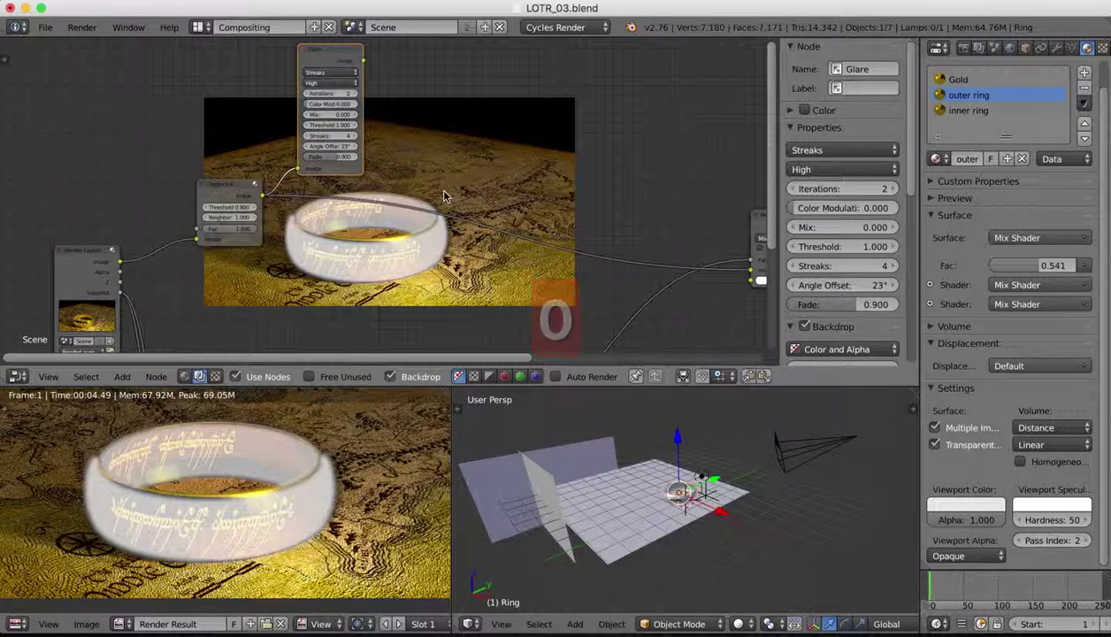
Add a Blur node after the Glare node and connect the Glare Image output to its Image input
scroll(468, 141, "right", 3)
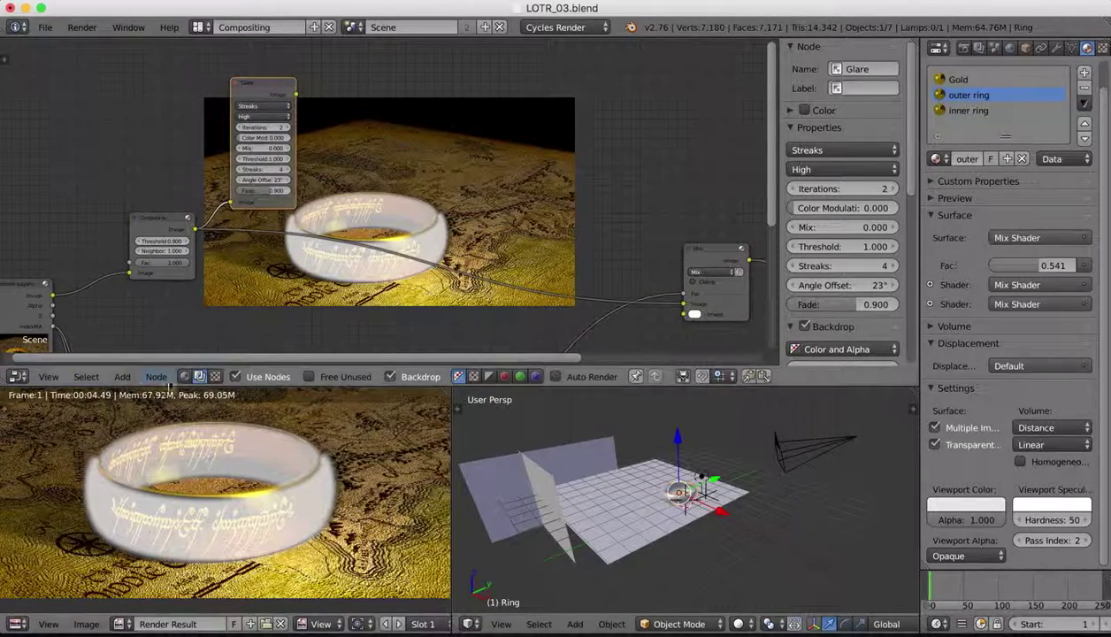
left_click(122, 376)
left_click(129, 360)
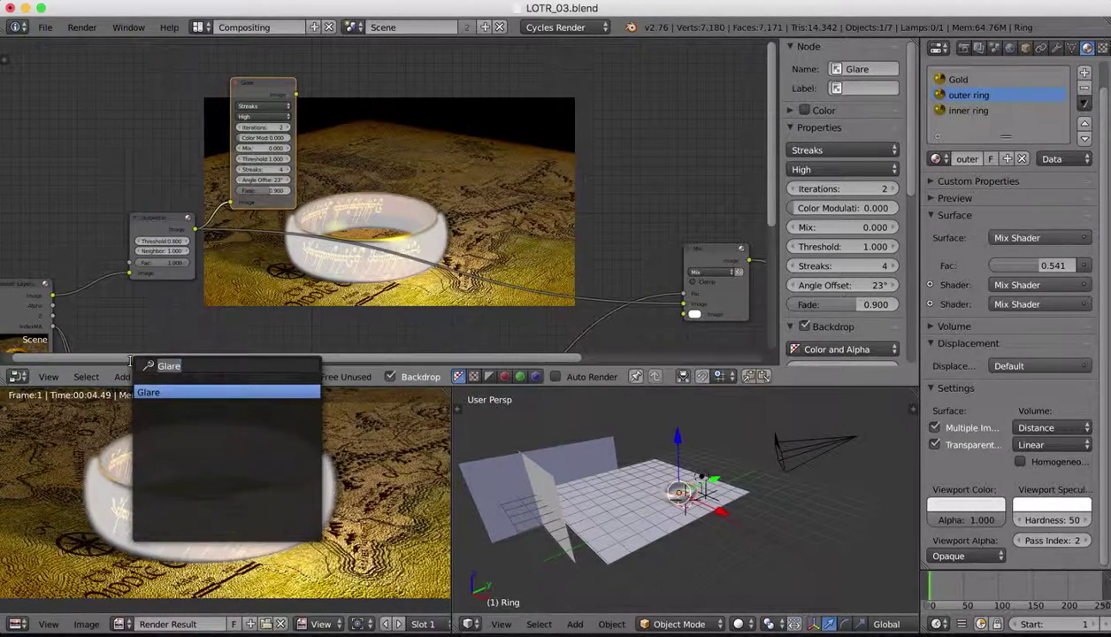
type("blu")
key("Return")
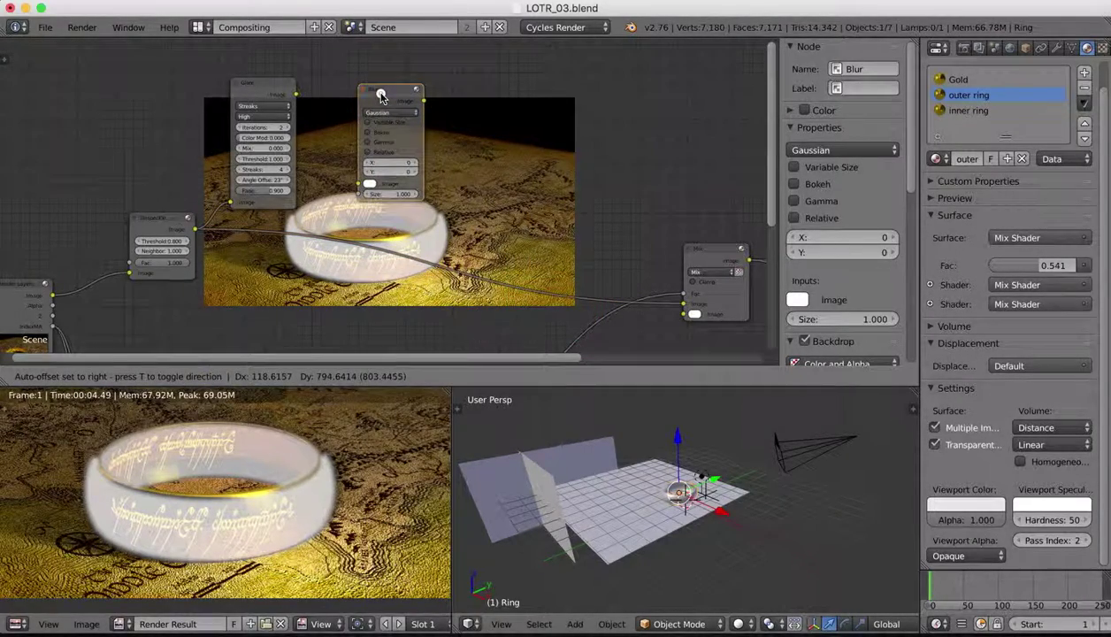
left_click(380, 95)
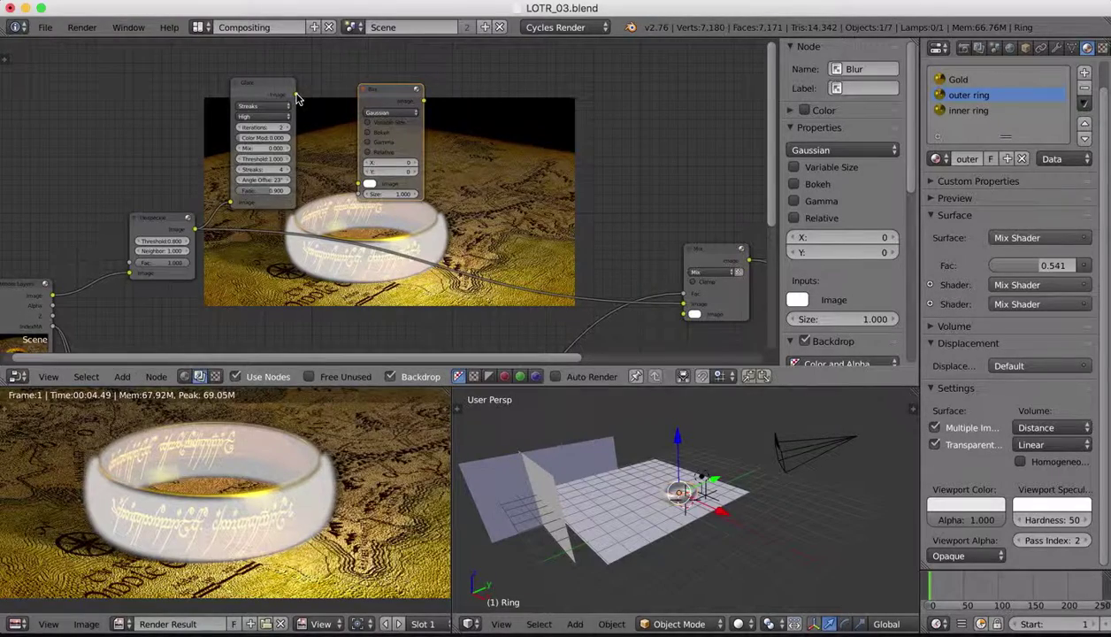
left_click_drag(296, 94, 358, 183)
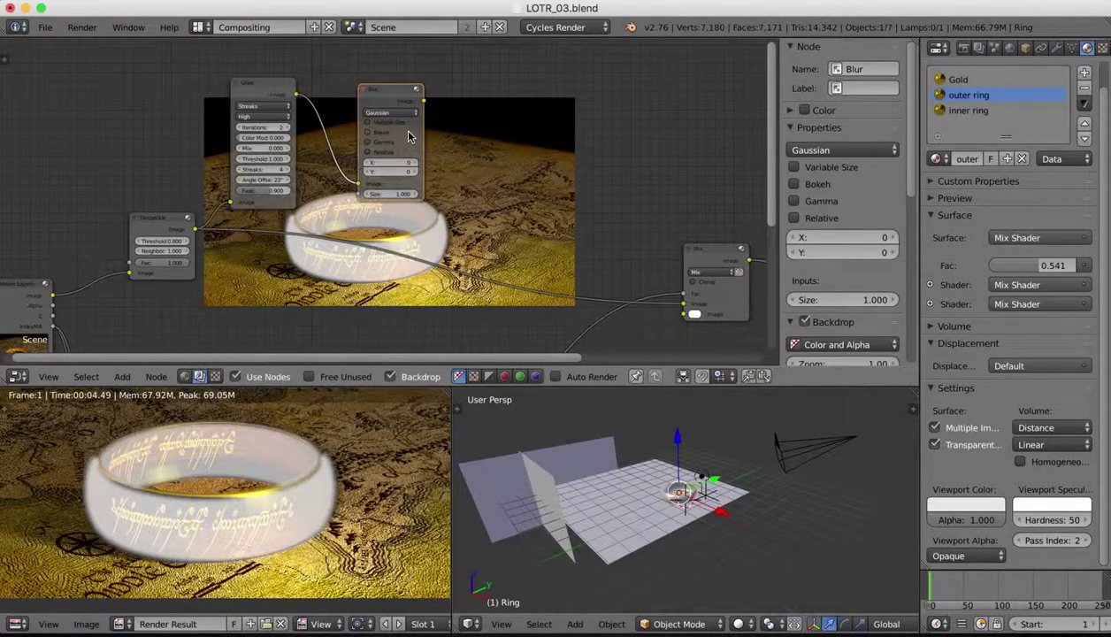
Set the Blur node to Fast Gaussian with Relative enabled and X and Y at 1%, and move it slightly higher
left_click(390, 113)
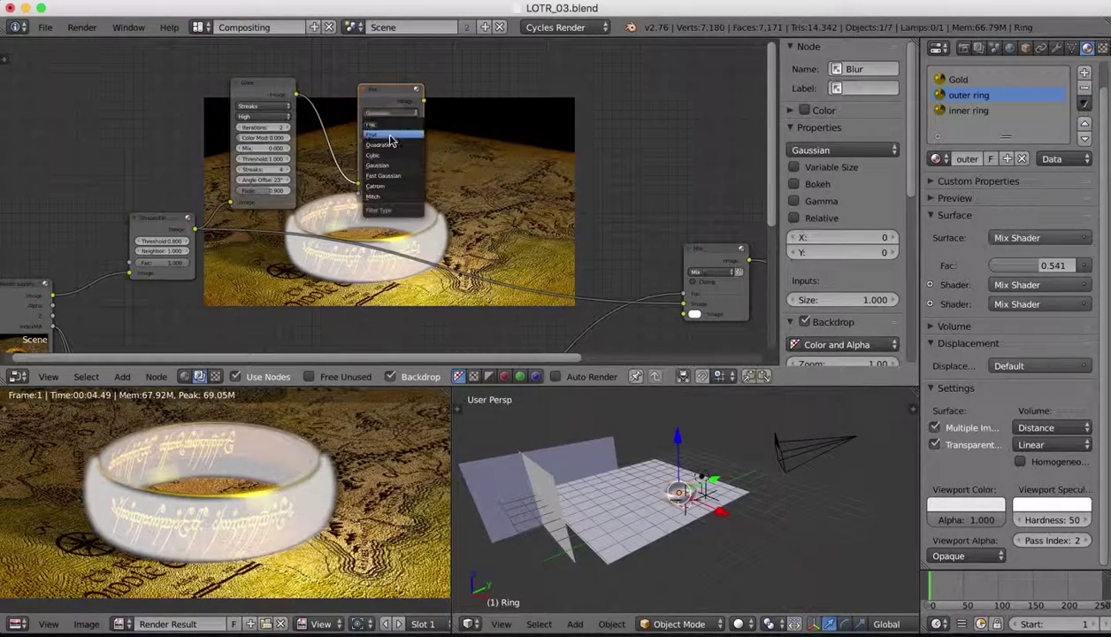
left_click(383, 175)
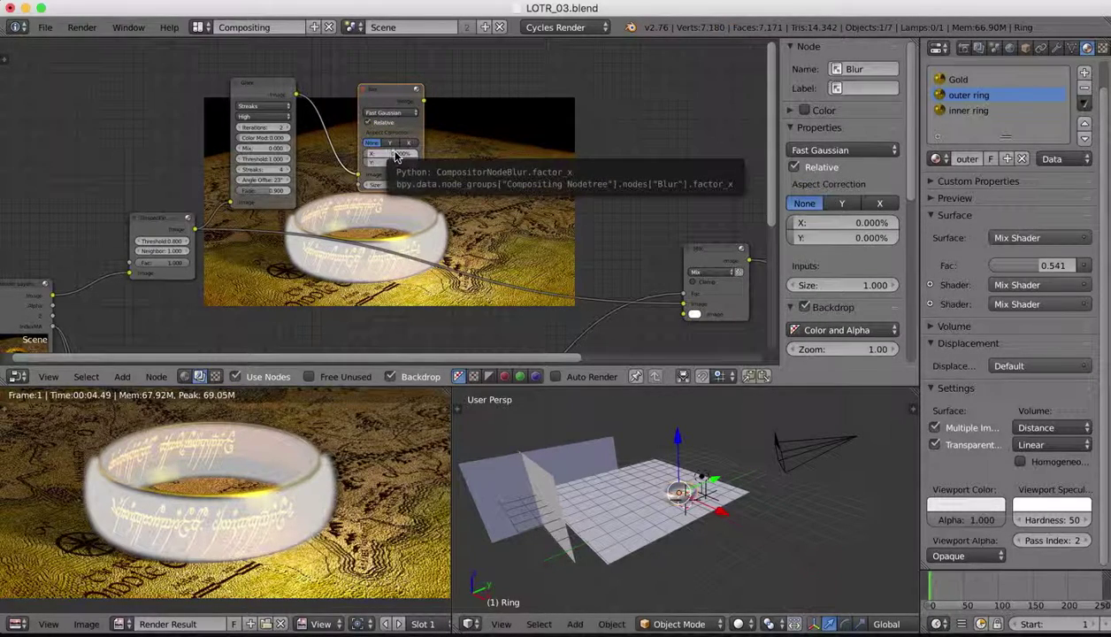
left_click(395, 155)
type("1")
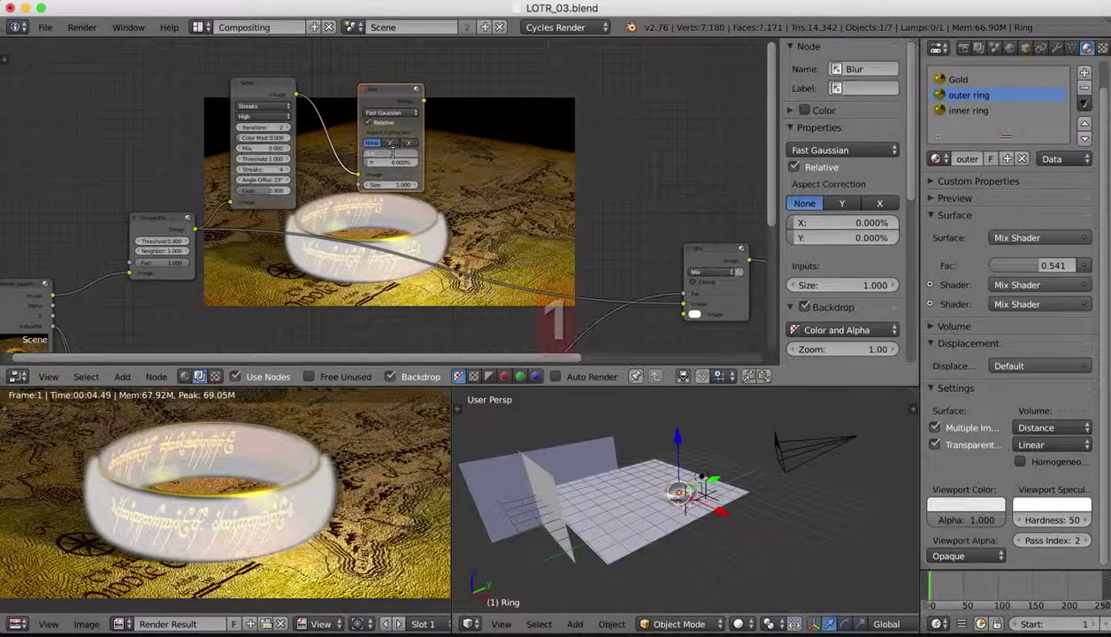
key("Return")
left_click(395, 163)
type("1")
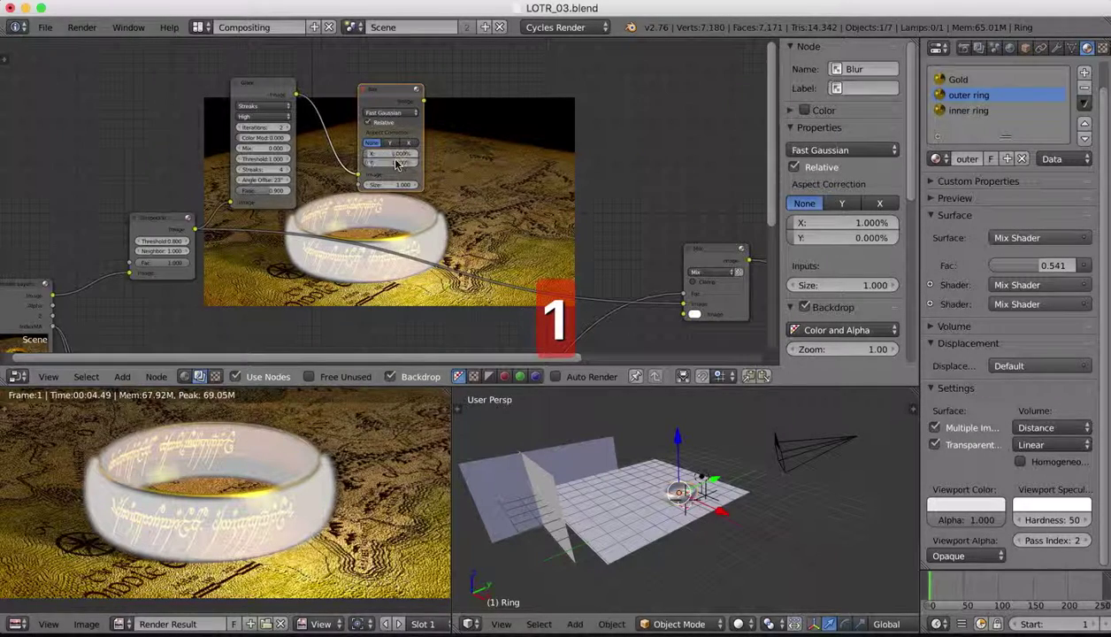
key("Return")
left_click_drag(390, 100, 386, 69)
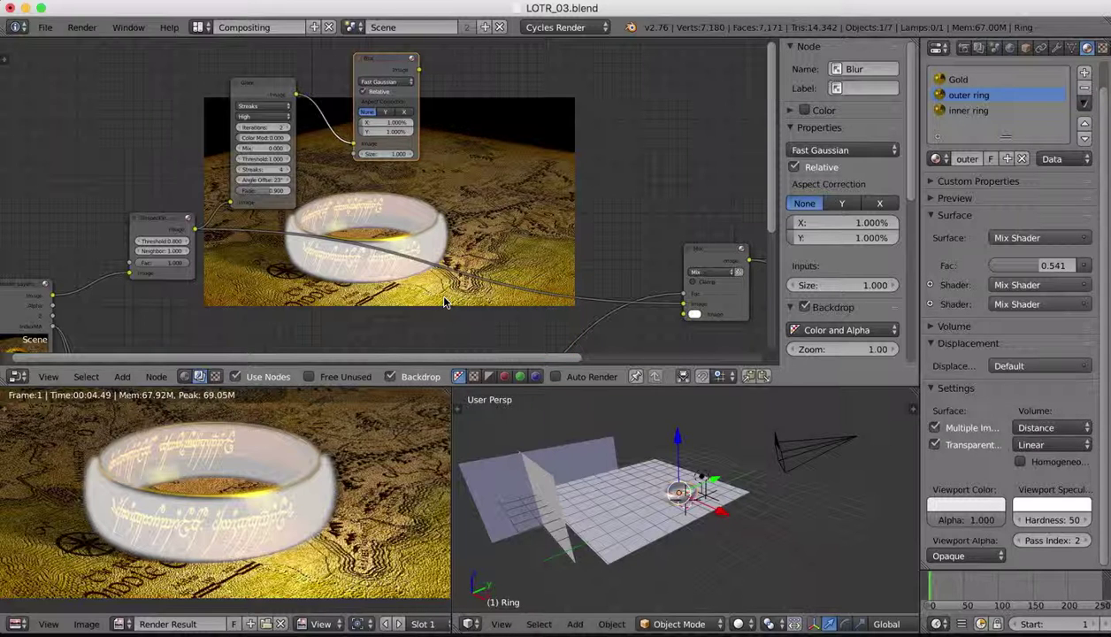
Add an RGB Curves node after the Blur node and connect the Blur Image output to its Image input
left_click(122, 376)
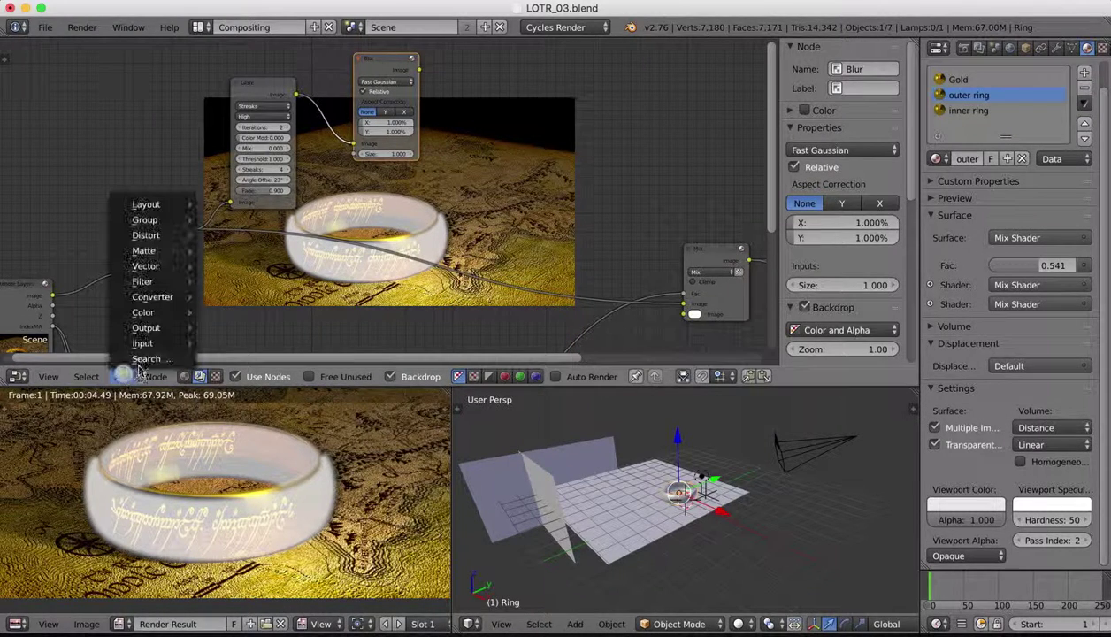
mouse_move(146, 315)
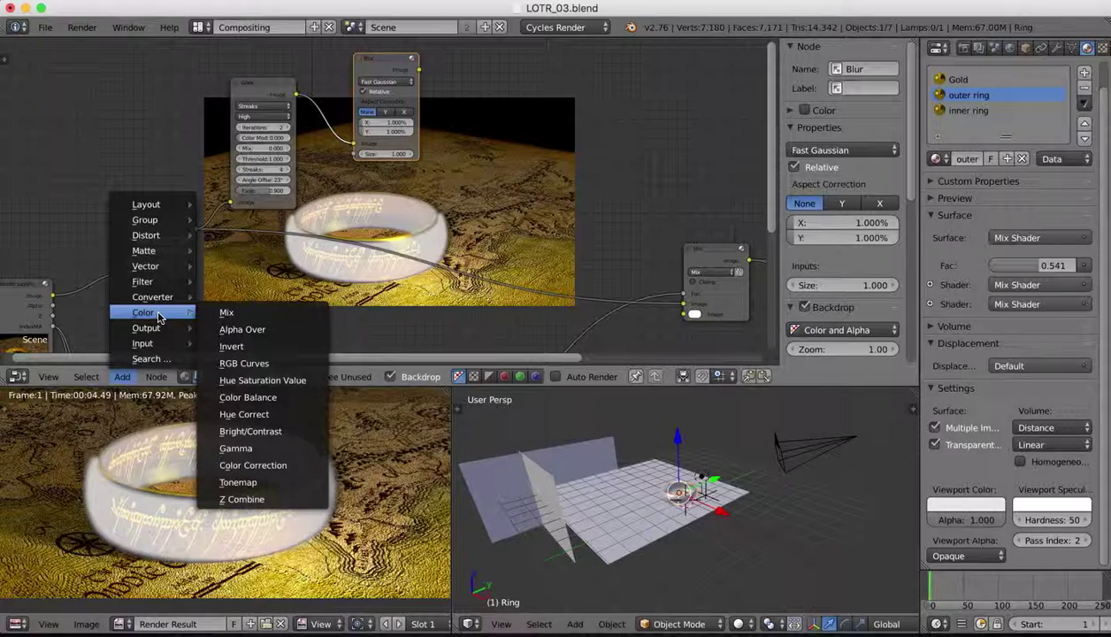
left_click(139, 358)
type("Blur")
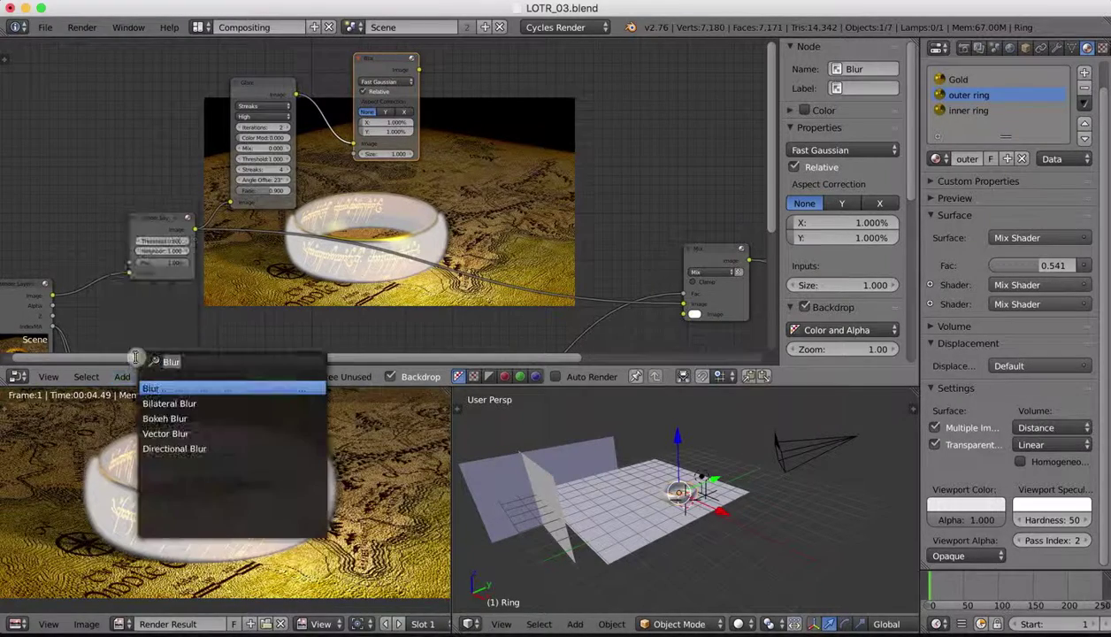
type("rgb")
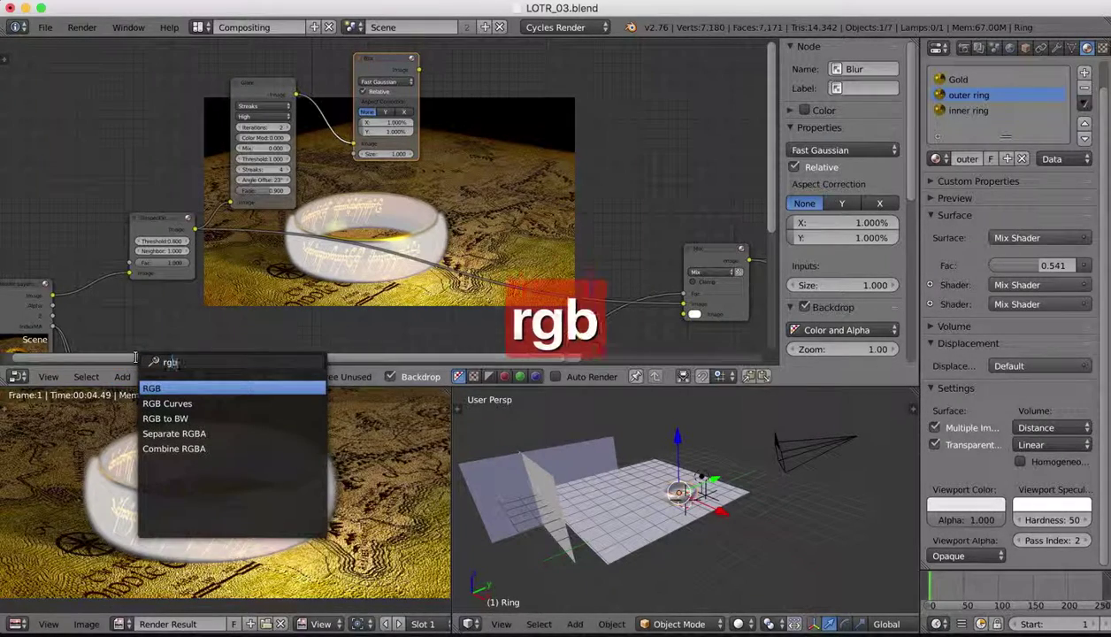
left_click(167, 404)
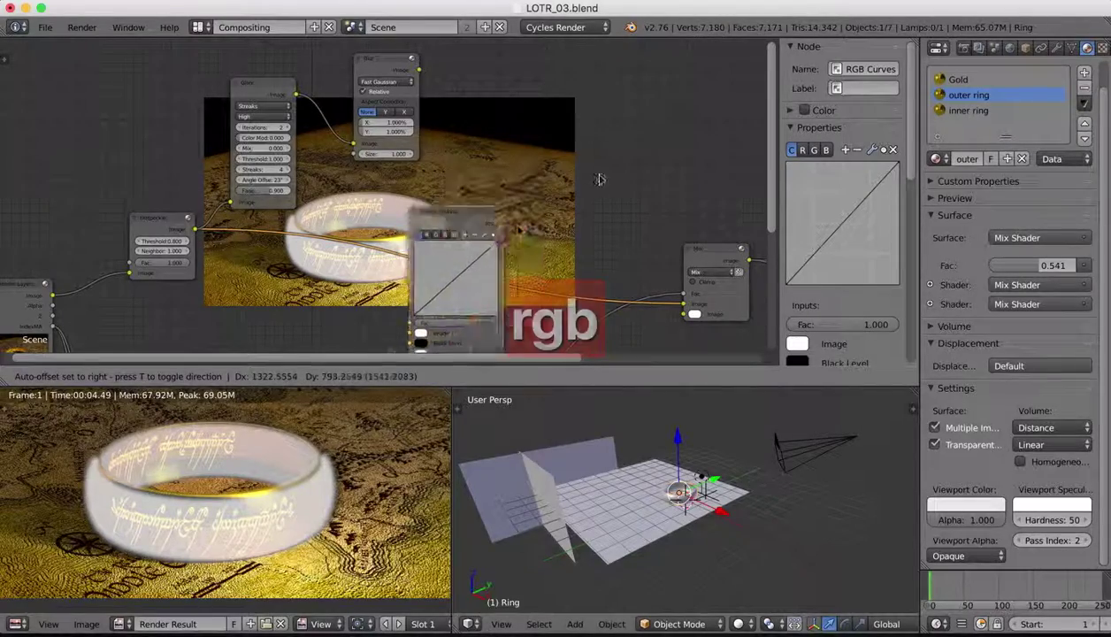
left_click(393, 299)
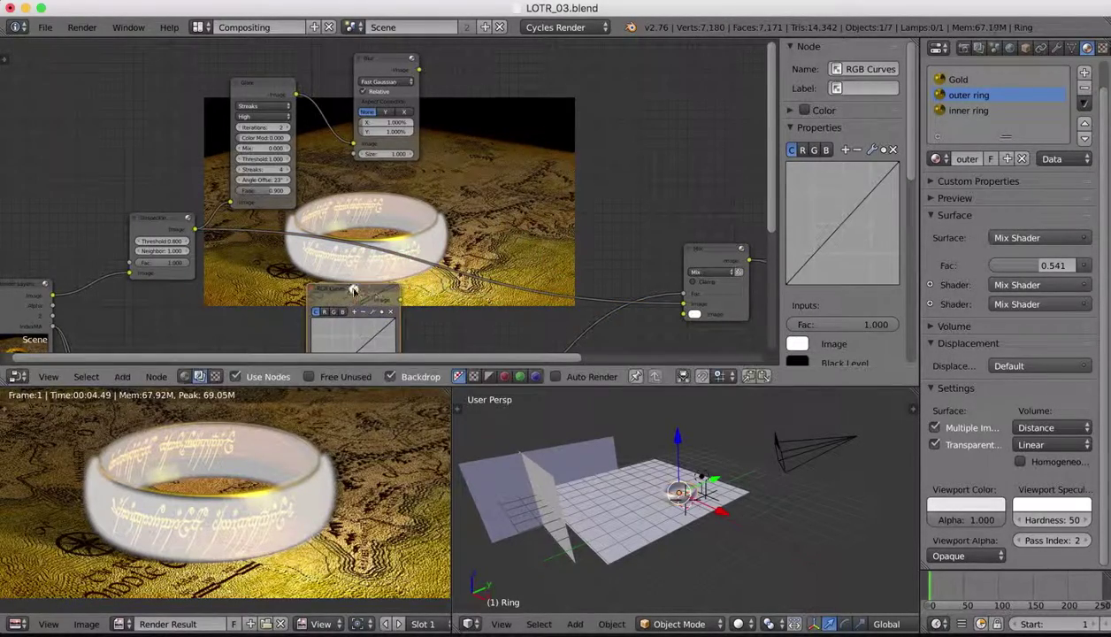
left_click_drag(354, 290, 545, 82)
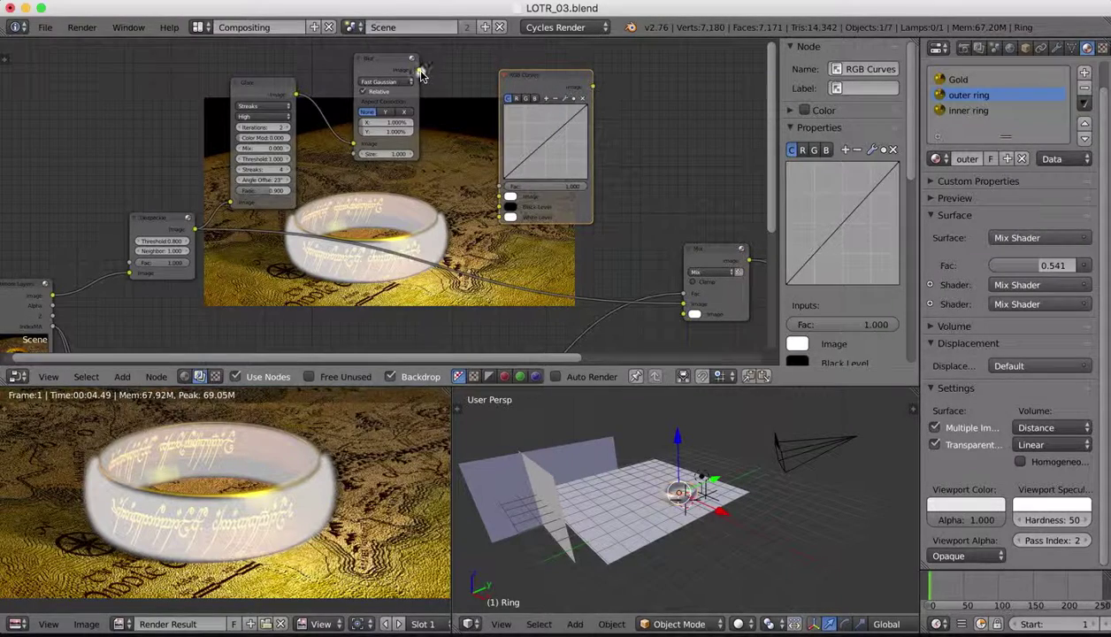
left_click_drag(420, 72, 500, 196)
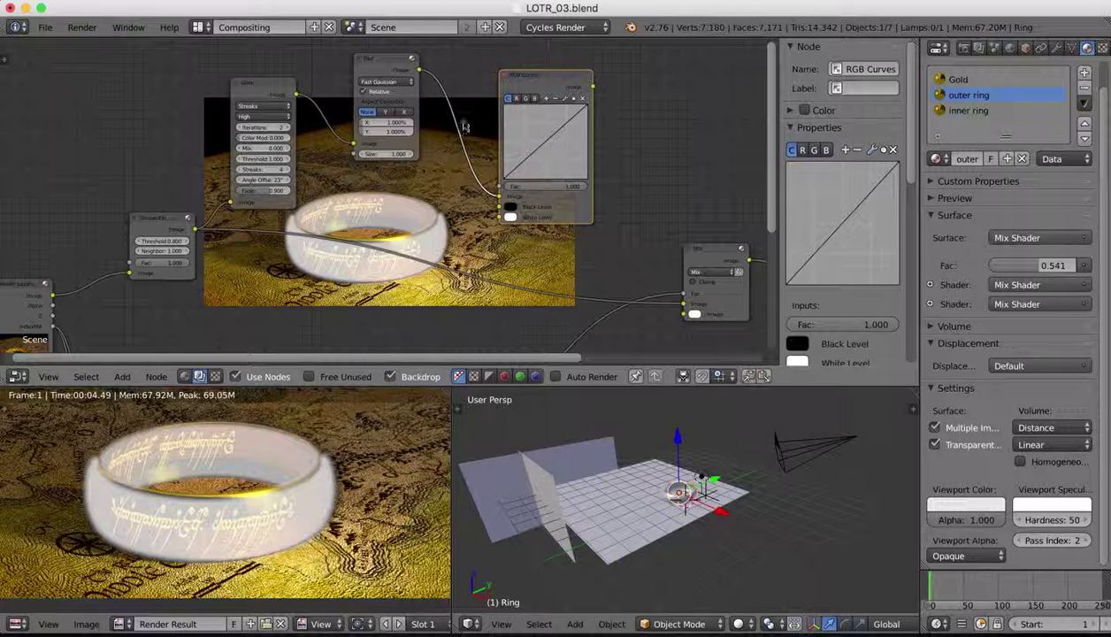
Duplicate the Glare node, place the copy below the raised RGB Curves node, and feed it from the Despeckle Image output
left_click(270, 90)
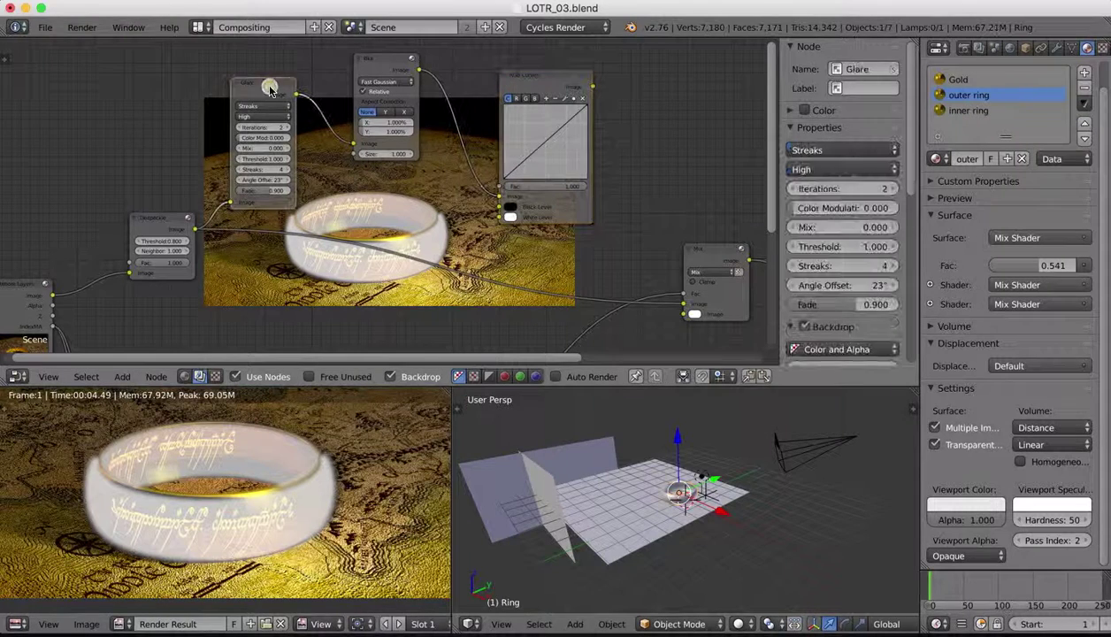
key("shift+d")
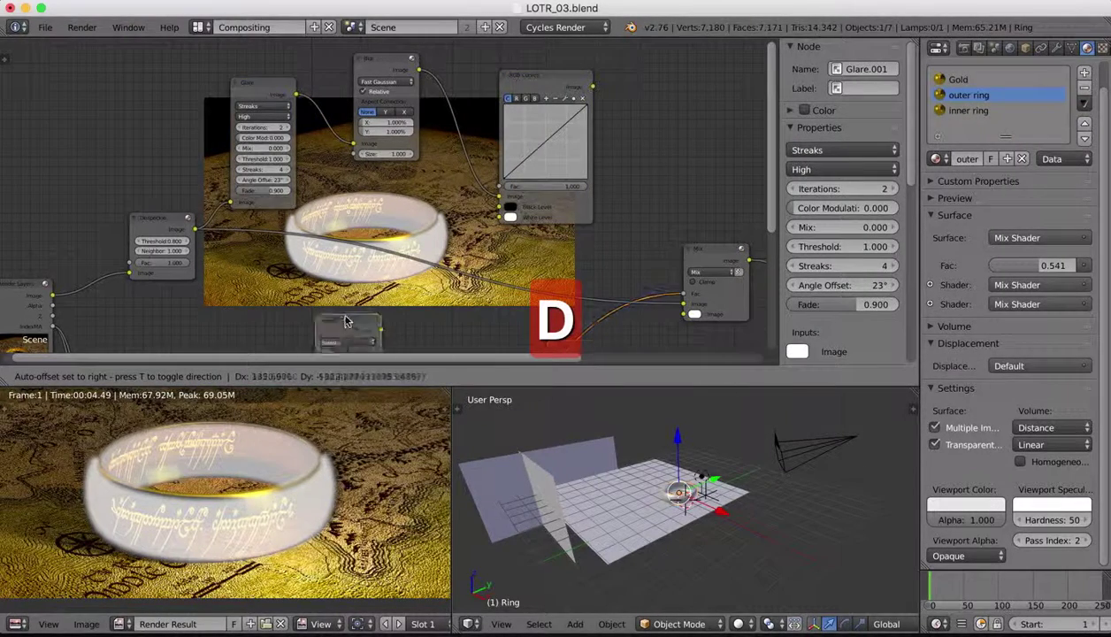
left_click(344, 292)
left_click_drag(522, 82, 552, 1)
left_click_drag(343, 293, 550, 135)
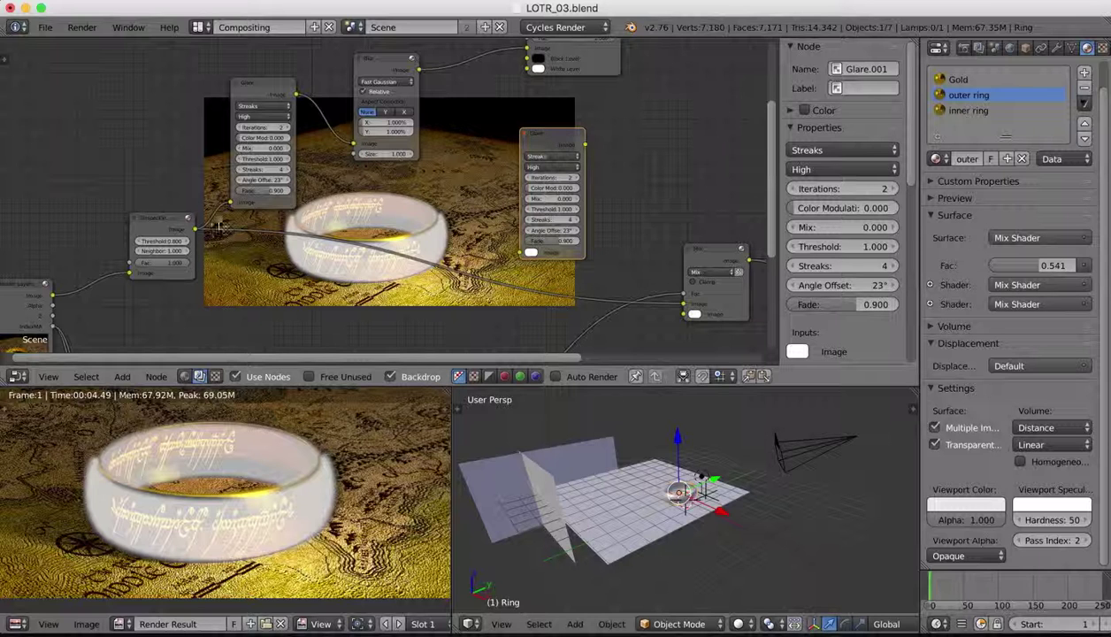
left_click_drag(194, 229, 517, 254)
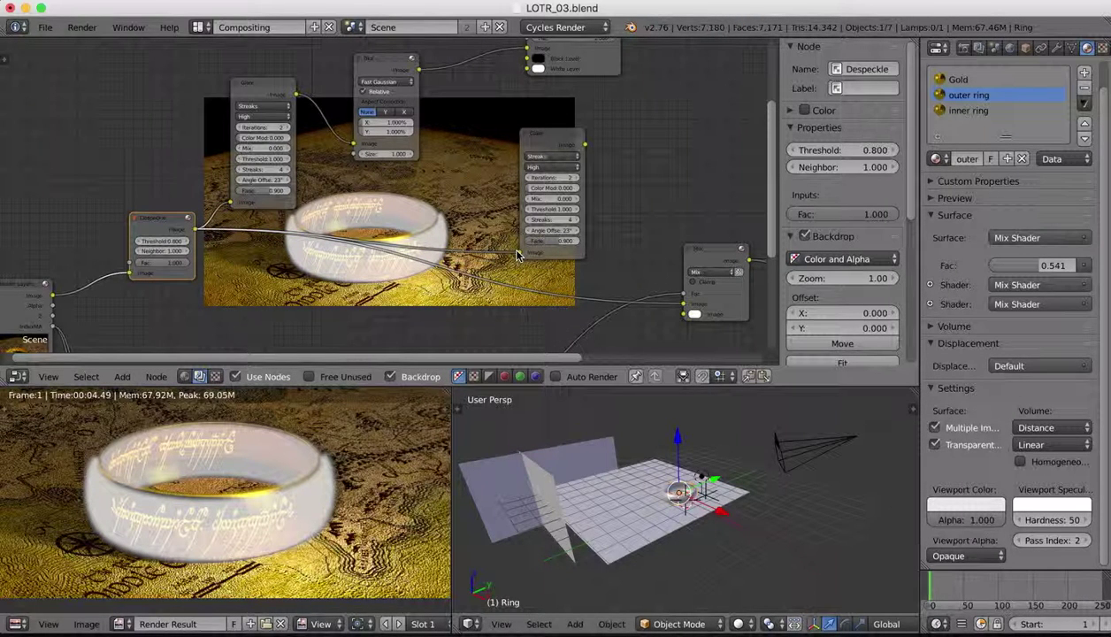
Configure the duplicated Glare node as Simple Star with 3 iterations, a threshold of 0.9 and a fade of 1
left_click(549, 157)
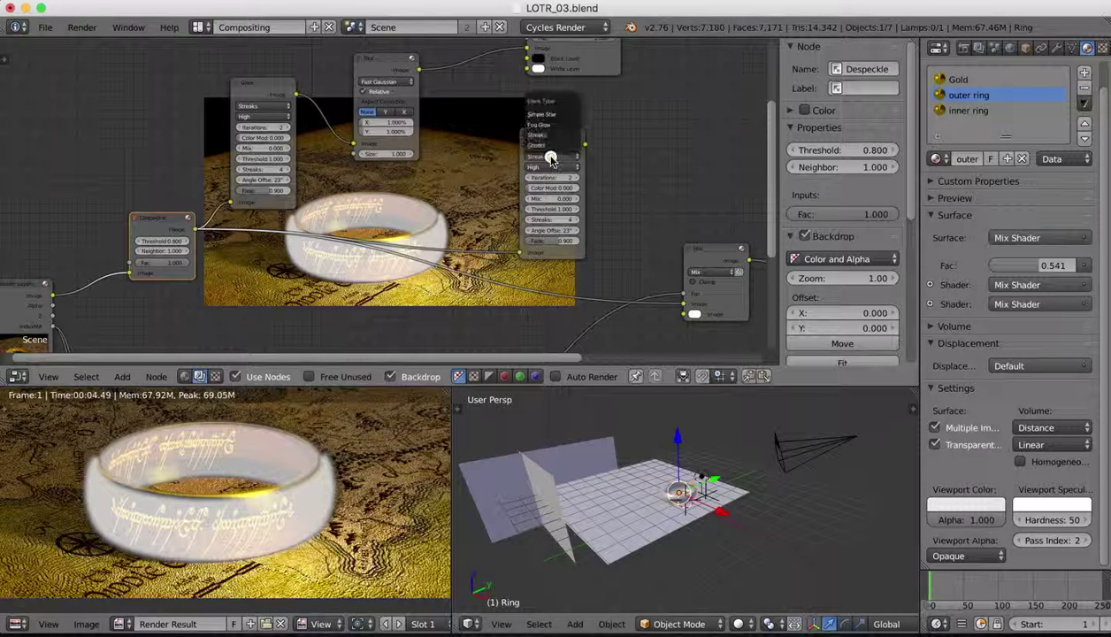
left_click(549, 116)
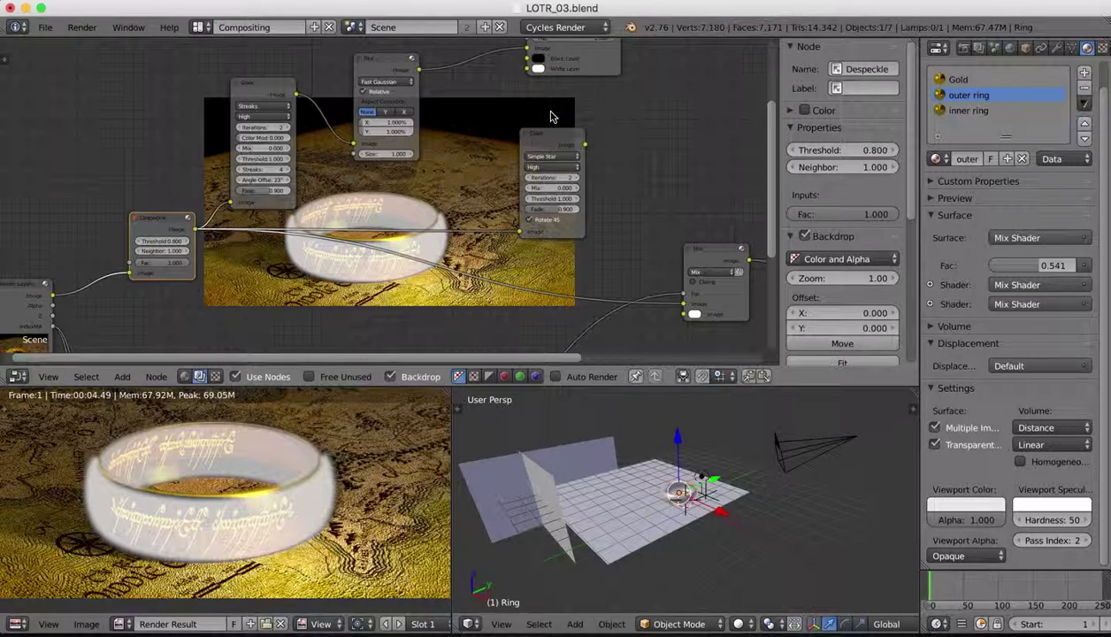
left_click(575, 178)
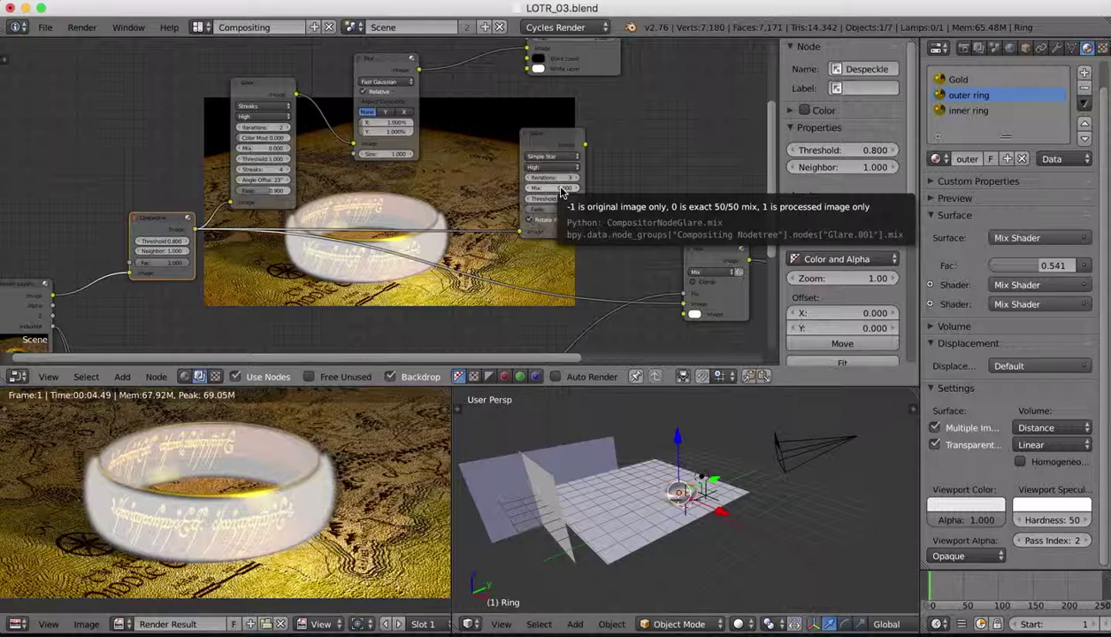
double_click(566, 203)
type("0.9")
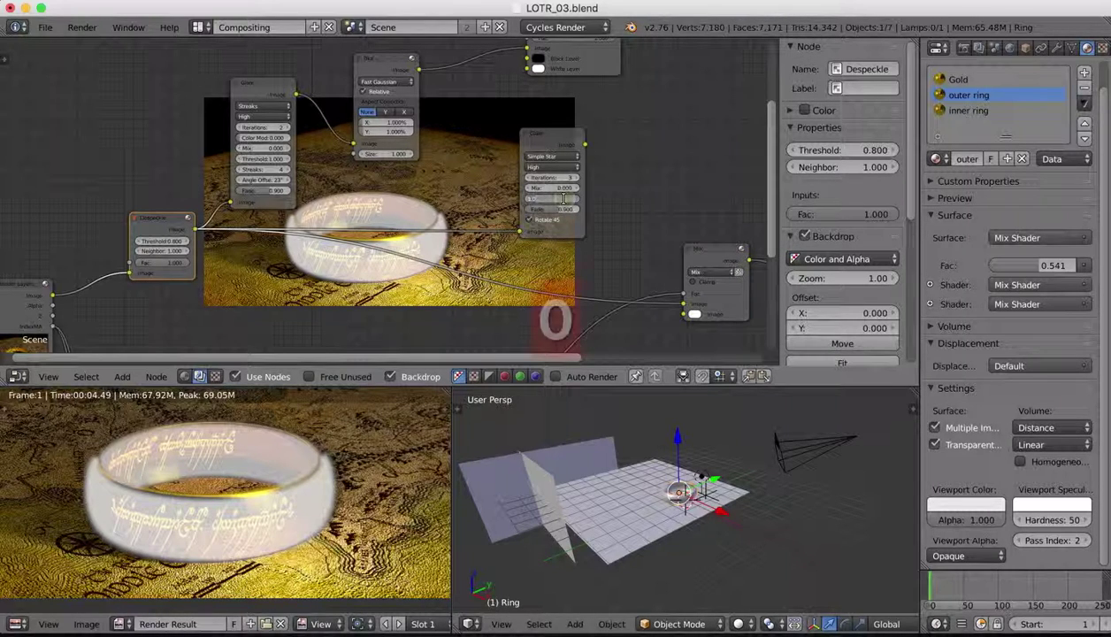
key("Return")
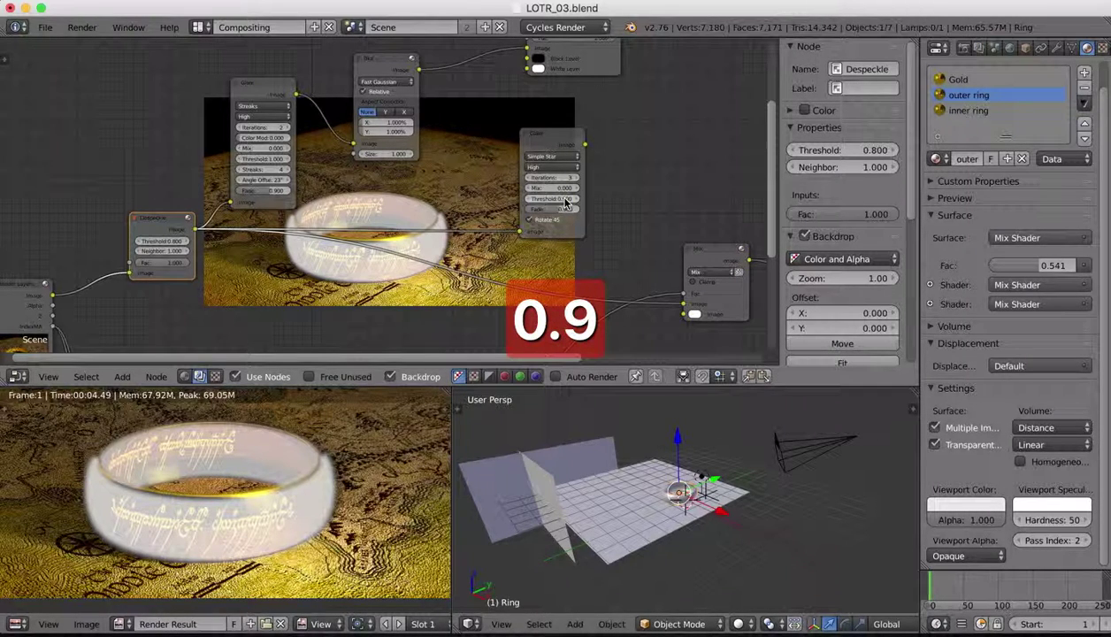
double_click(560, 210)
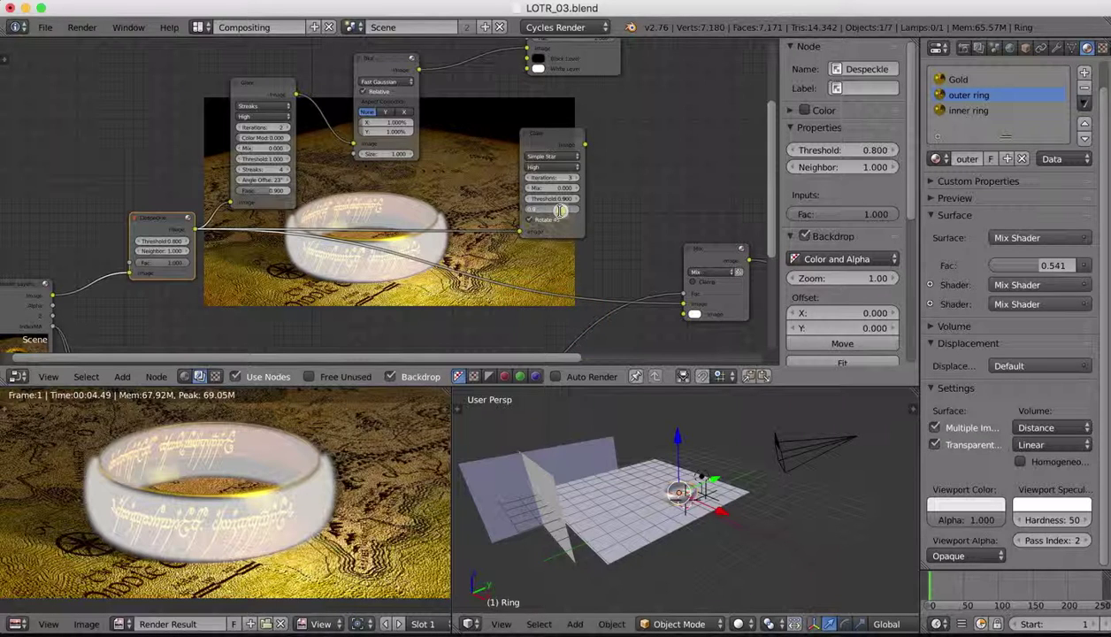
type("1")
key("Return")
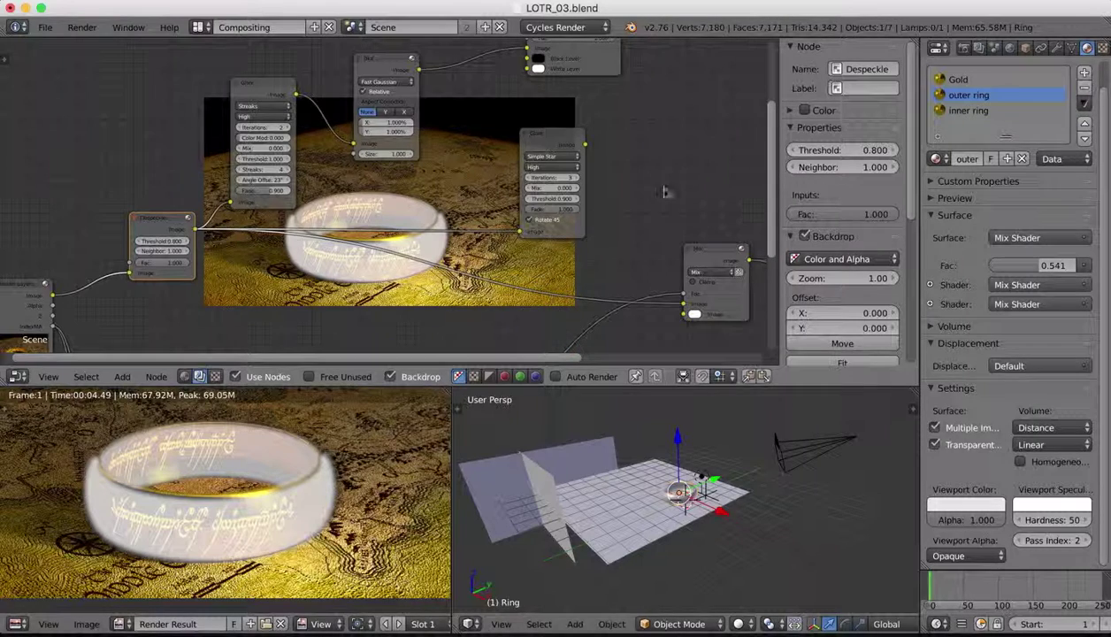
Add a Mix node and place it after the RGB Curves and Simple Star Glare nodes
scroll(644, 178, "right", 5)
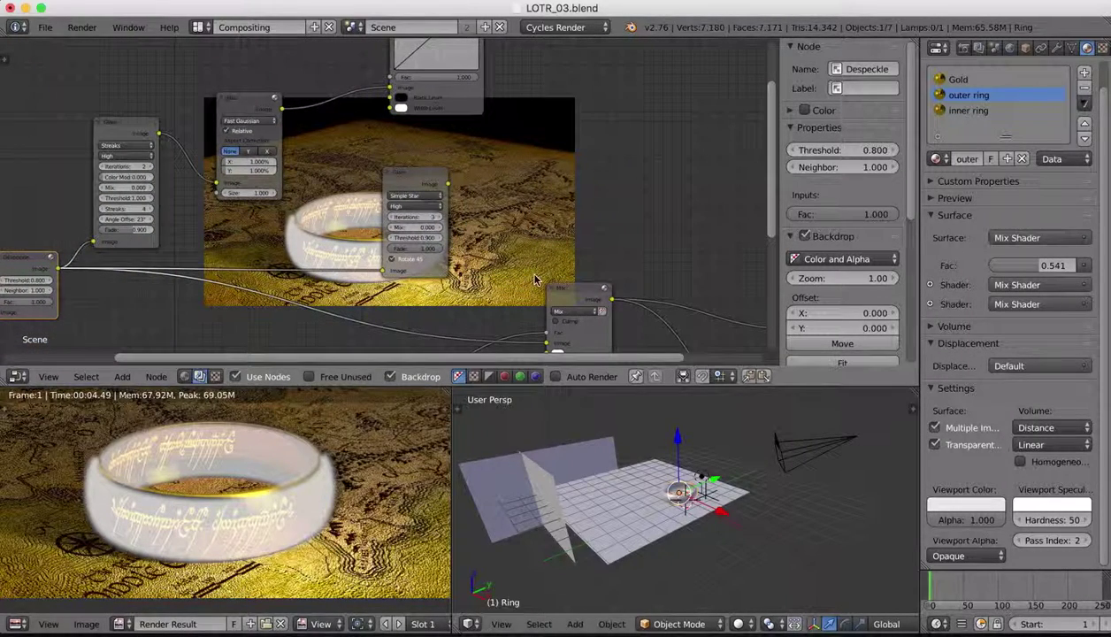
left_click(123, 377)
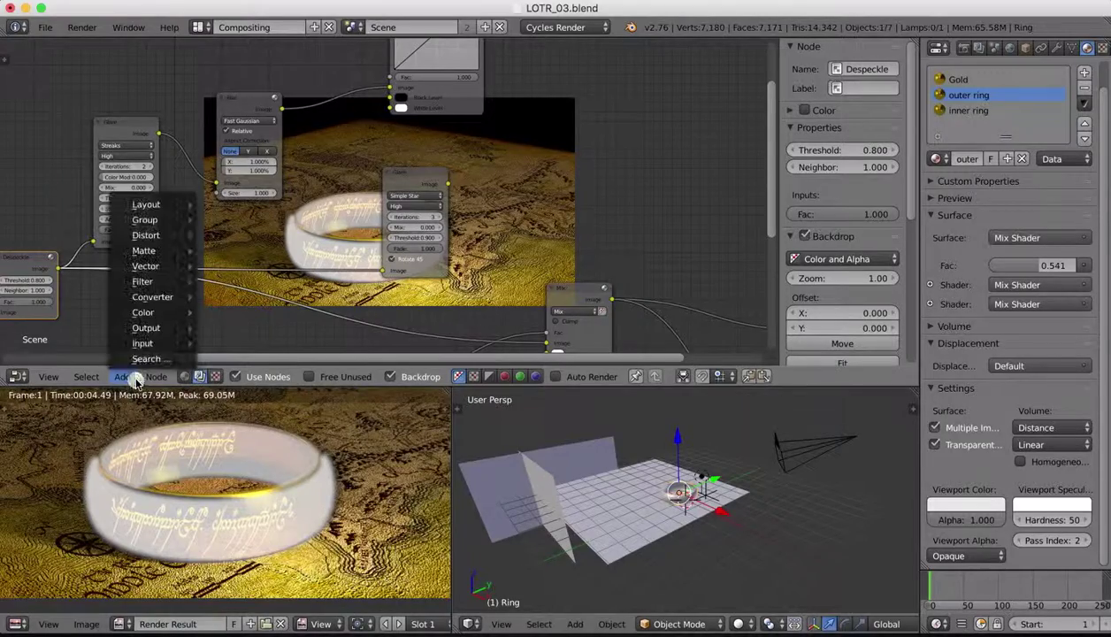
left_click(141, 354)
type("mix")
key("Return")
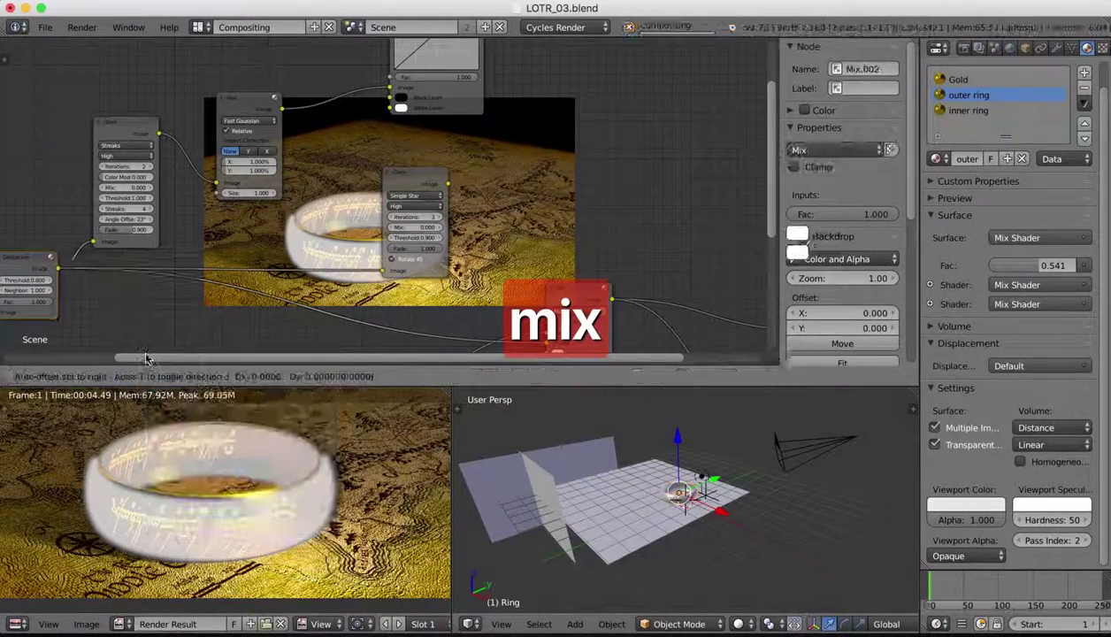
left_click(708, 99)
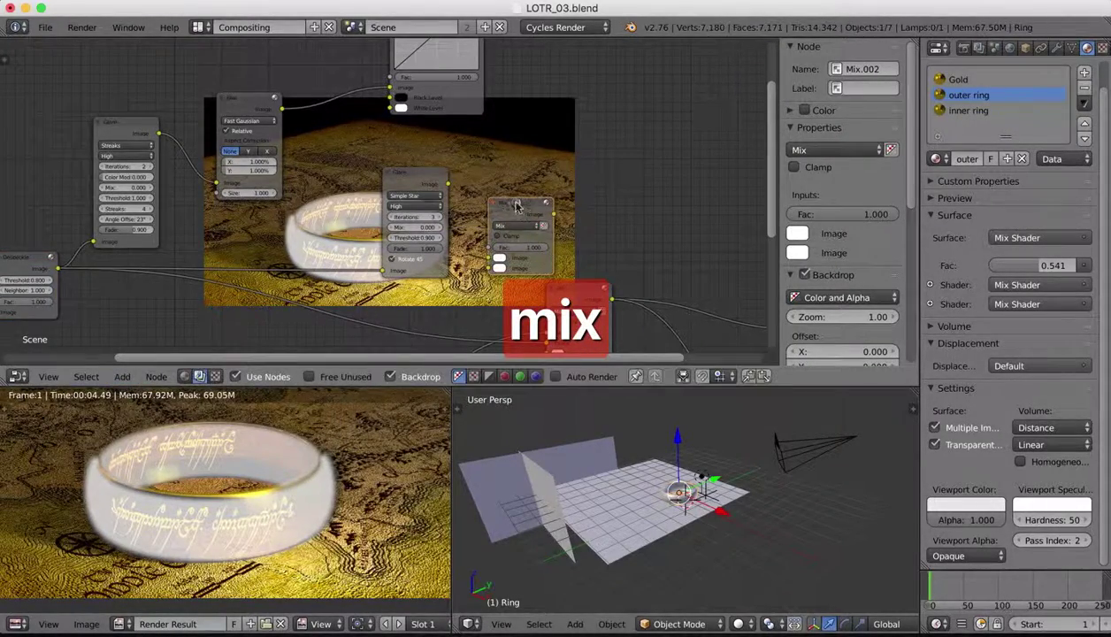
left_click_drag(513, 203, 603, 110)
Connect the RGB Curves output to the new Mix node's first Image input and the Simple Star Glare output to its second
scroll(603, 110, "up", 2)
scroll(602, 114, "up", 2)
scroll(602, 114, "right", 1)
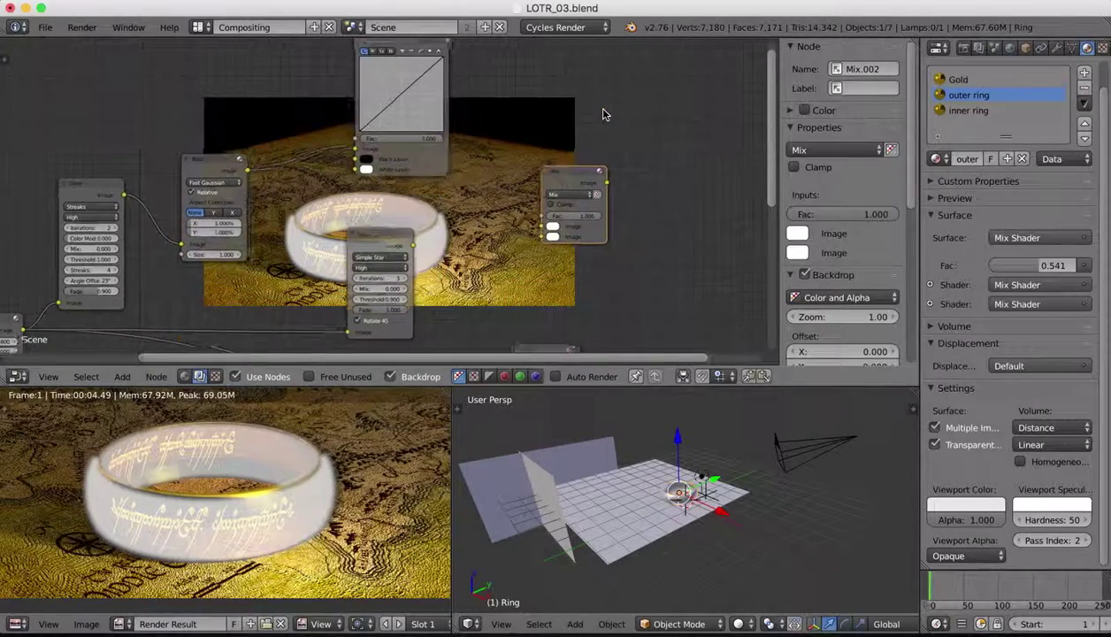
left_click_drag(446, 42, 539, 228)
left_click_drag(411, 248, 538, 242)
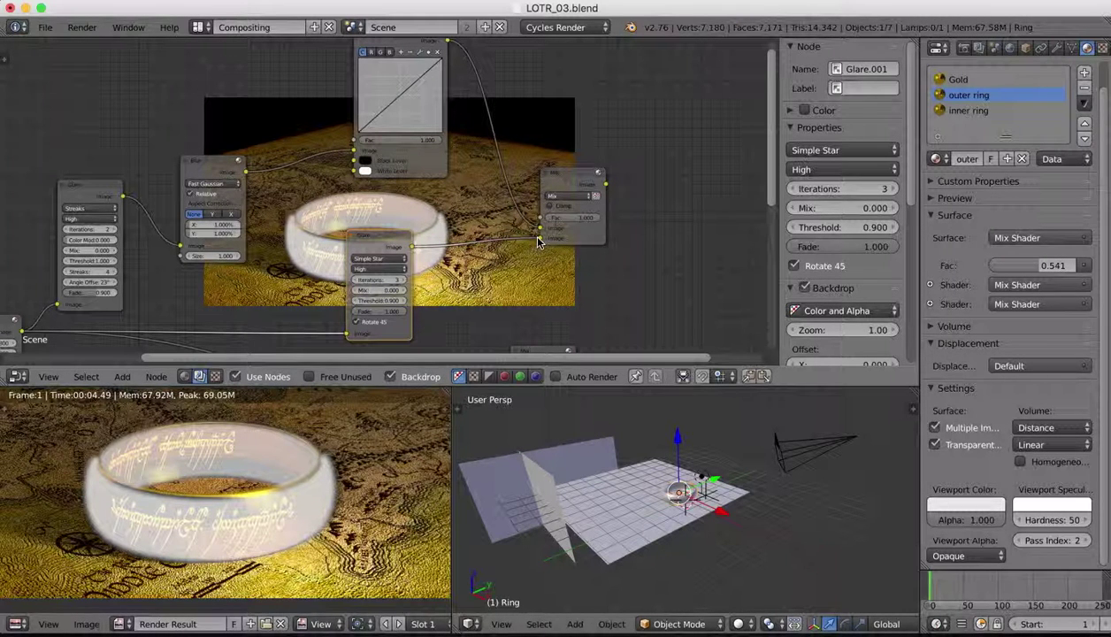
scroll(586, 256, "down", 2)
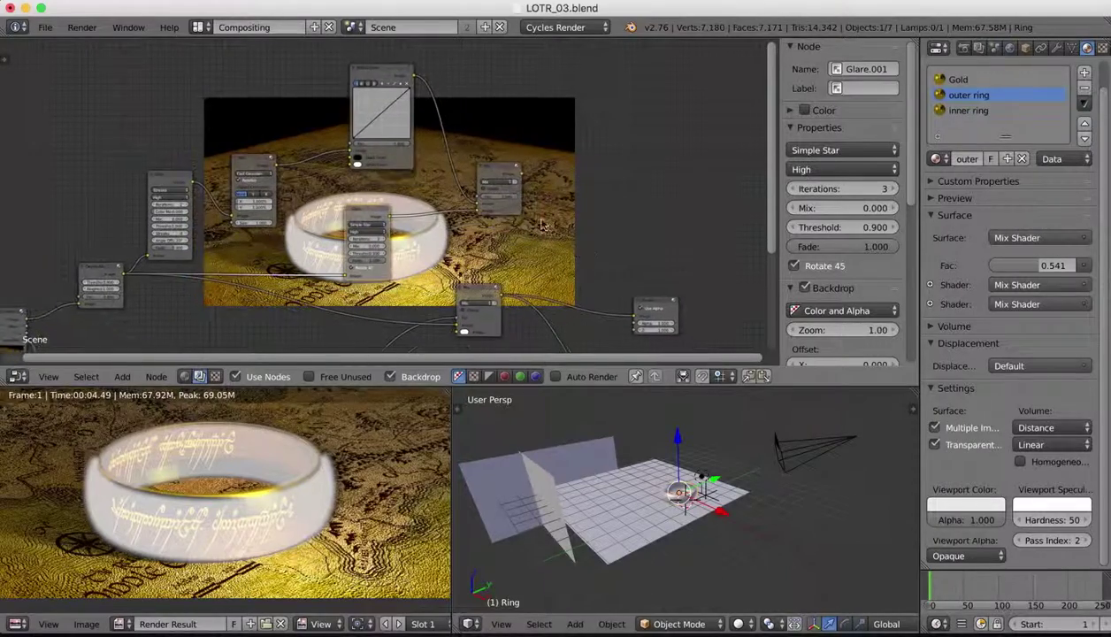
left_click(504, 172)
key("shift+d")
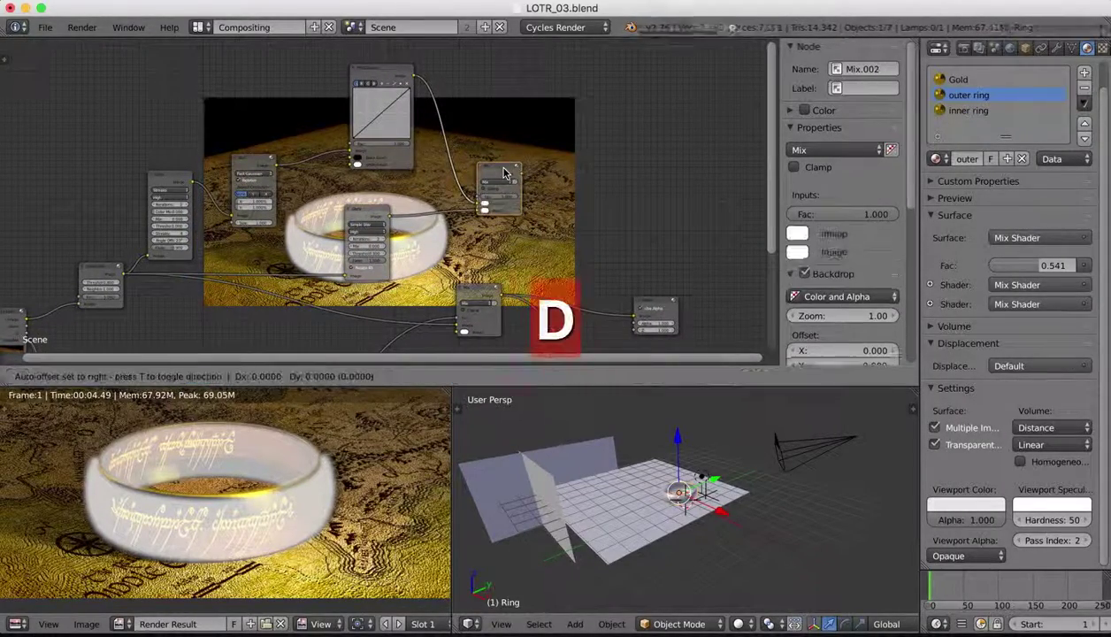
left_click(599, 213)
scroll(517, 173, "up", 2)
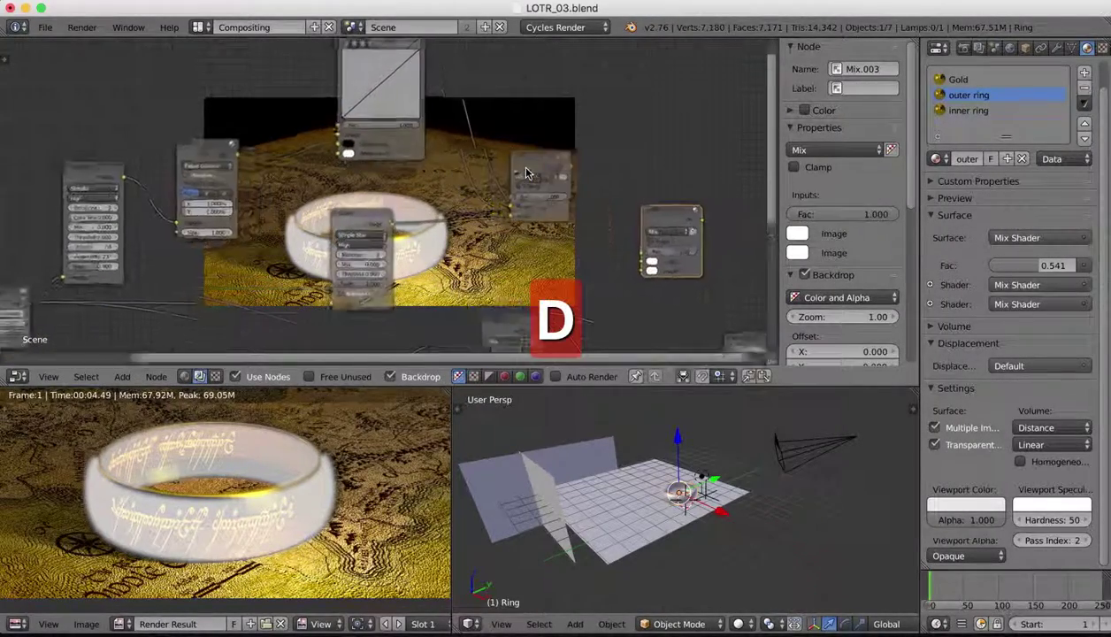
scroll(547, 235, "down", 1)
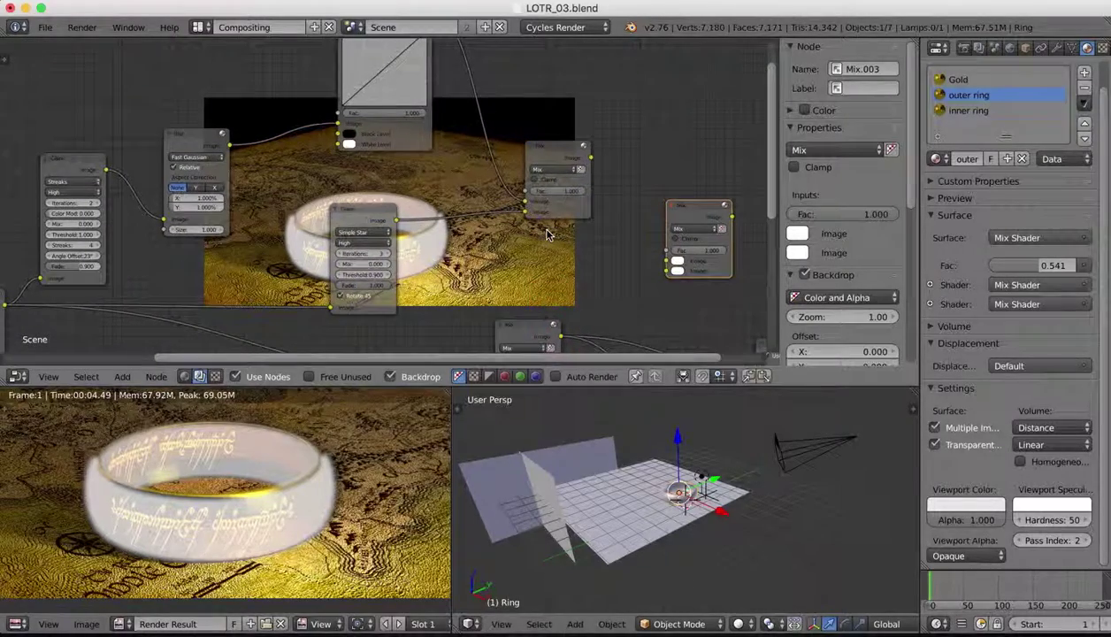
scroll(546, 234, "down", 5)
scroll(546, 235, "right", 5)
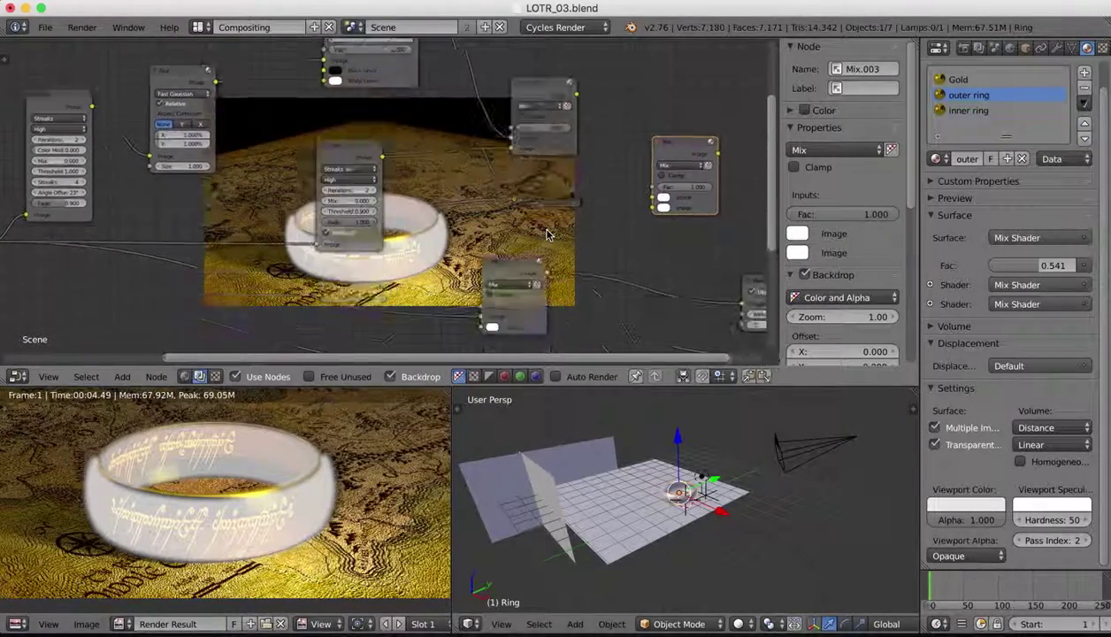
scroll(546, 234, "down", 4)
scroll(545, 234, "left", 6)
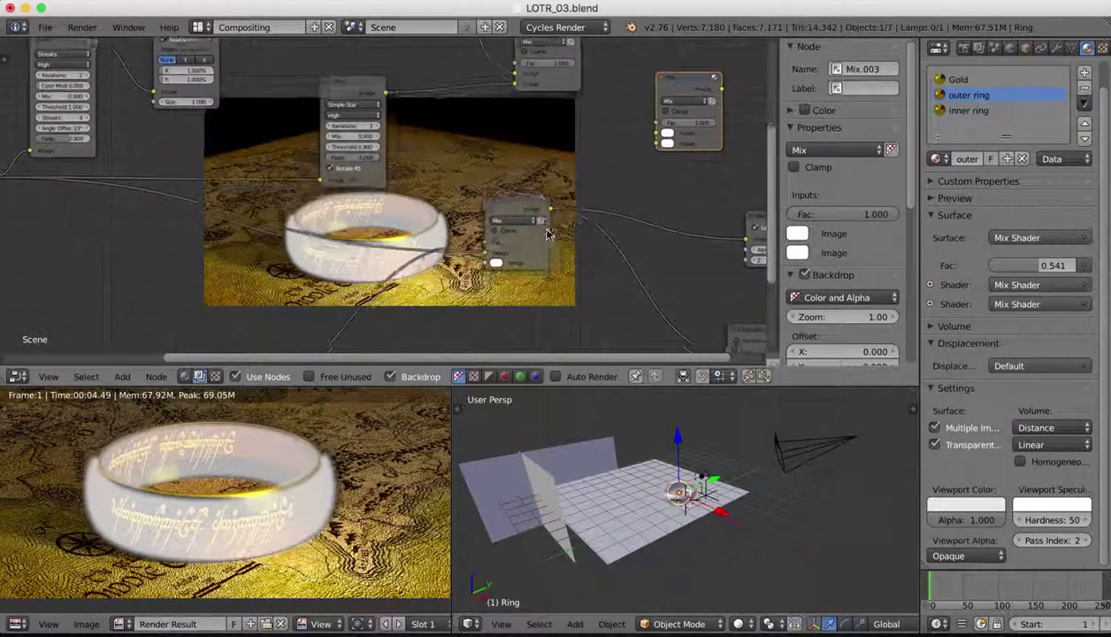
scroll(546, 234, "up", 3)
scroll(546, 234, "right", 6)
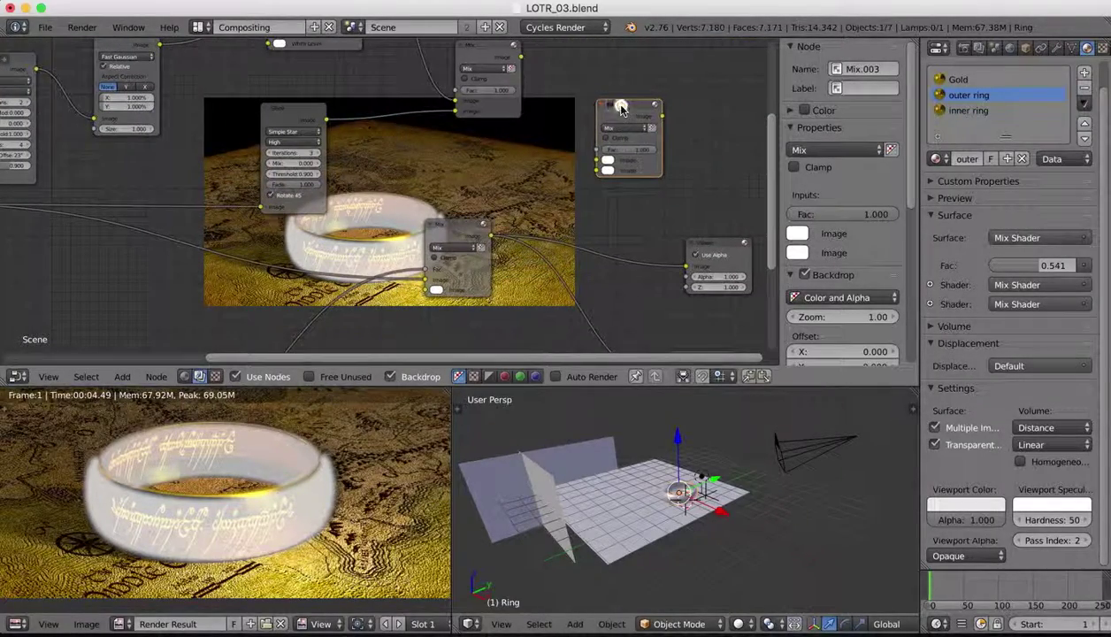
key("x")
Move the mask Mix node past the new glare Mix node, and shift the Viewer and Composite nodes beyond it
left_click_drag(457, 227, 608, 143)
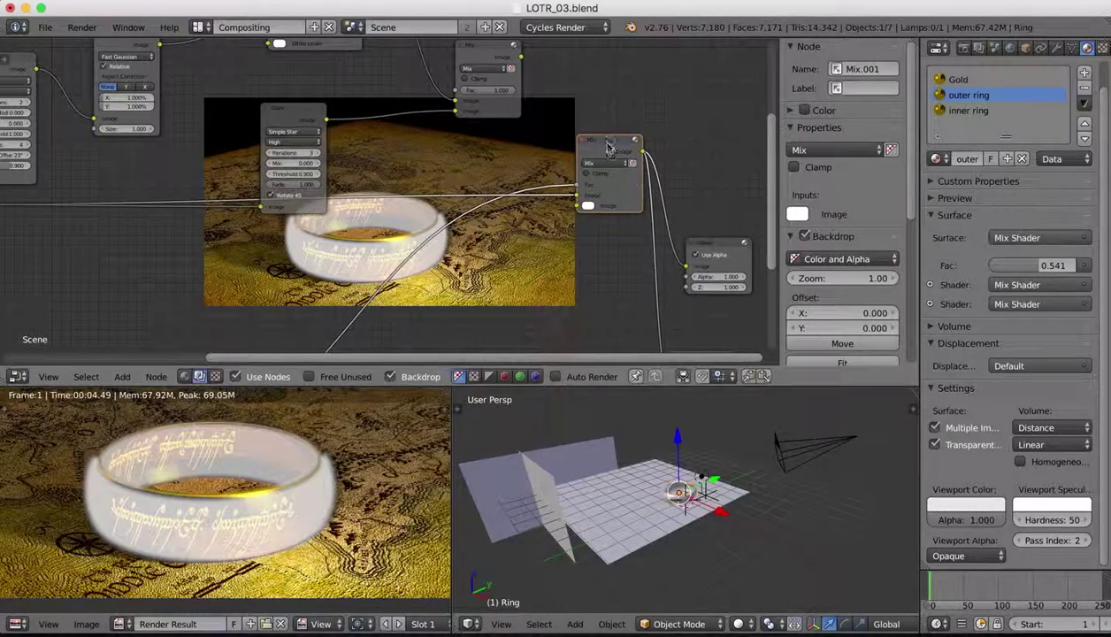
scroll(567, 214, "down", 5)
left_click_drag(588, 235, 668, 157)
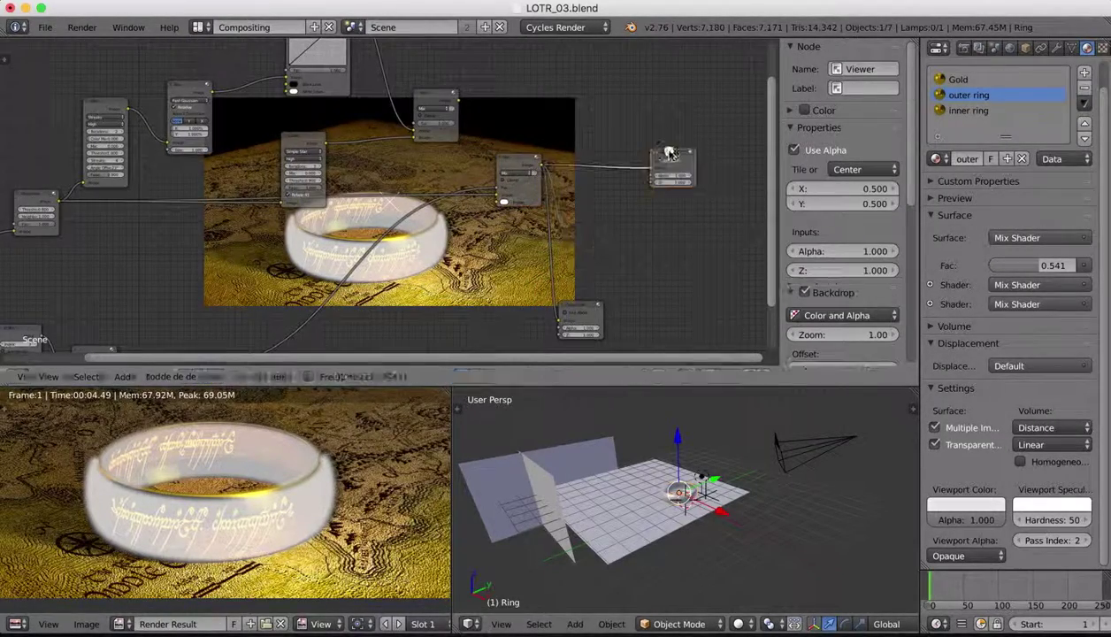
left_click_drag(588, 305, 692, 209)
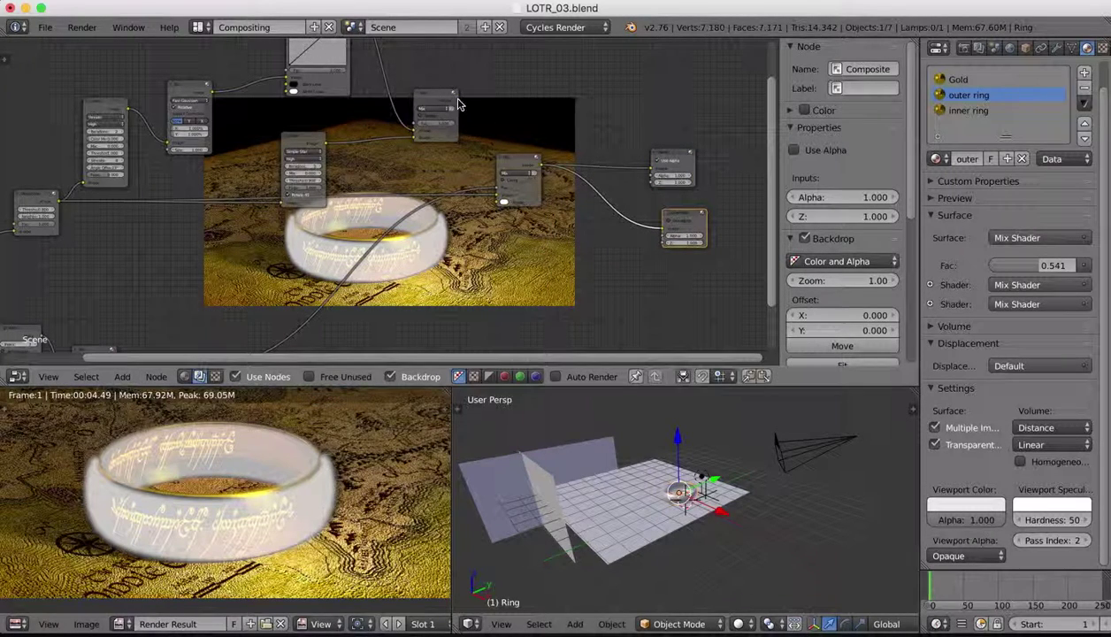
Connect the new glare Mix node's output to the mask Mix node's second Image input
left_click_drag(459, 104, 495, 206)
left_click(458, 102)
left_click(459, 106)
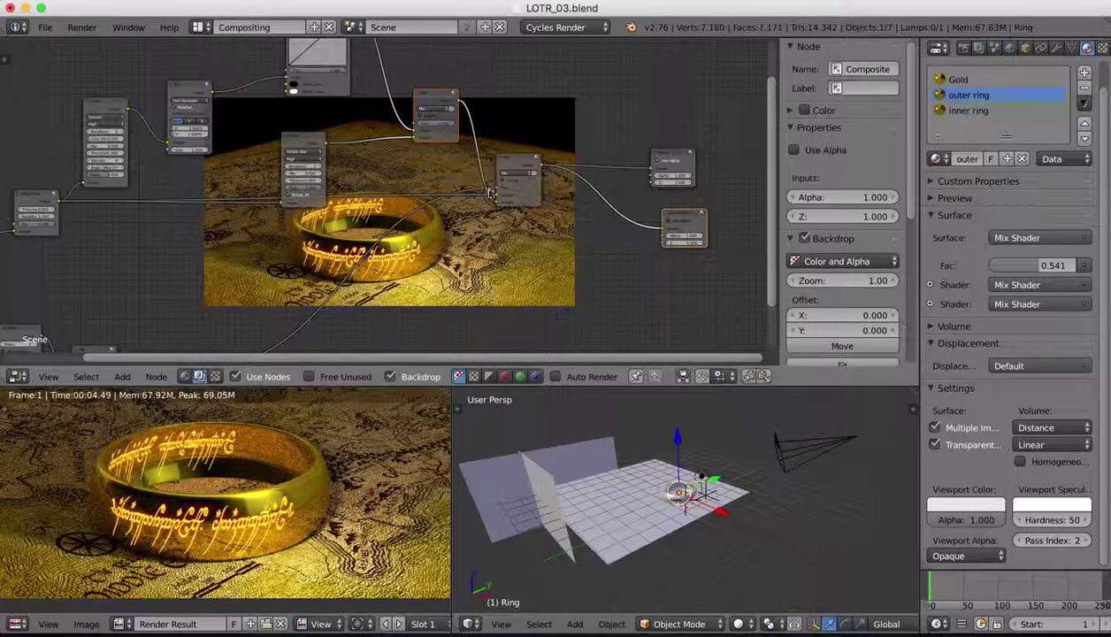
scroll(300, 153, "up", 2)
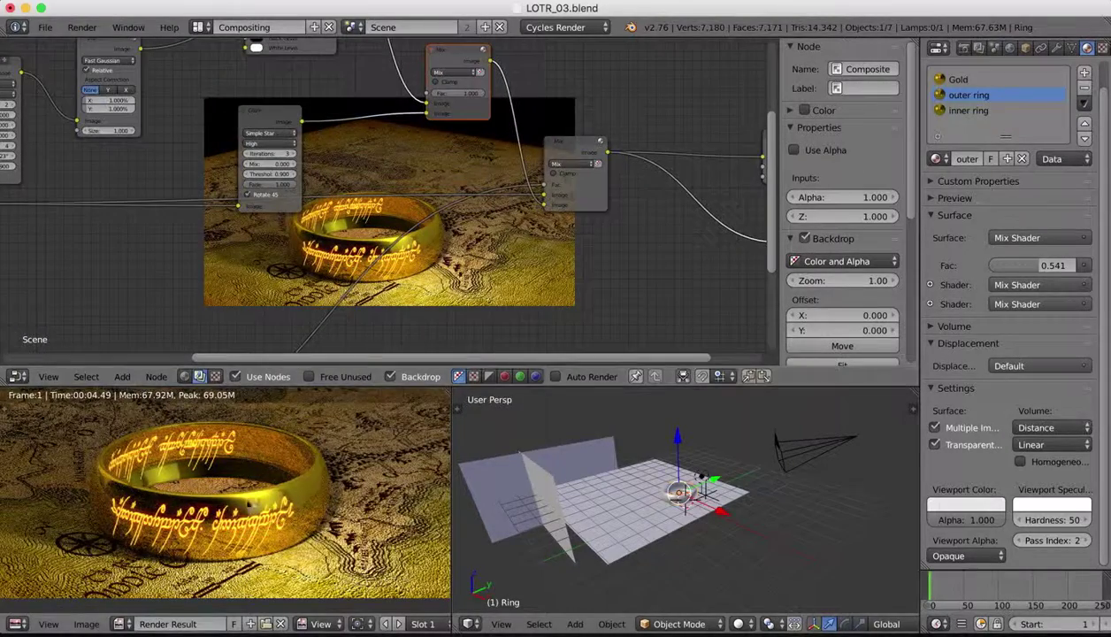
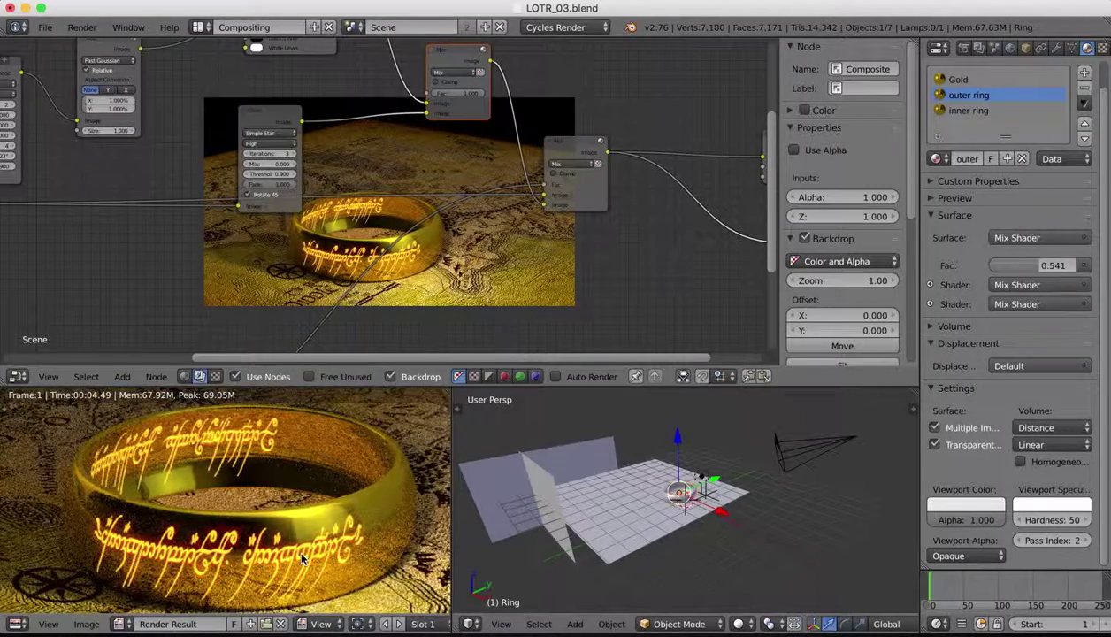
scroll(319, 551, "down", 3)
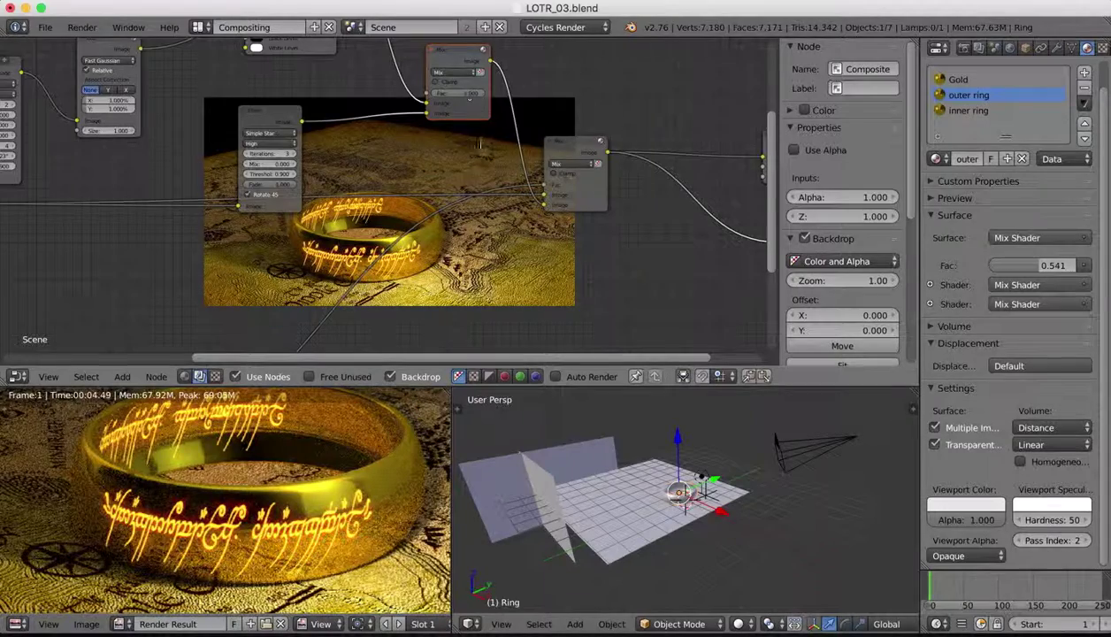
Try feather distances of 100 and -100 on the mask's Dilate/Erode node
scroll(455, 166, "left", 5)
scroll(455, 166, "up", 3)
scroll(461, 171, "down", 2)
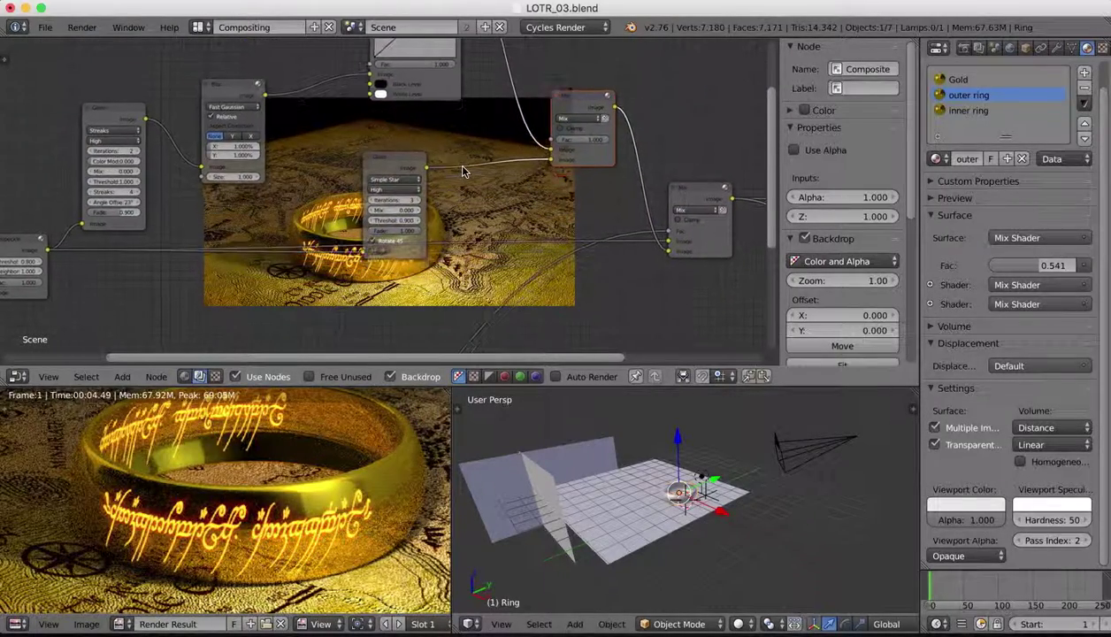
scroll(461, 172, "left", 1)
scroll(462, 172, "left", 1)
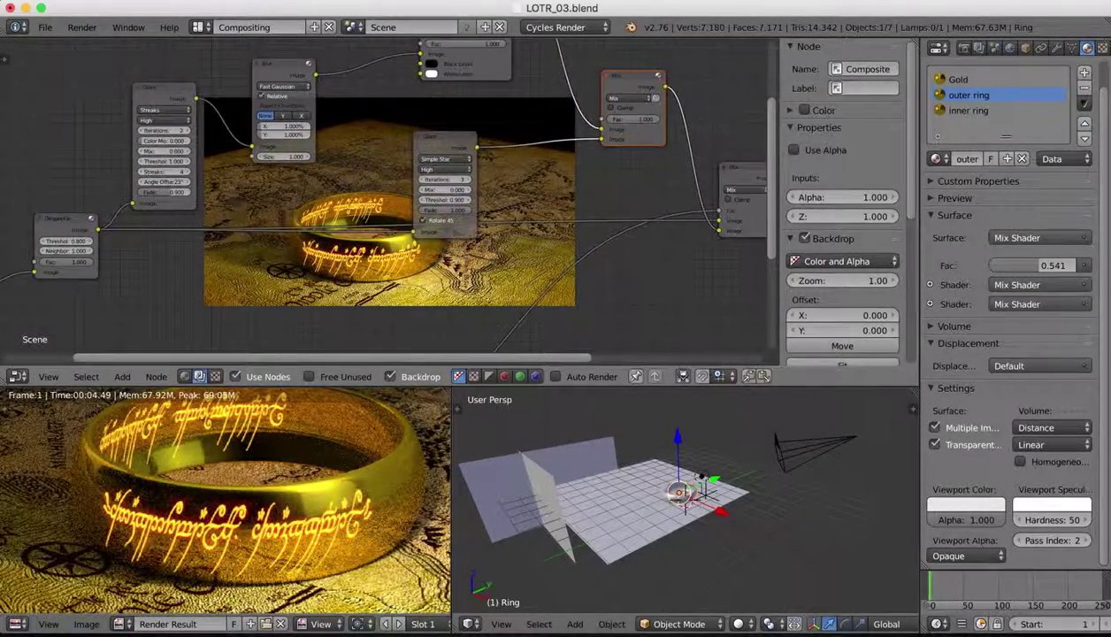
scroll(149, 131, "left", 1)
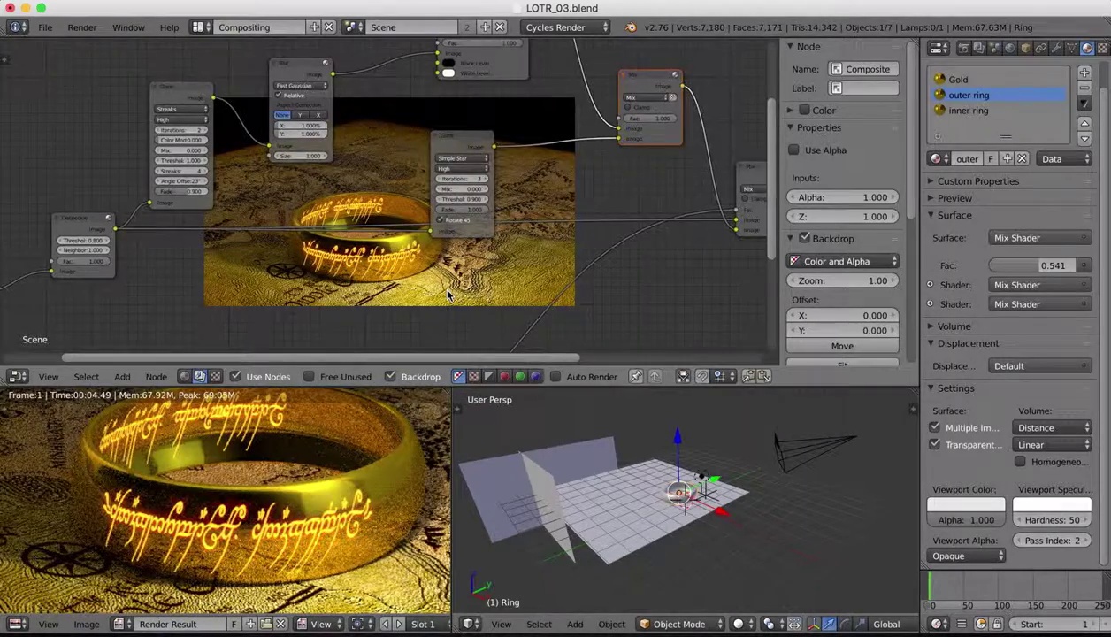
scroll(447, 294, "down", 10)
scroll(447, 294, "left", 5)
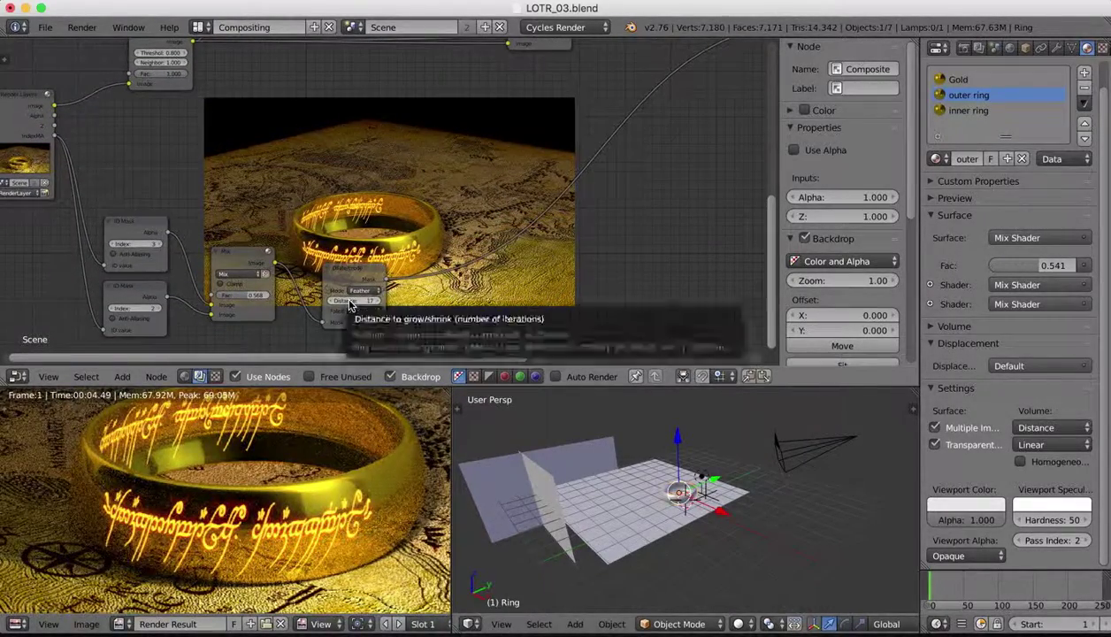
left_click_drag(349, 301, 371, 301)
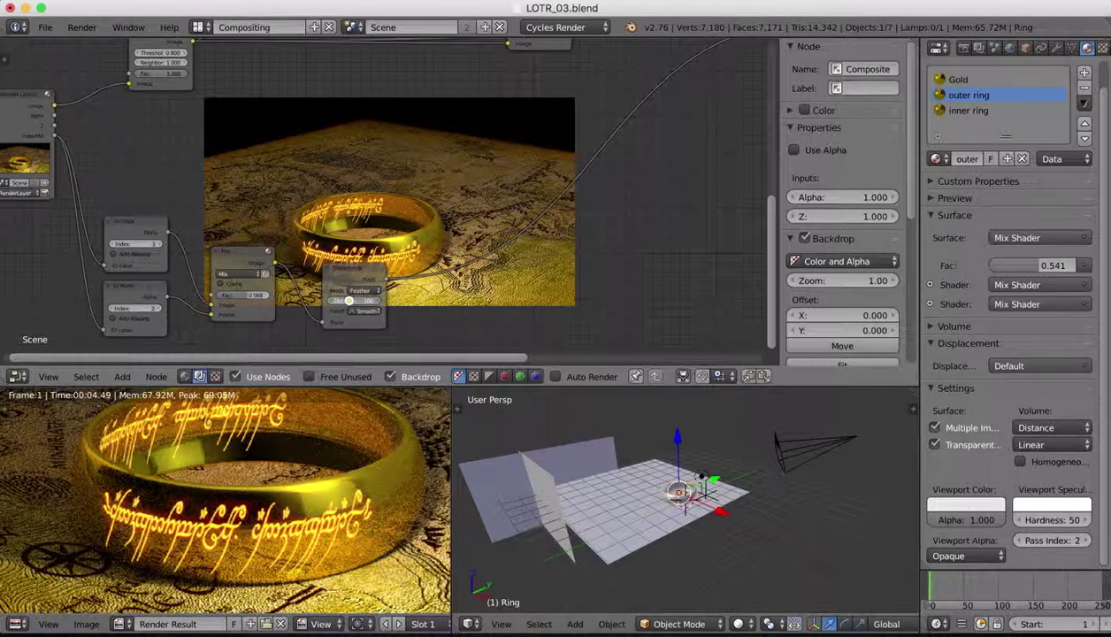
left_click_drag(349, 301, 343, 301)
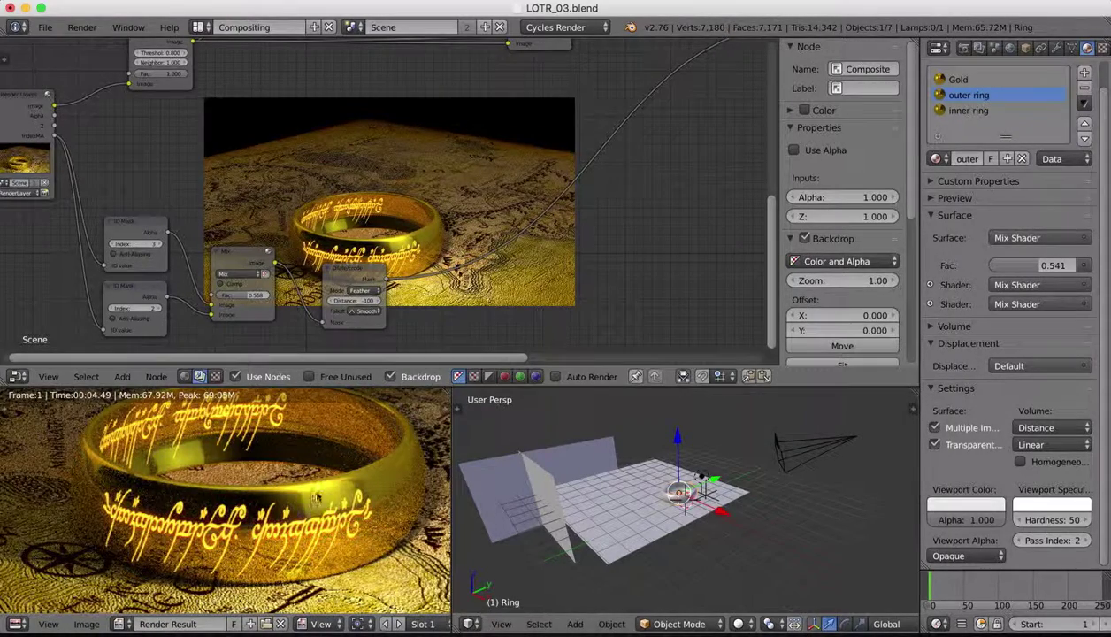
left_click_drag(353, 301, 350, 302)
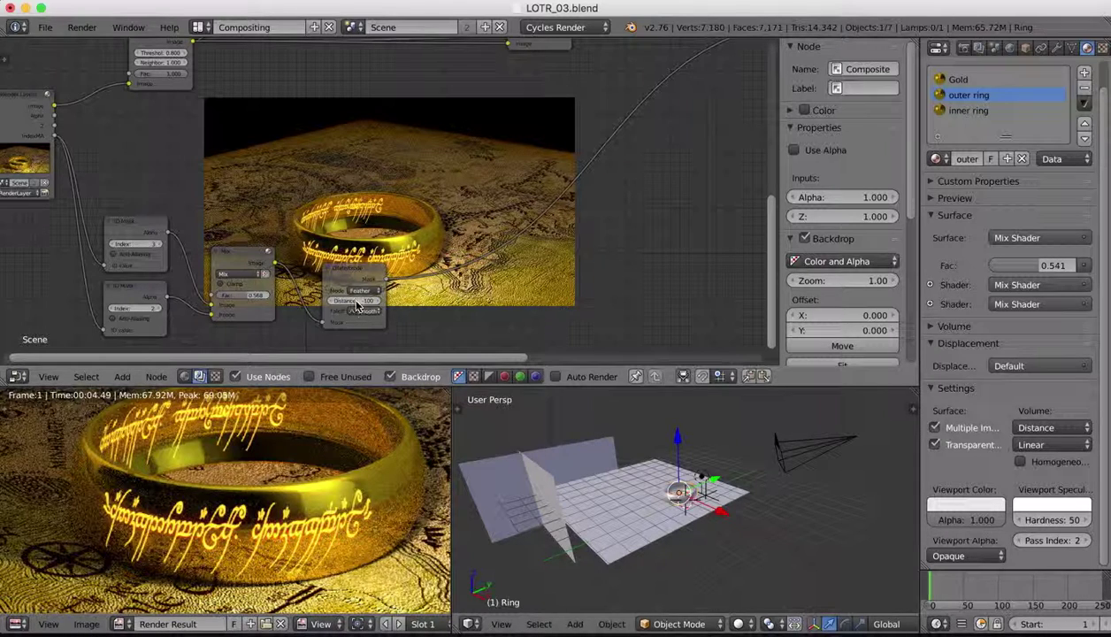
left_click_drag(356, 301, 356, 302)
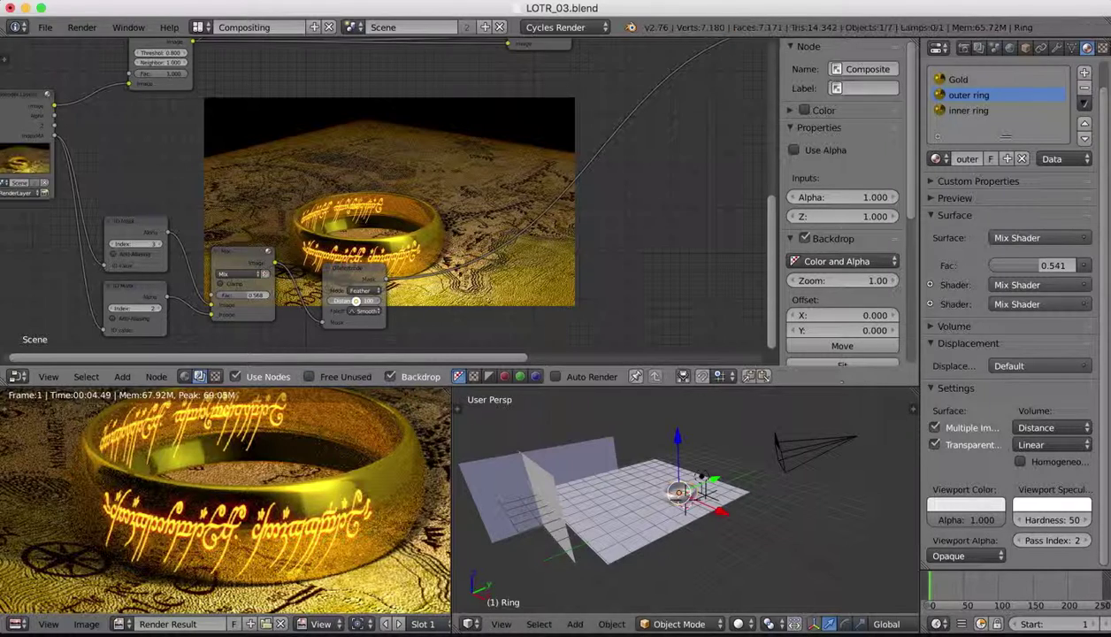
Preview the Dilate/Erode mask in the Viewer and set its feather distance to 61
left_click_drag(356, 301, 370, 300)
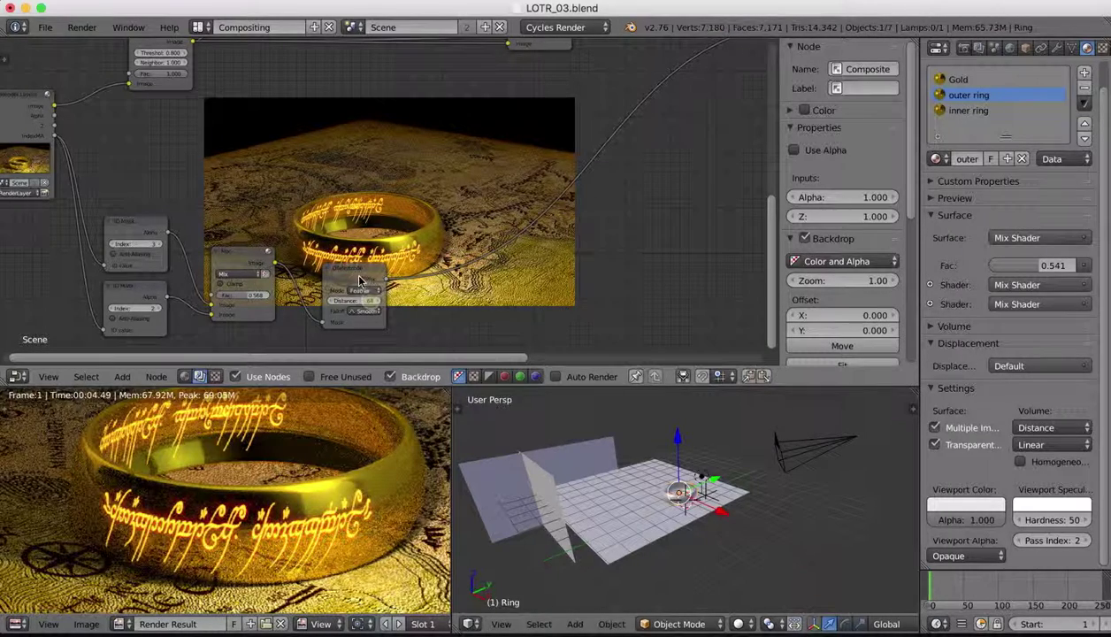
left_click(358, 275, "ctrl+shift")
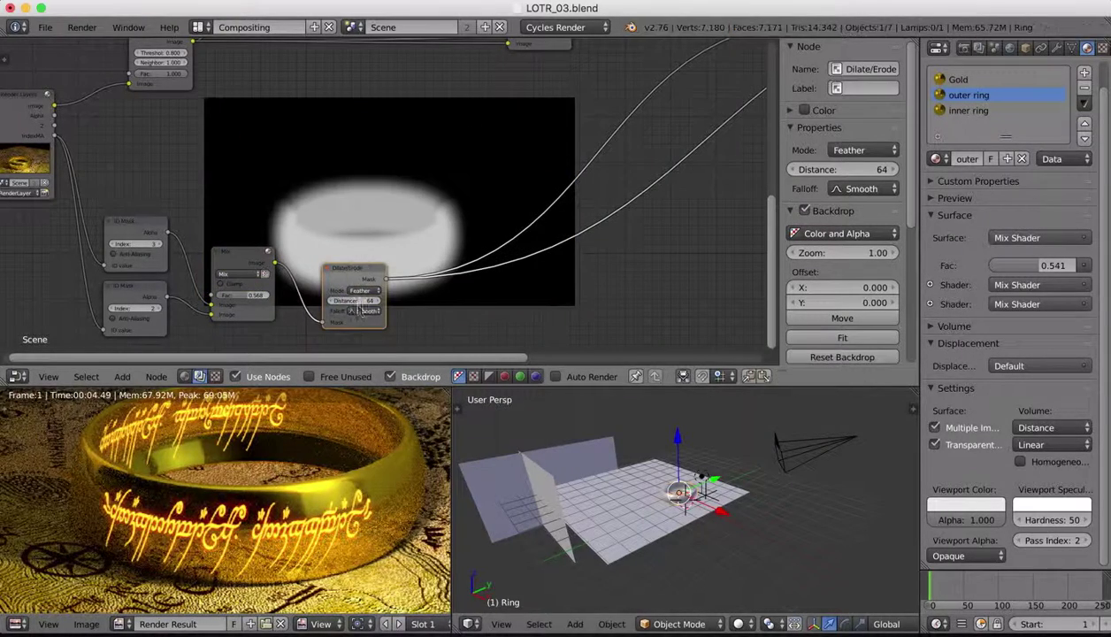
left_click_drag(361, 303, 356, 304)
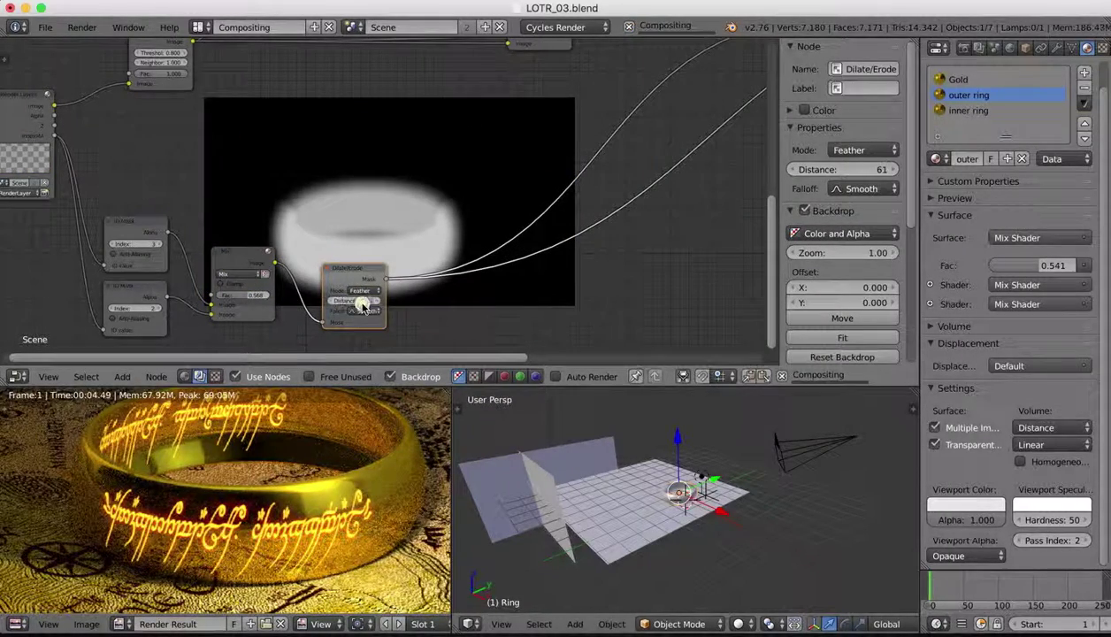
Route the mask Mix node's output back to the Viewer
scroll(622, 258, "right", 5)
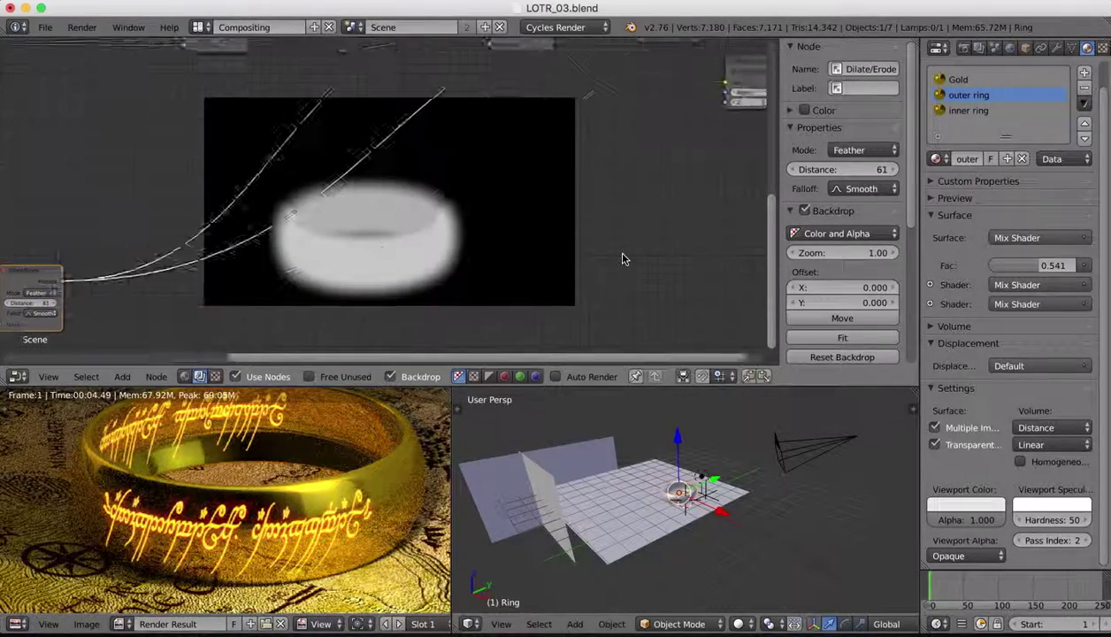
scroll(446, 98, "up", 3, "shift")
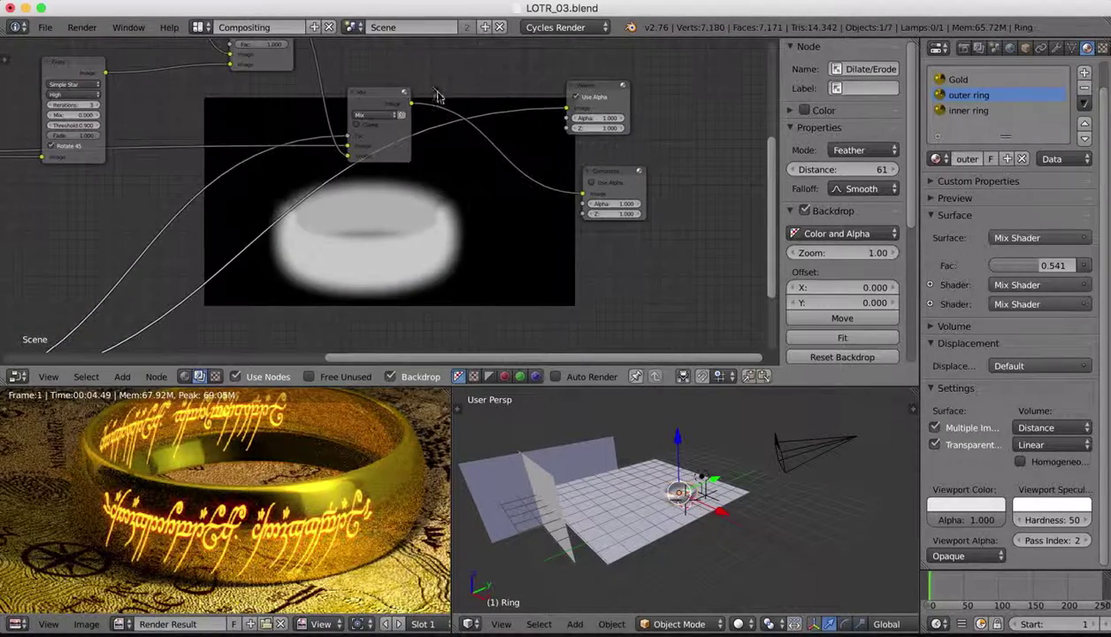
left_click(381, 96, "ctrl+shift")
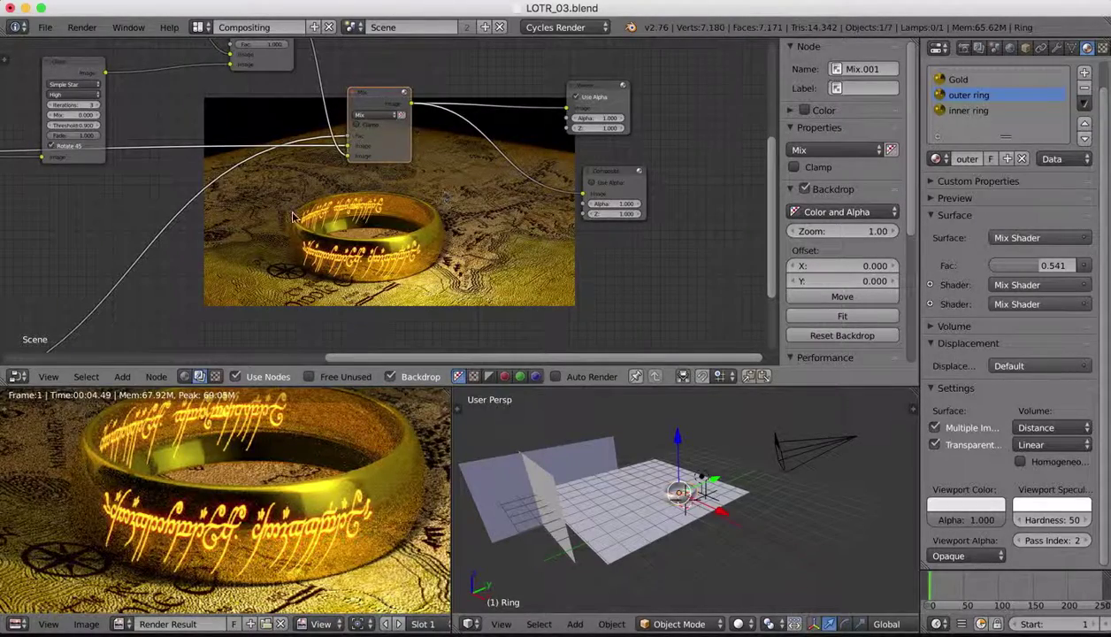
Move the Simple Star Glare node up and the mask Mix node slightly down to space out the node layout
scroll(353, 165, "left", 5)
scroll(353, 165, "up", 3)
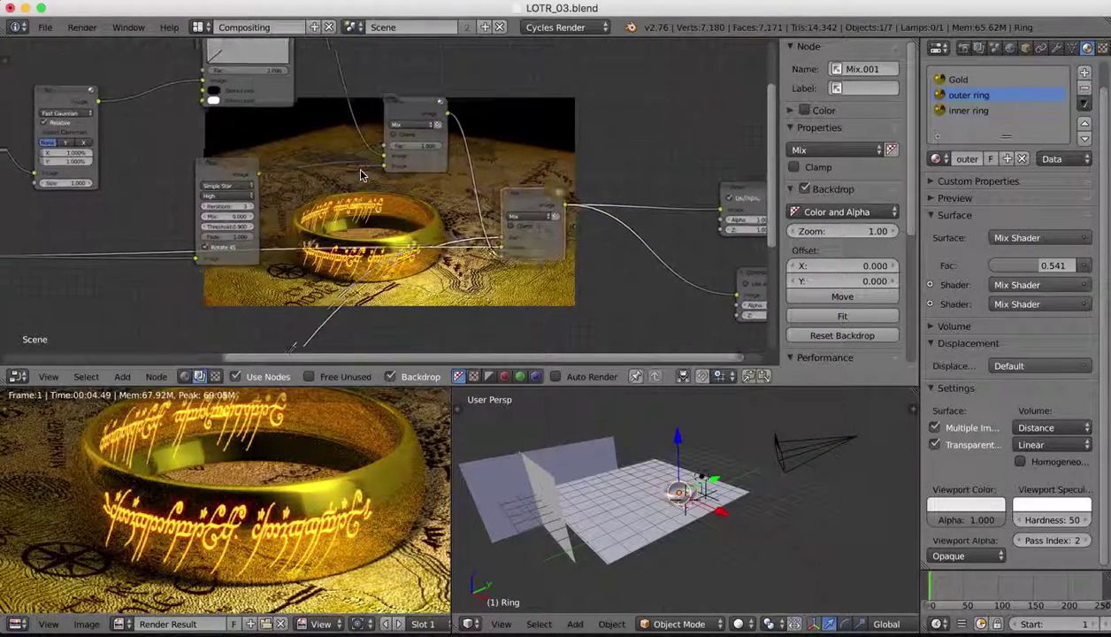
scroll(360, 174, "left", 2)
scroll(425, 168, "left", 3)
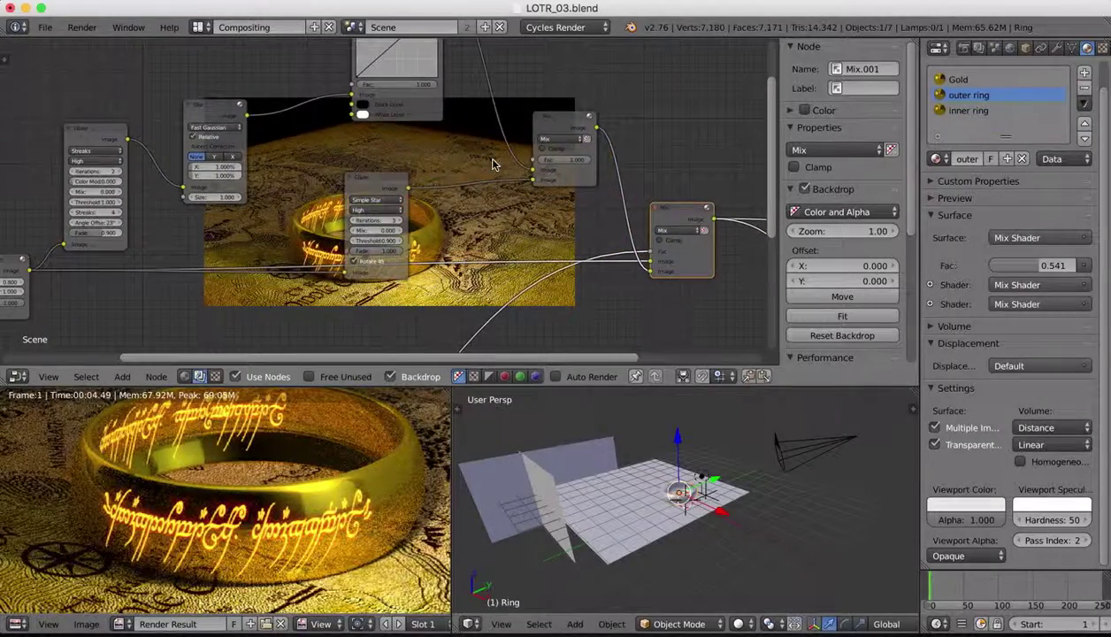
left_click_drag(378, 188, 381, 155)
left_click(672, 212)
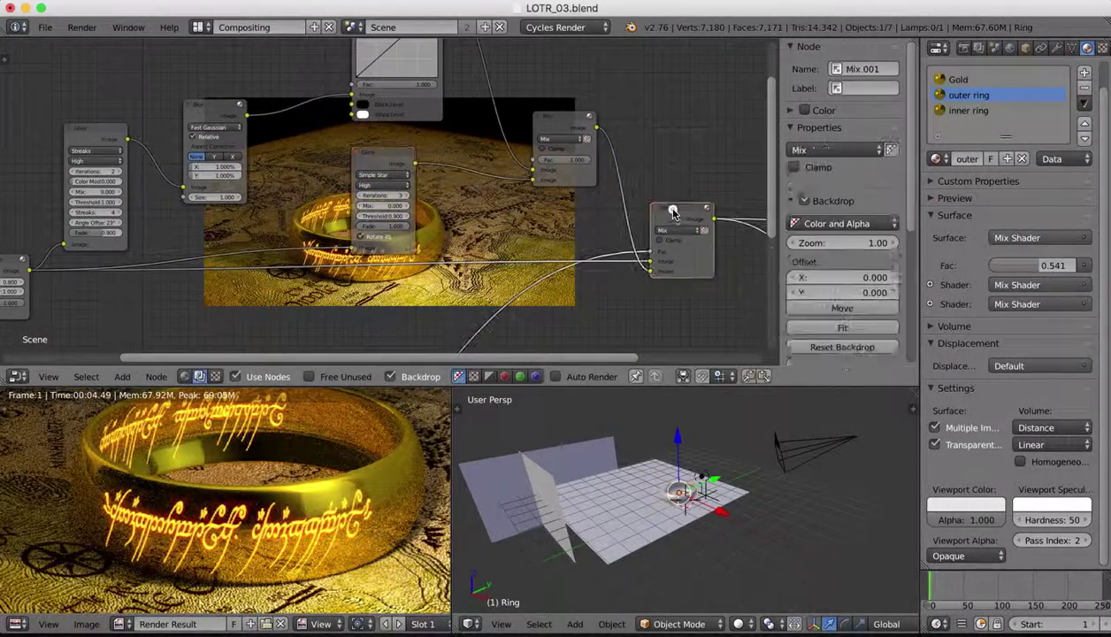
left_click_drag(672, 212, 678, 228)
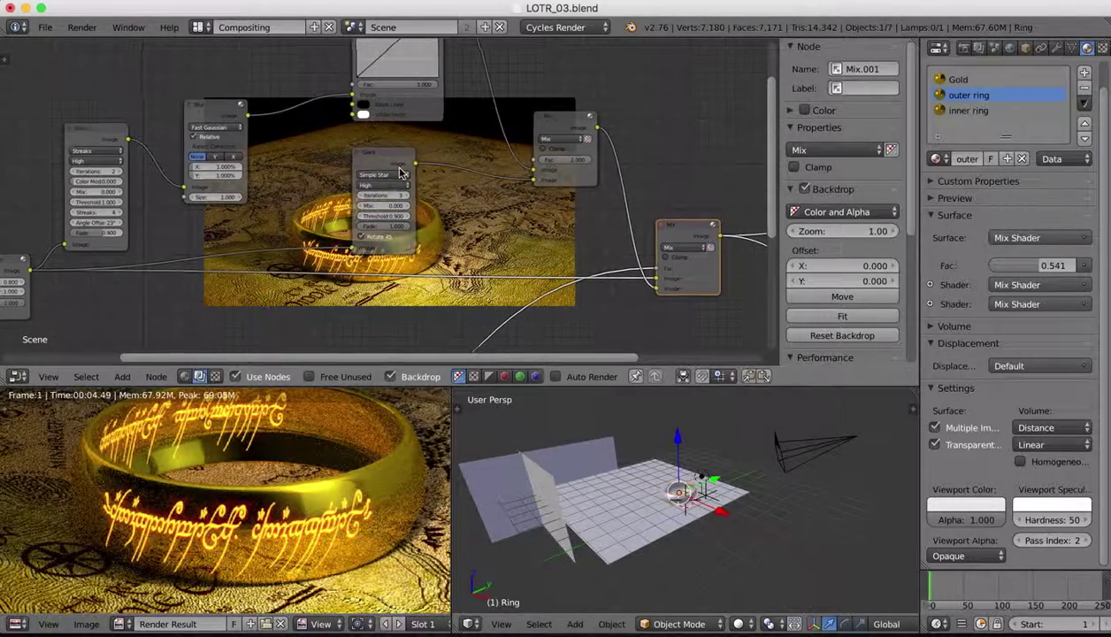
Bend the RGB Curves into an S-curve with its upper point at about X 0.73, Y 0.86, and set the glare Mix factor to 0.586
scroll(400, 173, "left", 3)
scroll(400, 172, "up", 4)
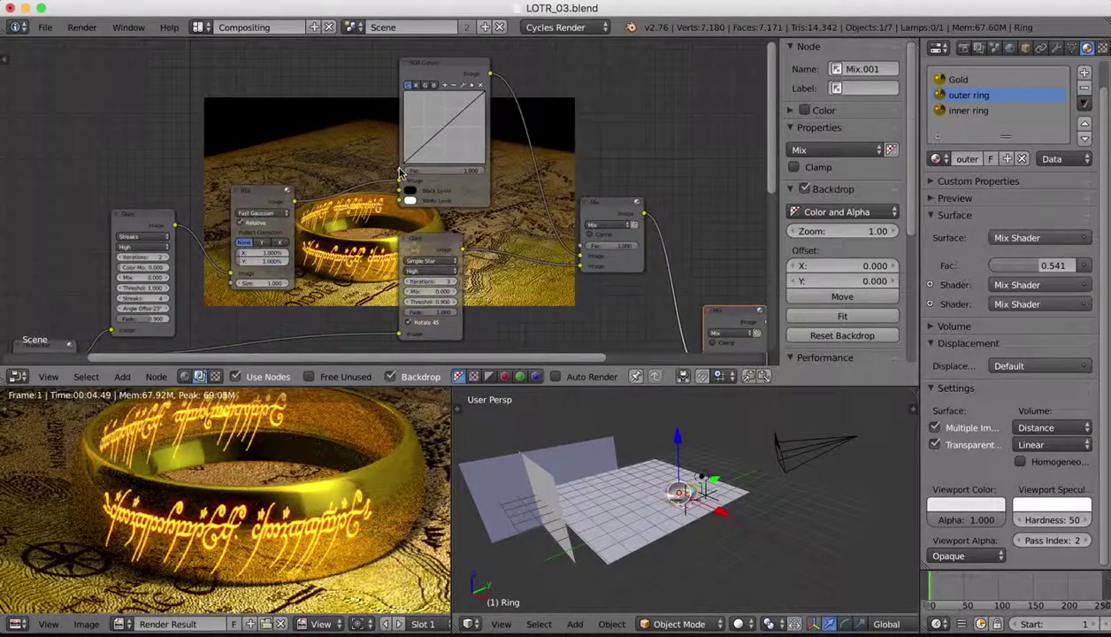
left_click_drag(436, 134, 445, 111)
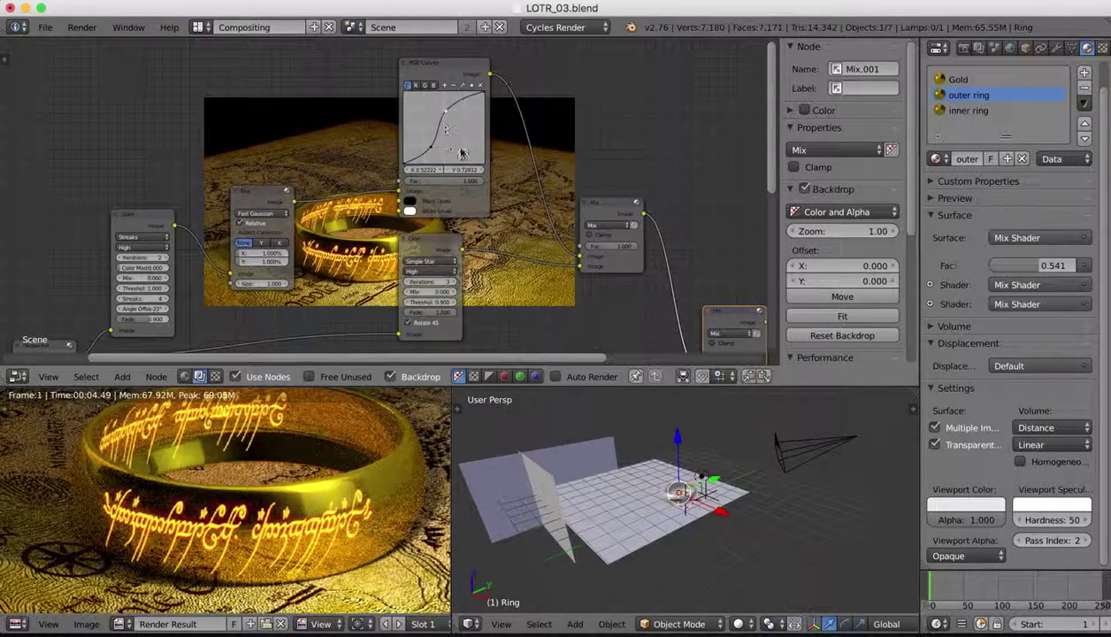
scroll(470, 137, "left", 2)
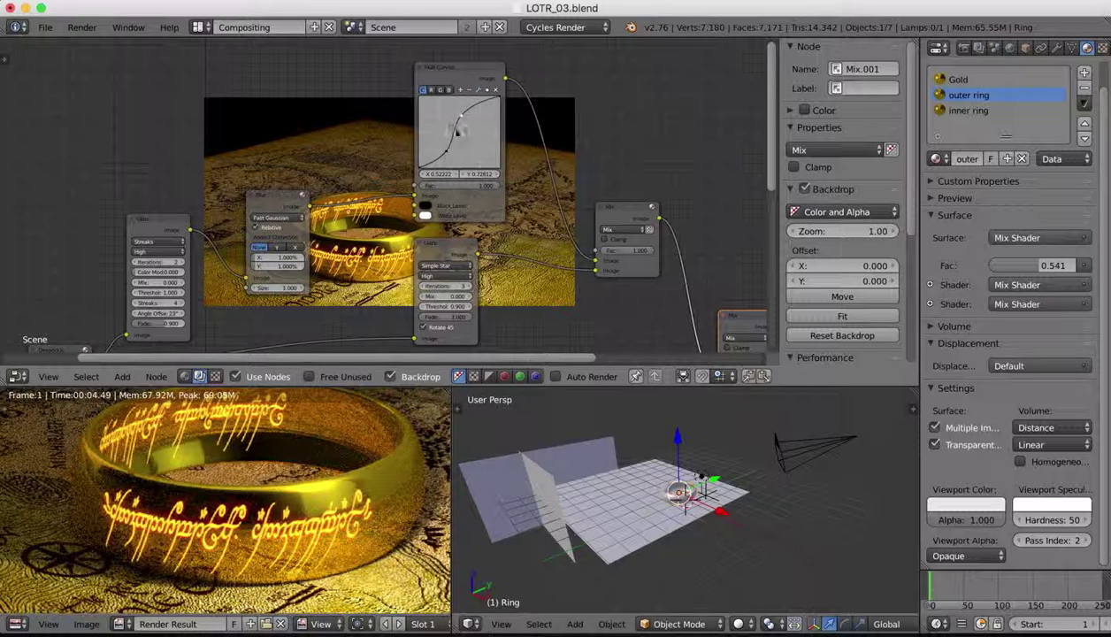
left_click_drag(463, 116, 478, 105)
left_click_drag(651, 250, 633, 250)
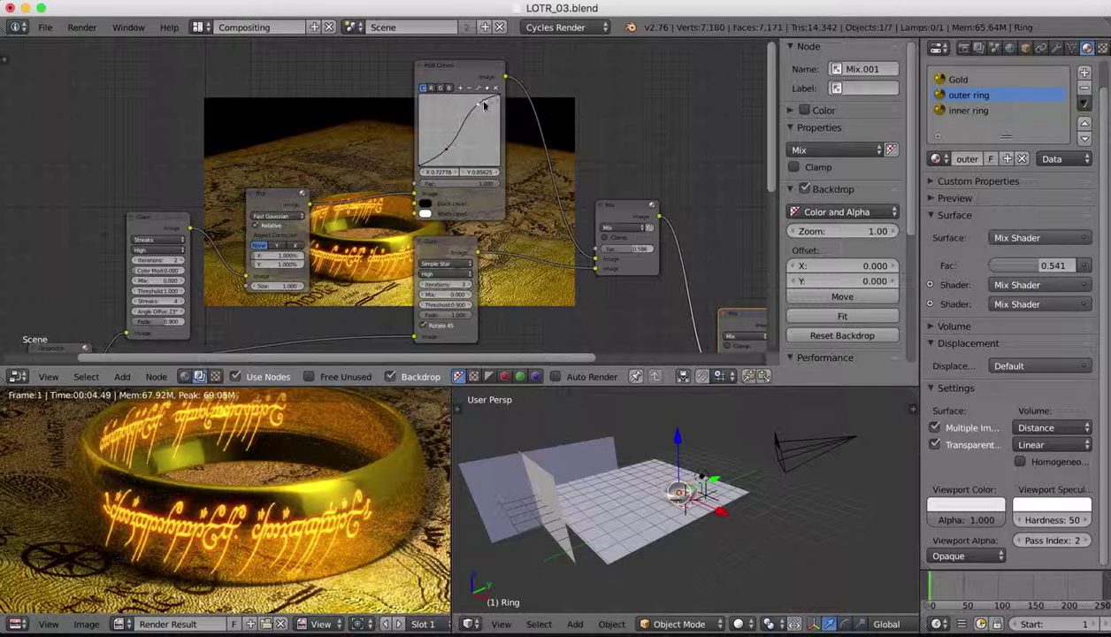
Reshape the RGB curve with points at about X 0.63, Y 0.86 and X 0.50, Y 0.56
left_click_drag(477, 105, 441, 118)
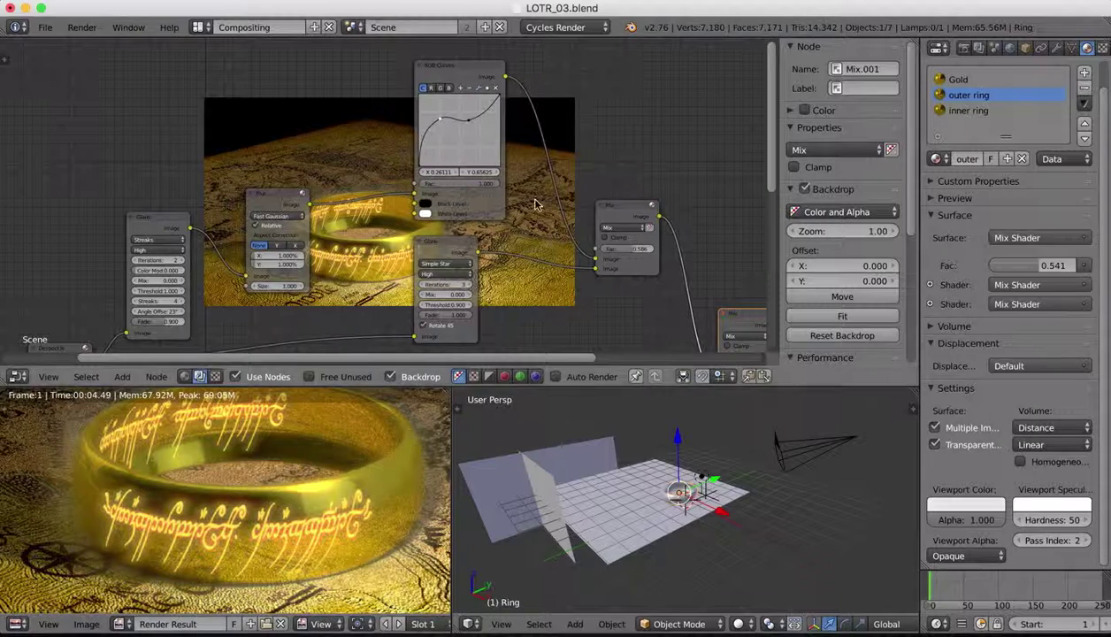
left_click_drag(440, 120, 442, 124)
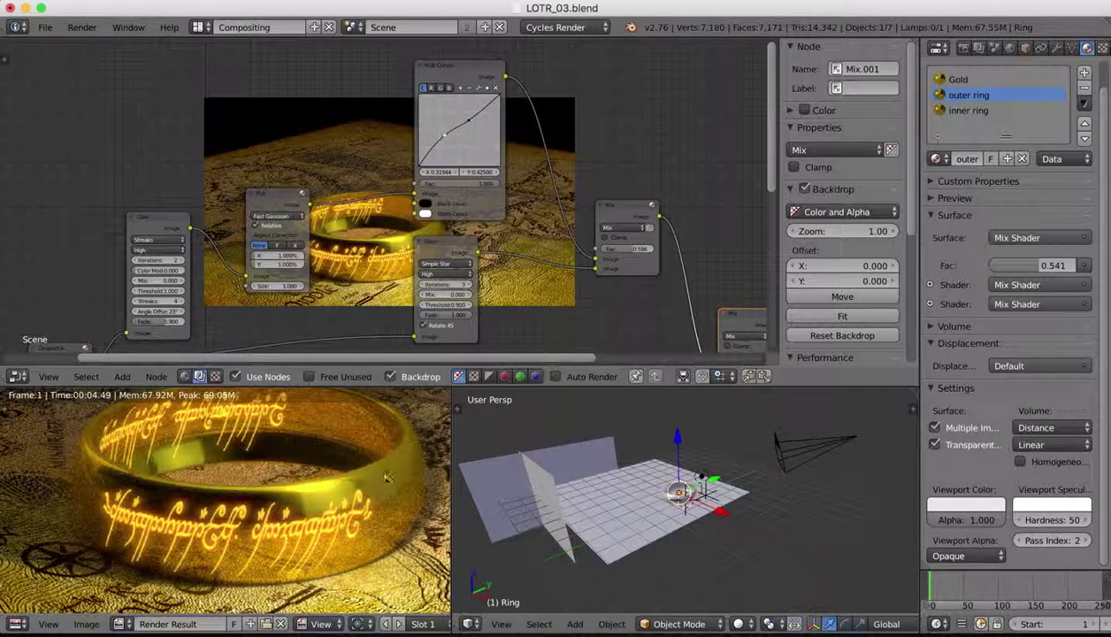
left_click_drag(467, 126, 467, 117)
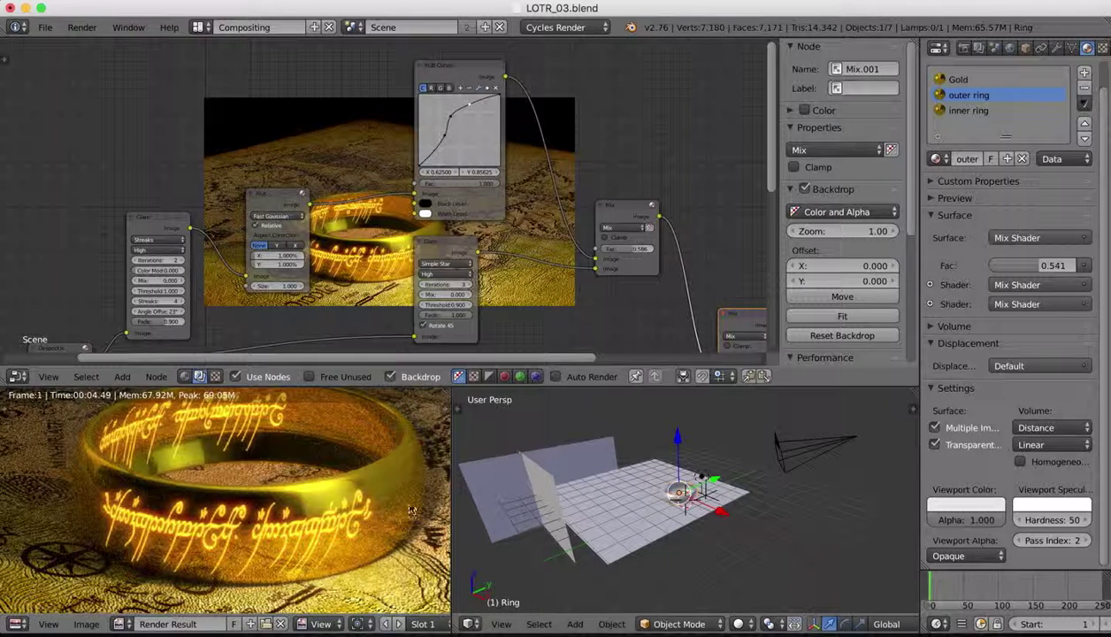
left_click(445, 138)
left_click_drag(445, 137, 453, 120)
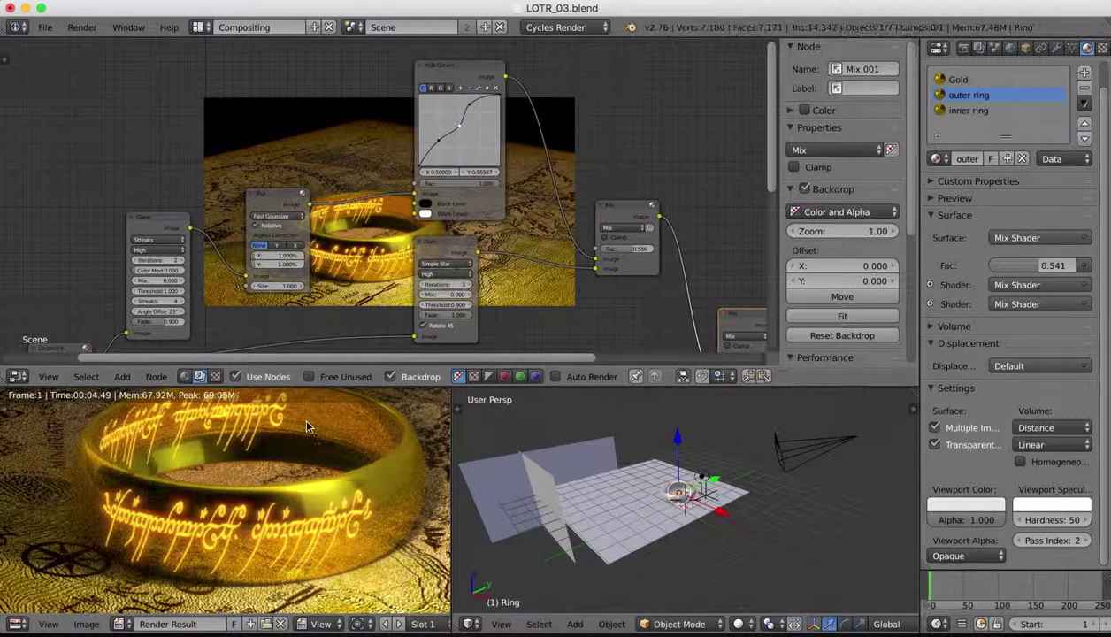
Set the glare Mix factor to 0.923 and move the RGB curve's lowest point to about X 0.18, Y 0.37
left_click_drag(624, 250, 634, 251)
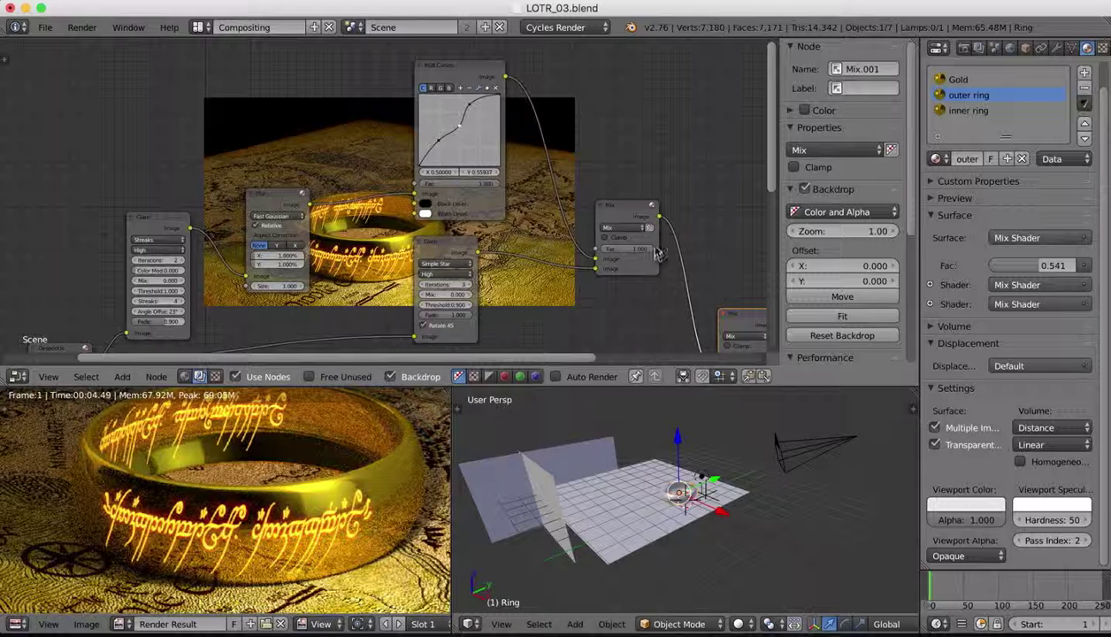
left_click_drag(651, 255, 649, 252)
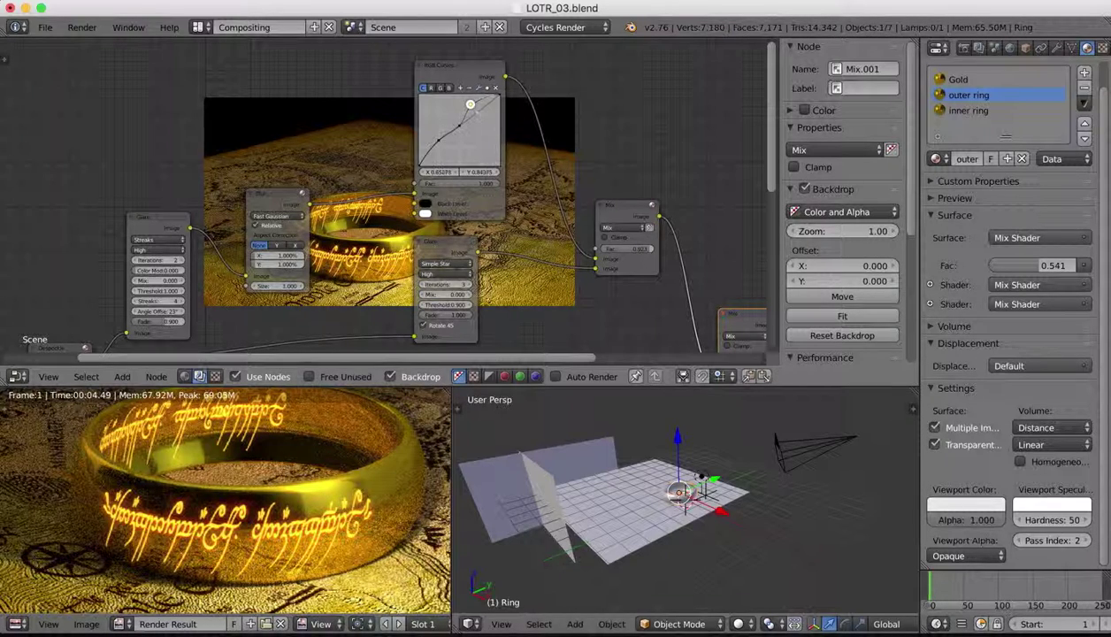
left_click_drag(470, 104, 472, 108)
left_click_drag(457, 127, 437, 141)
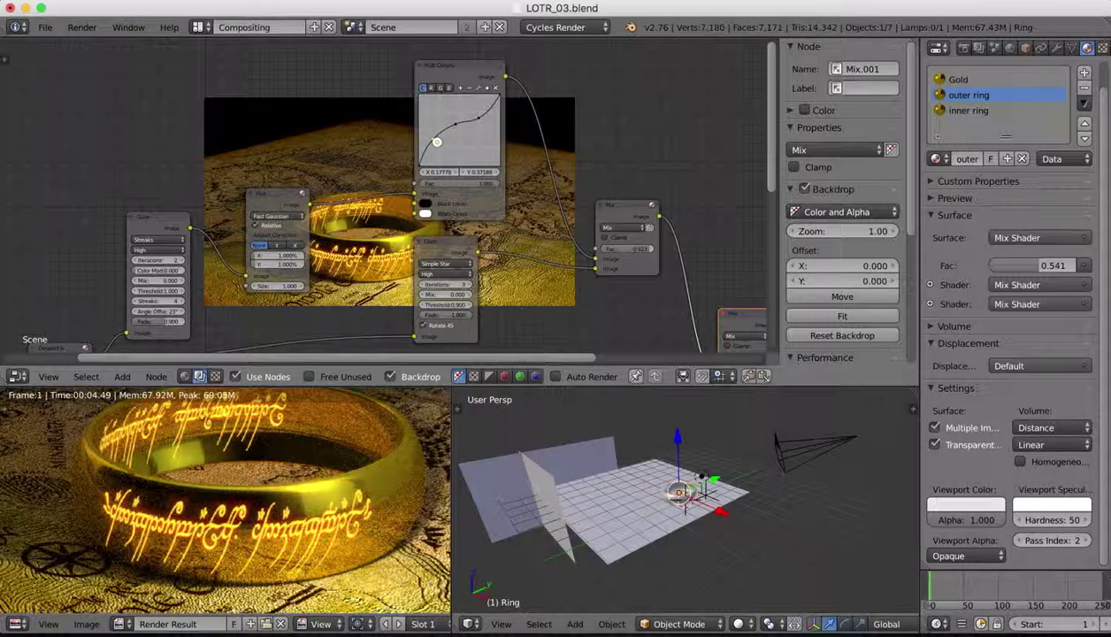
Try different Mix values on the Simple Star Glare node to compare their effect on the inscription
middle_click_drag(284, 253, 285, 228)
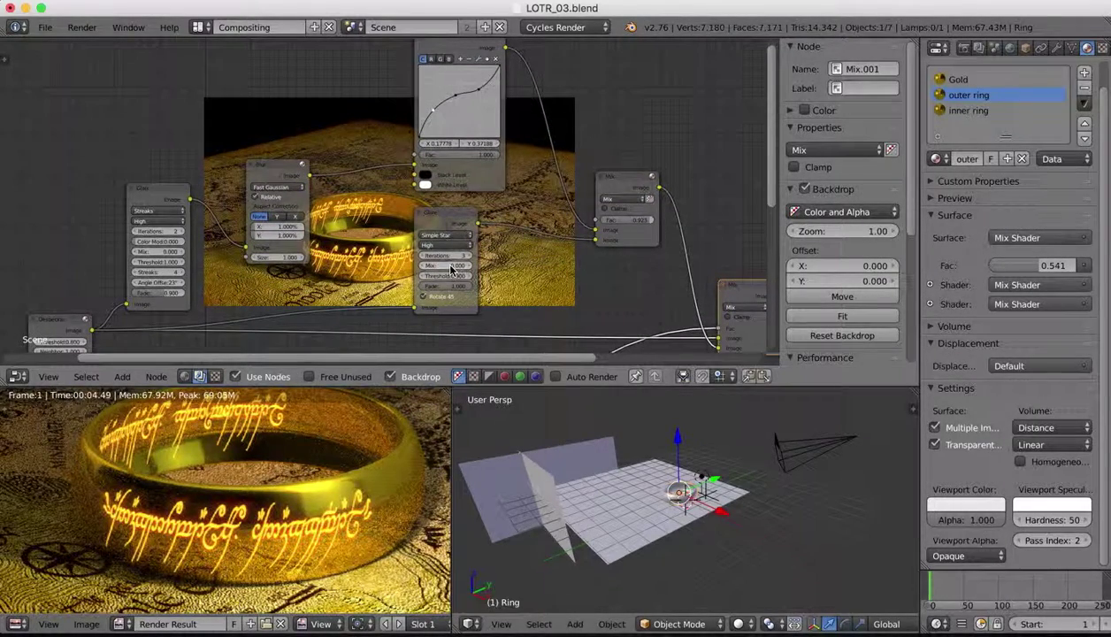
left_click_drag(452, 268, 447, 265)
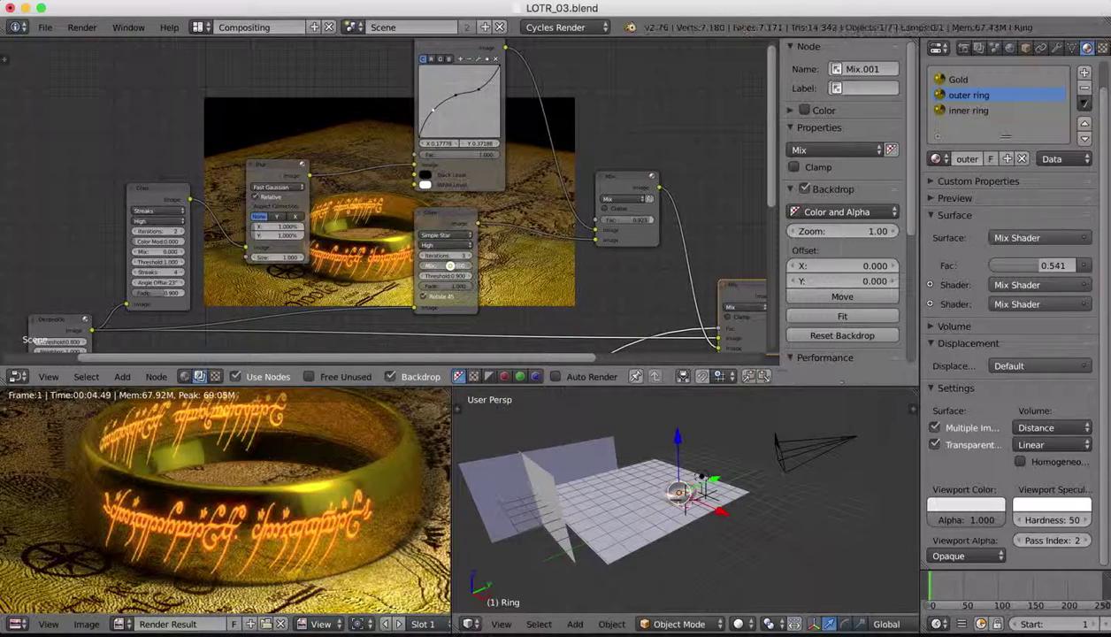
left_click(450, 265)
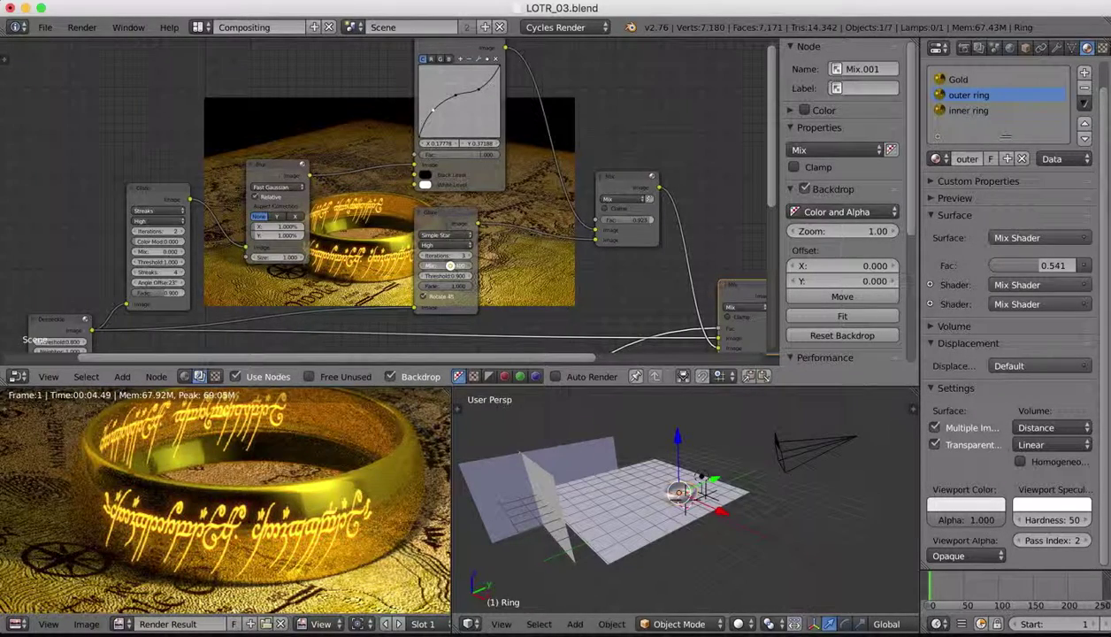
left_click(450, 265)
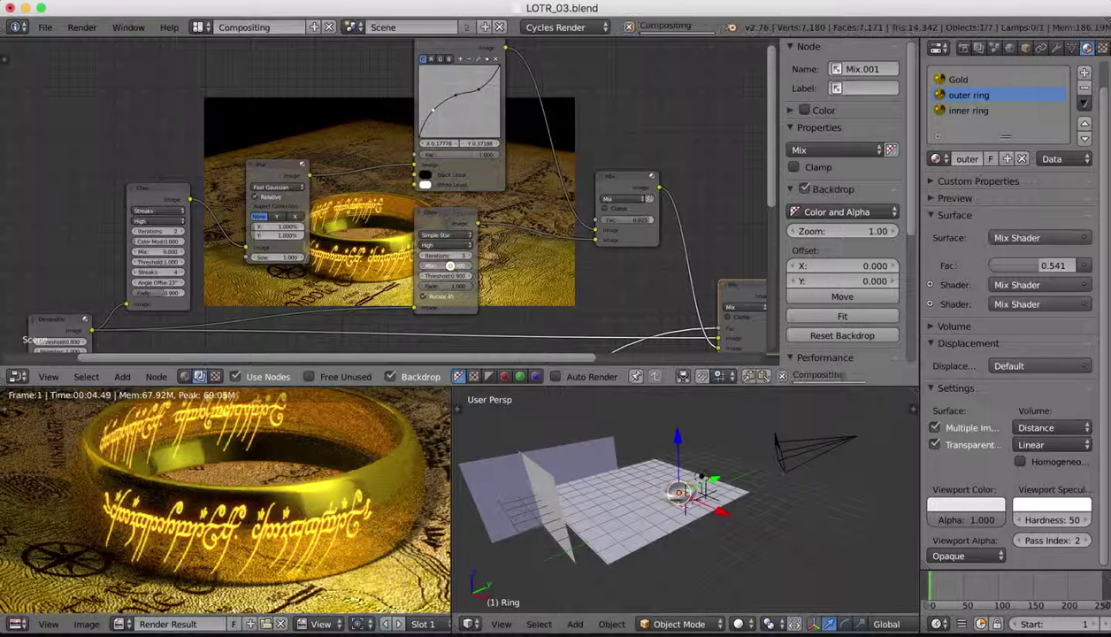
left_click(450, 265)
Raise the Simple Star glare's Mix in increments to 0.500 and on to 1.000
left_click(470, 267)
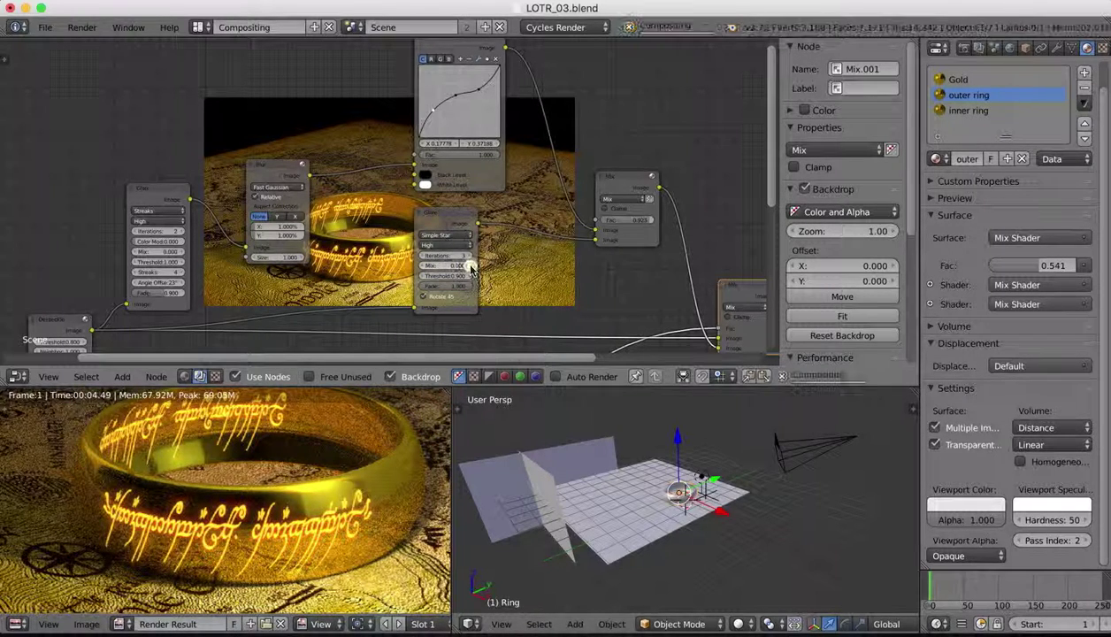
left_click(469, 267)
left_click(469, 267)
left_click(470, 267)
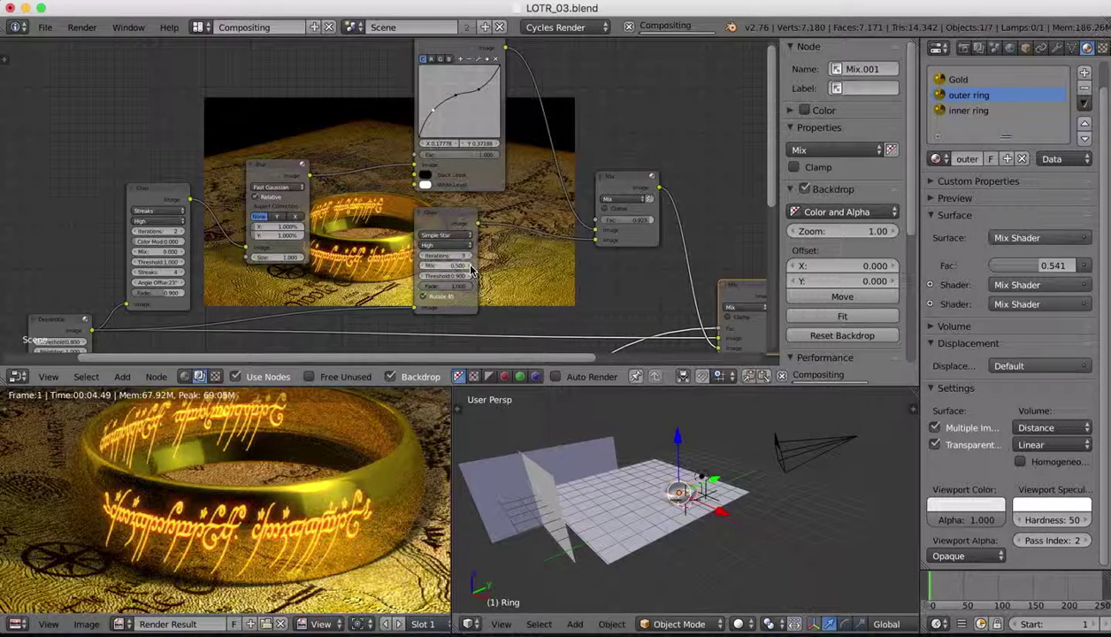
left_click(453, 265)
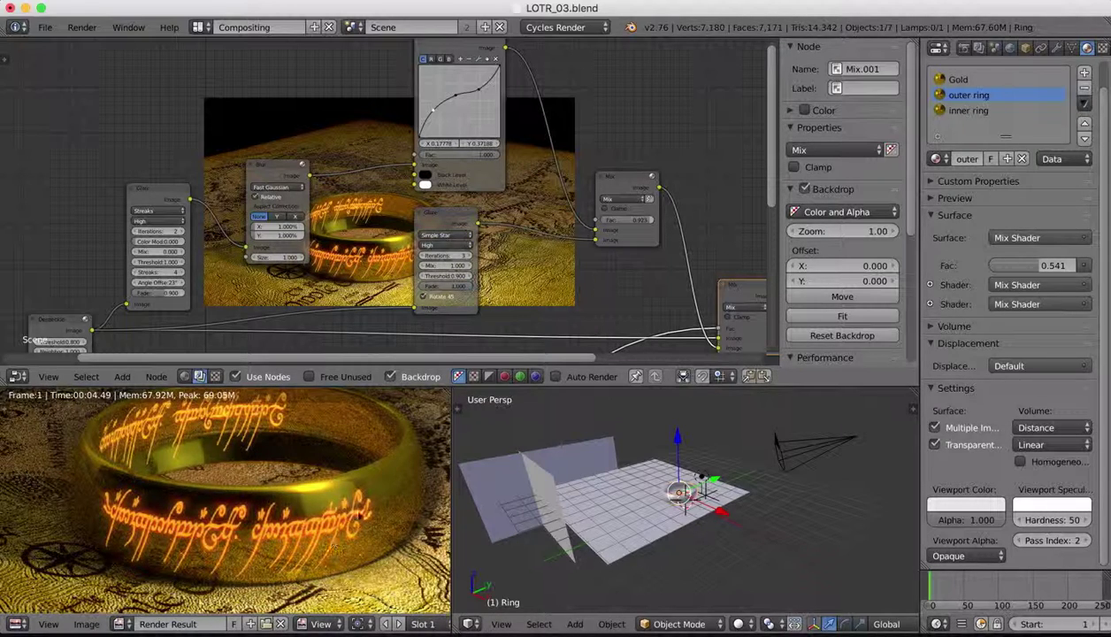
Try a Mix of 0.4 on the Simple Star glare, and settle on 0.2
left_click(457, 267)
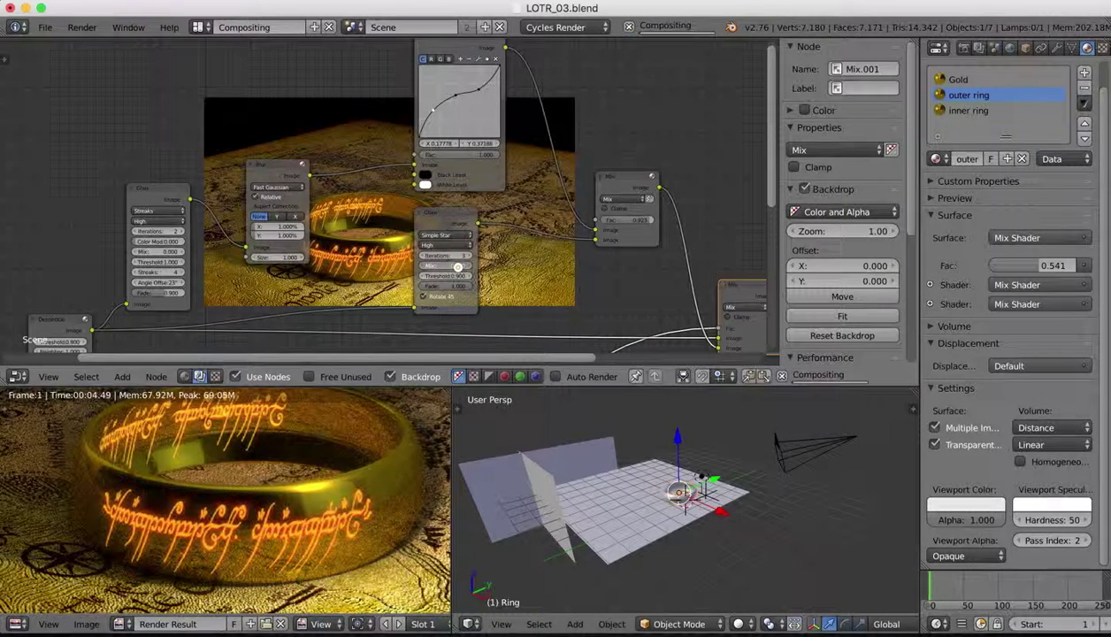
left_click(458, 267)
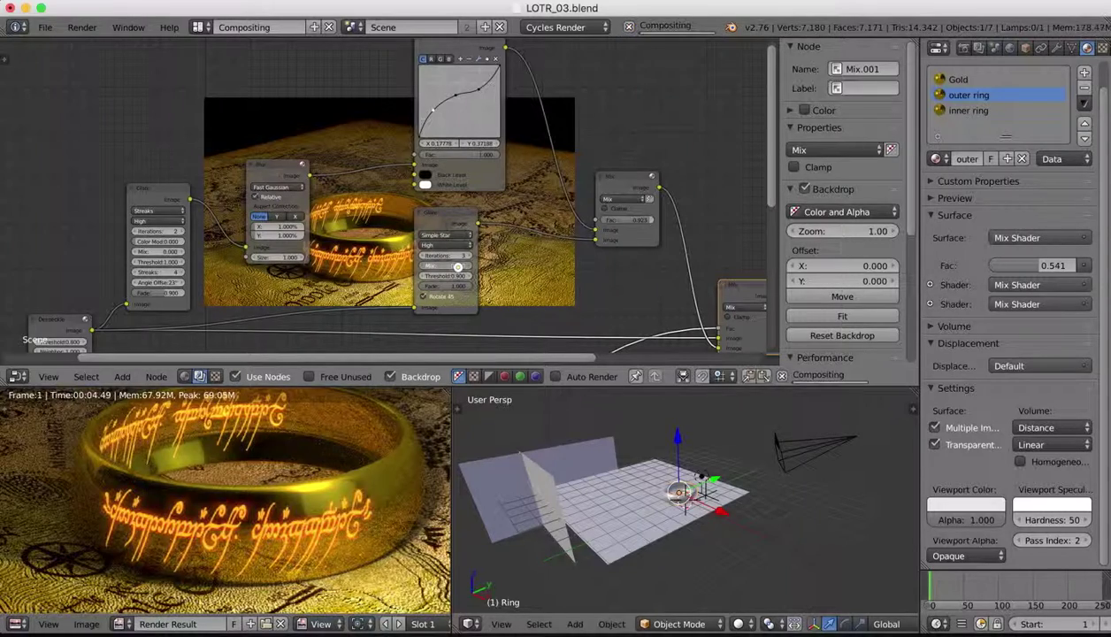
type("0.4")
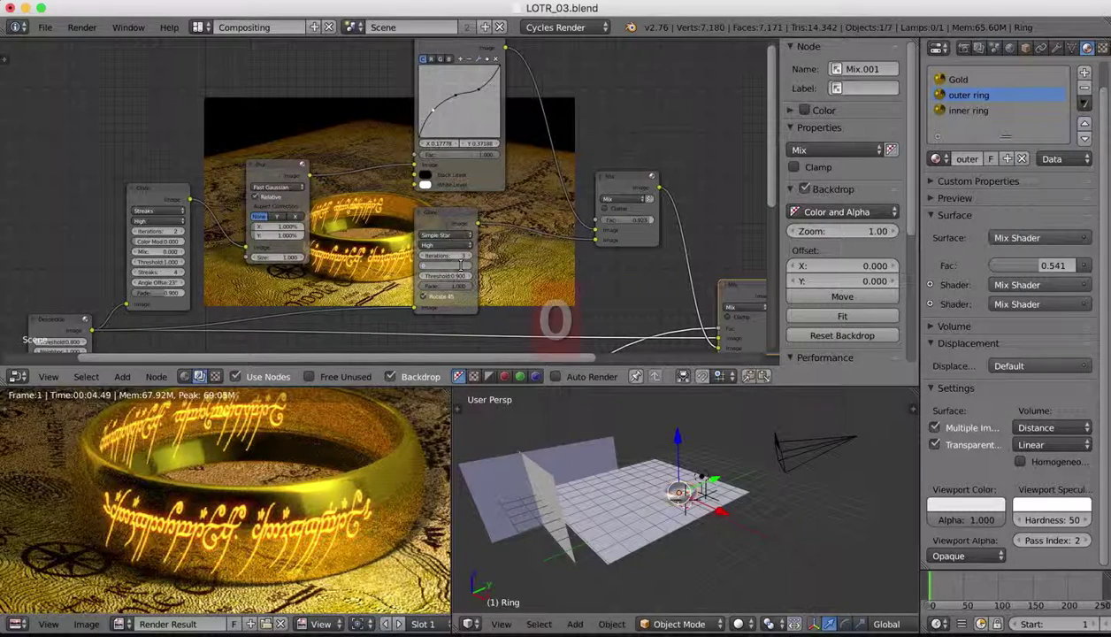
key("Return")
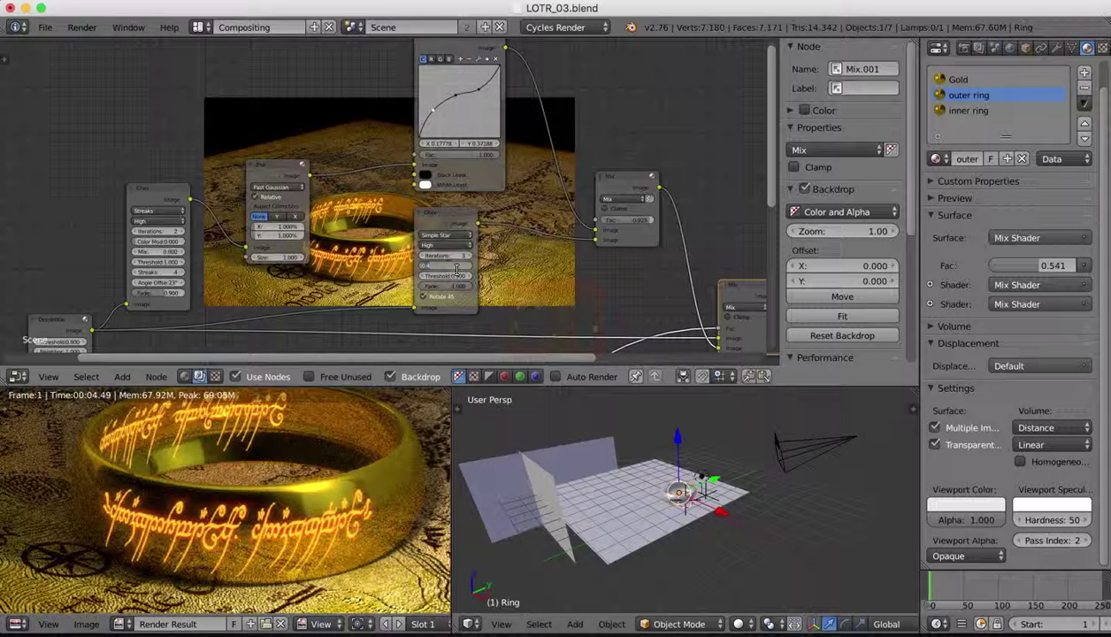
left_click(457, 266)
type("0.2")
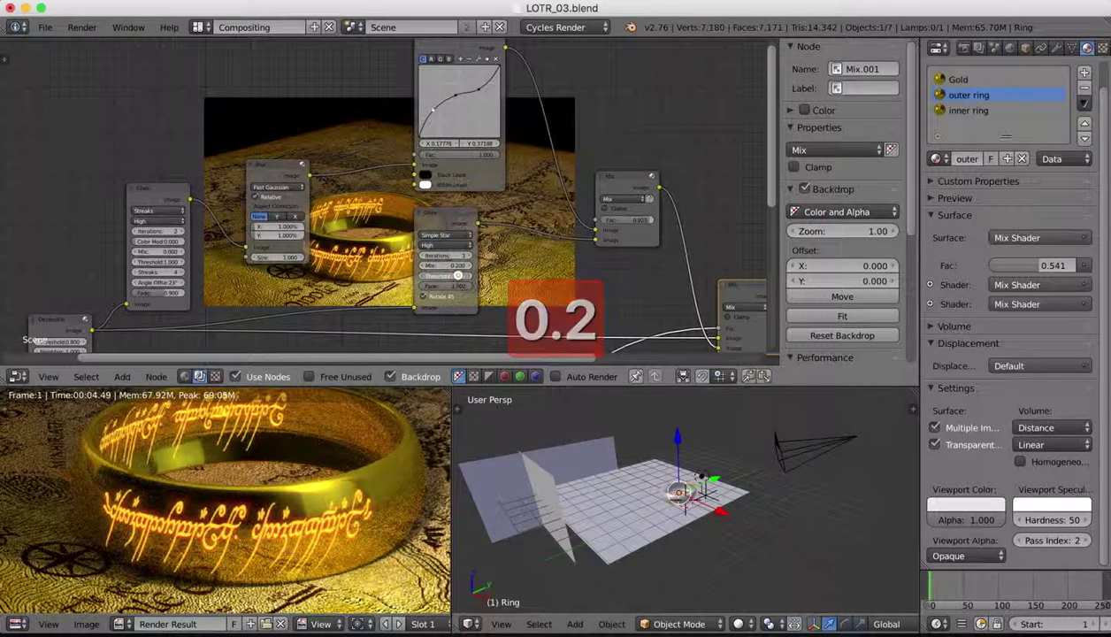
key("Return")
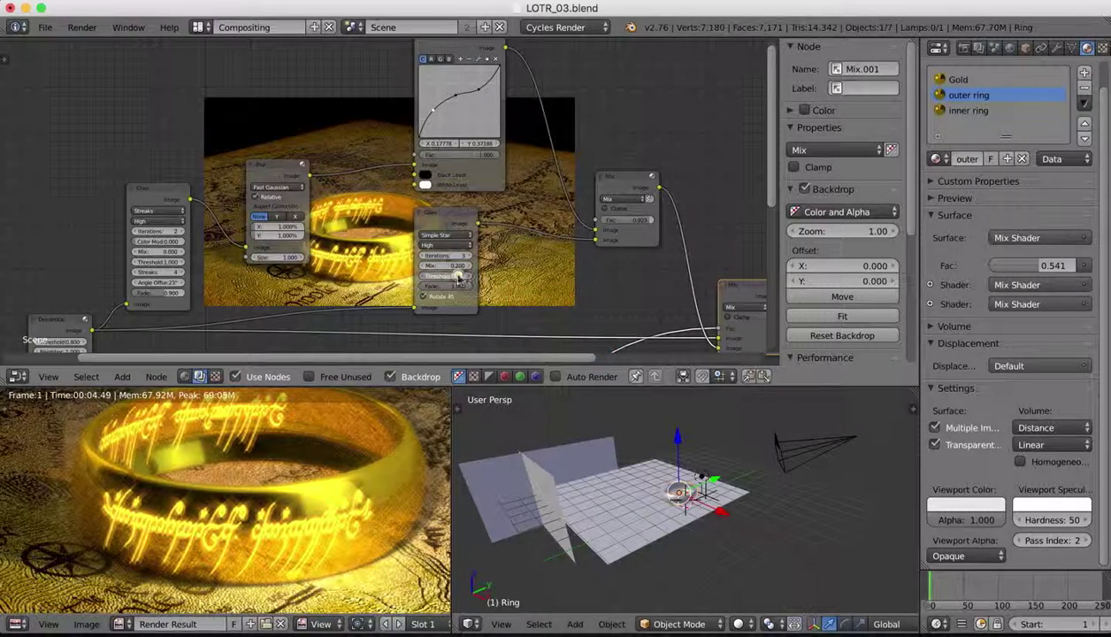
Raise the Simple Star glare's Threshold in increments of 0.1 to 0.600
left_click(470, 276)
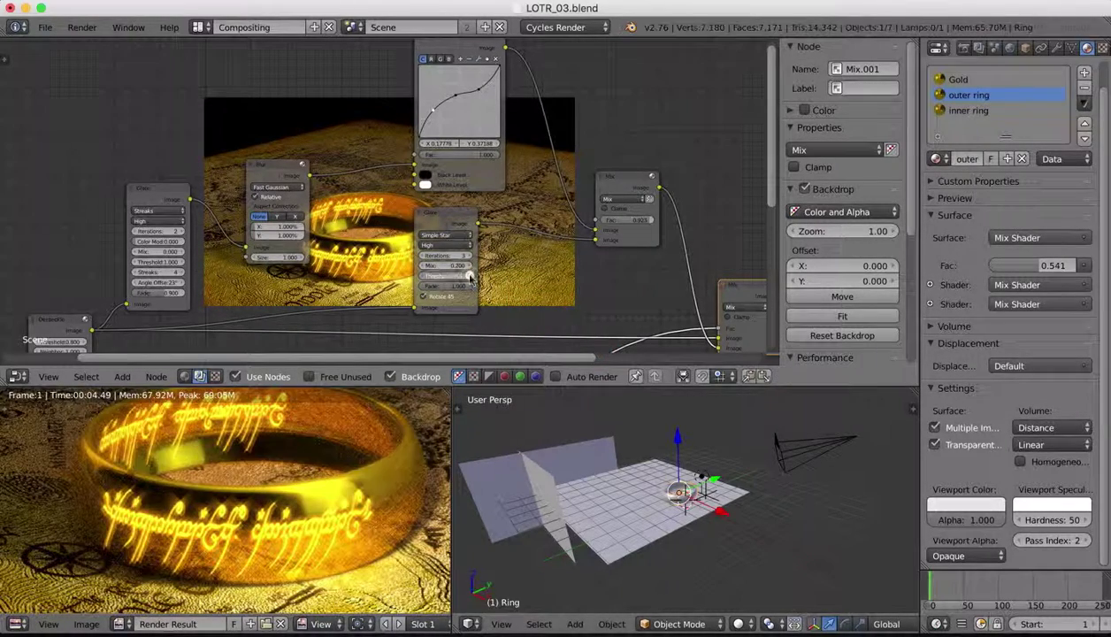
left_click(470, 276)
left_click(471, 279)
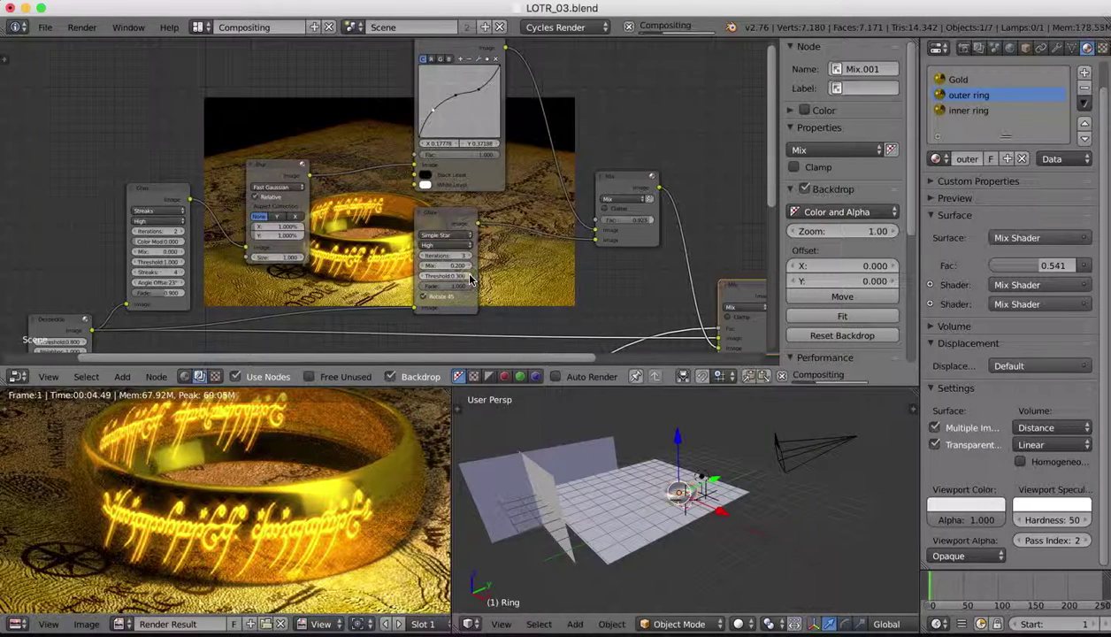
left_click(471, 280)
left_click(472, 279)
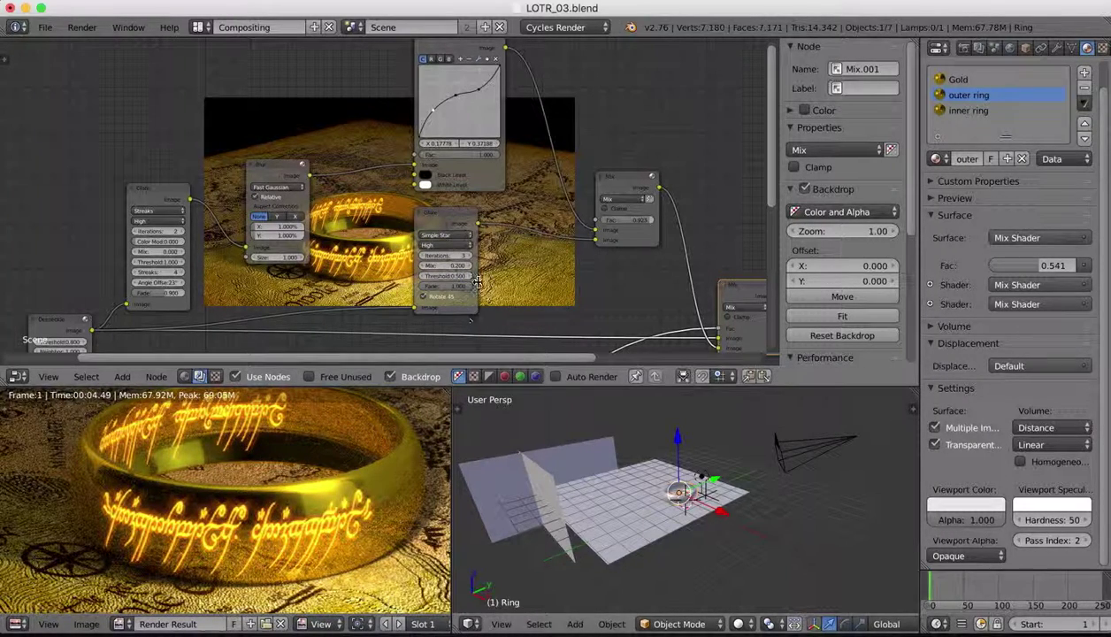
left_click(471, 280)
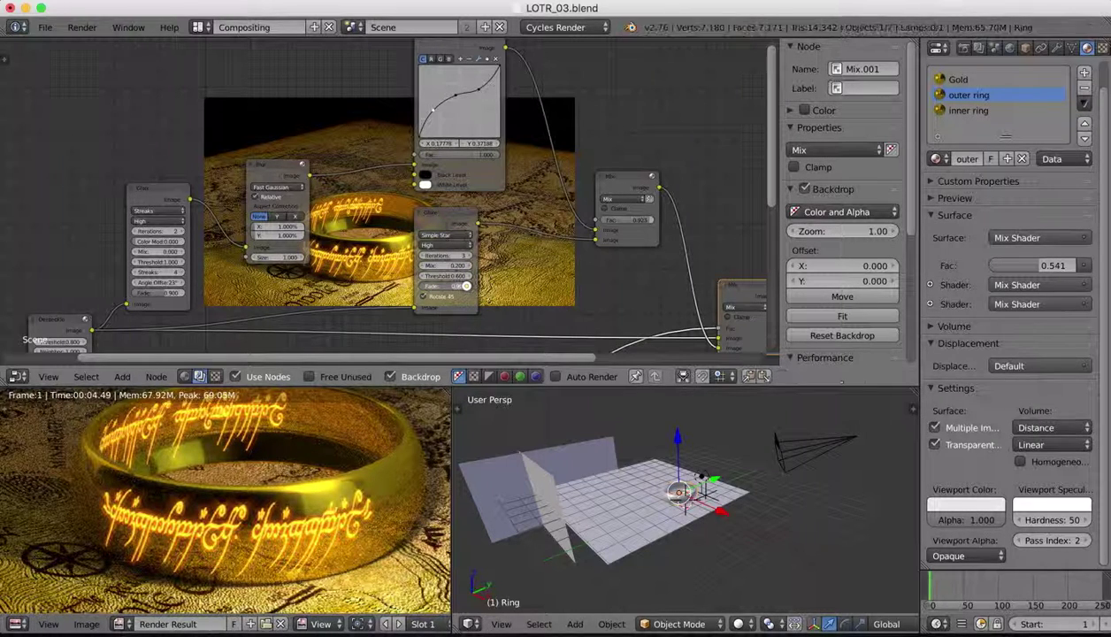
Test the Simple Star glare's Fade, return it to 1.000, and raise the Threshold to 0.800
left_click(466, 285)
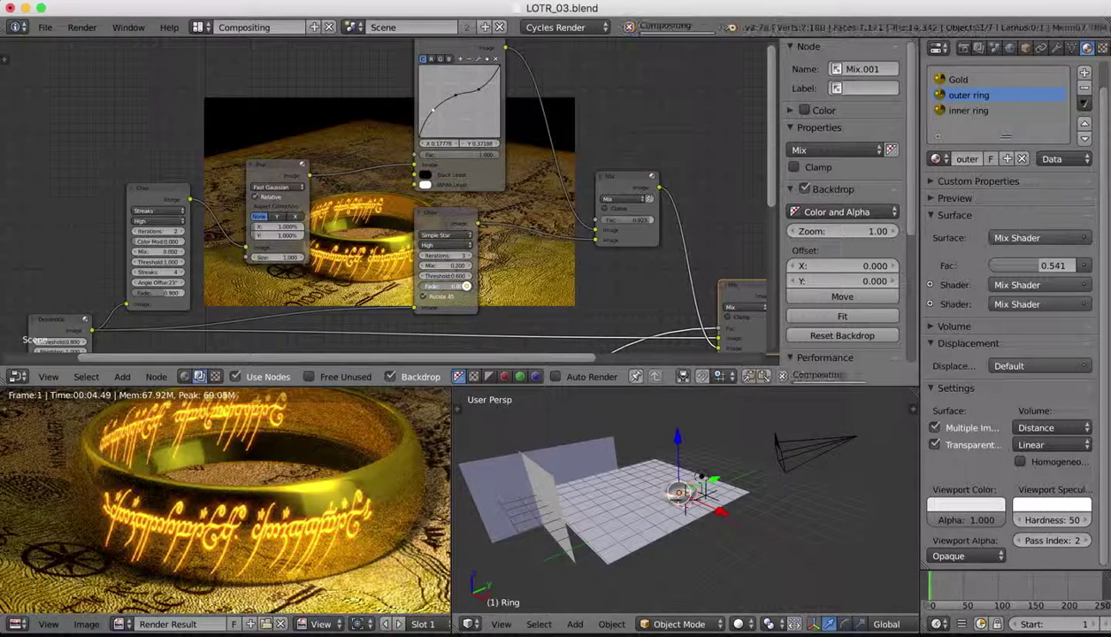
left_click(466, 286)
left_click(469, 277)
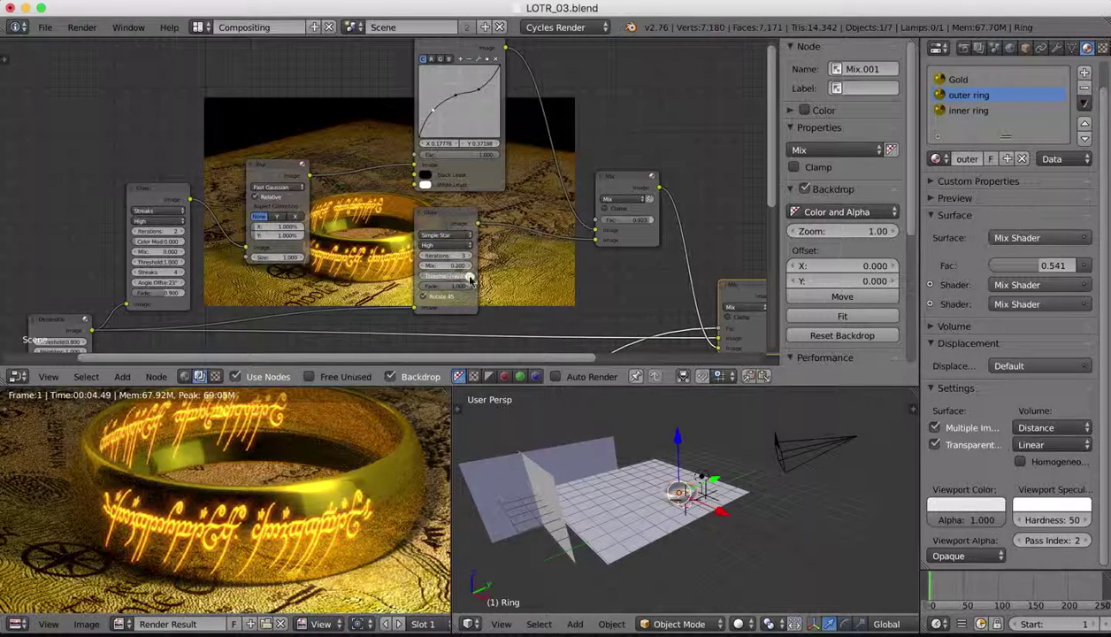
left_click(470, 277)
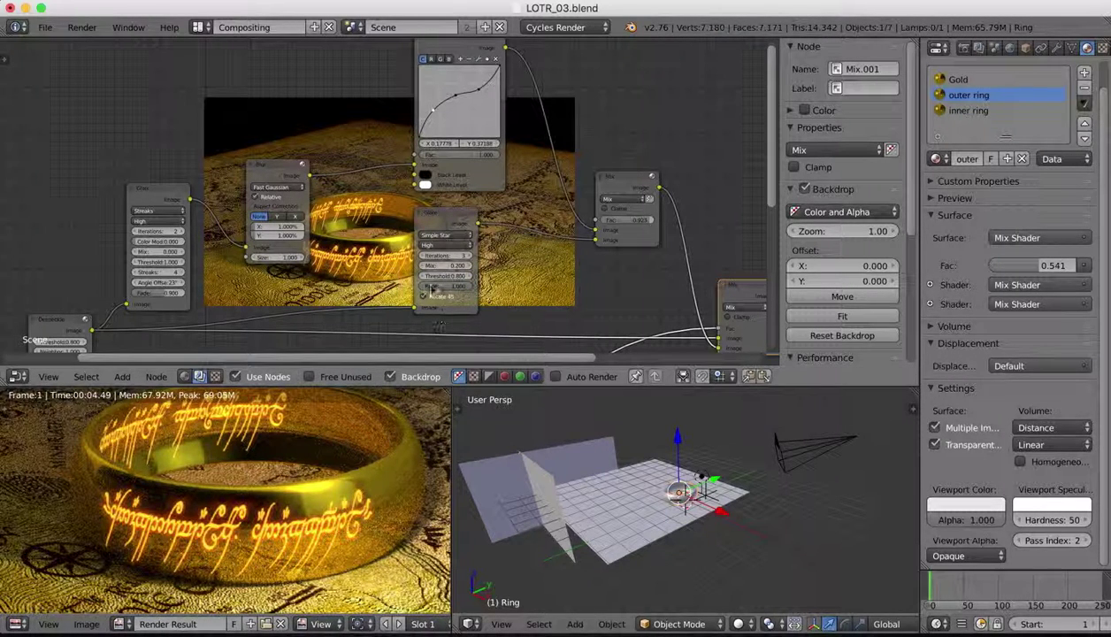
Lower the Simple Star glare's Threshold and settle on 0.400
left_click(423, 276)
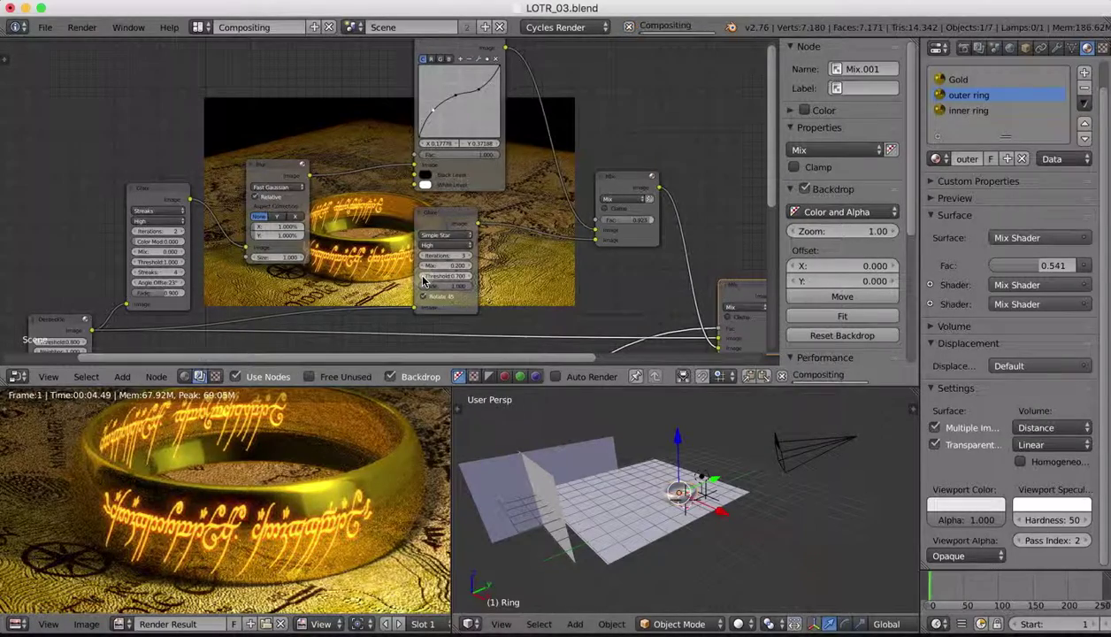
left_click(422, 277)
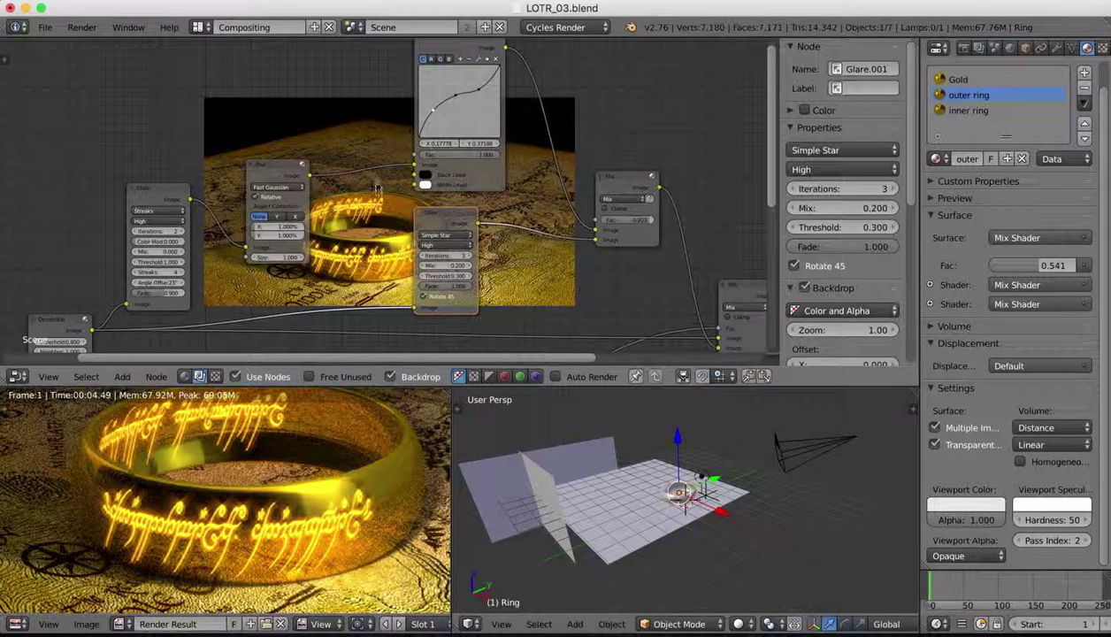
left_click(469, 280)
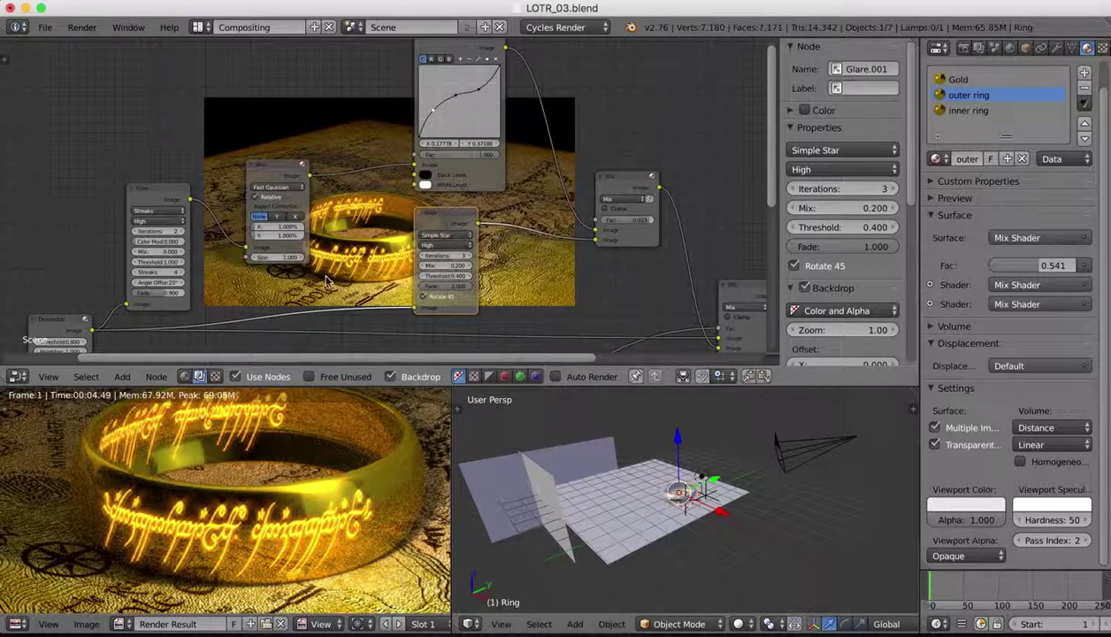
Test the Streaks glare's Color Modulation, return it to 0.000, and set the factor mixing both glares to 0.459
middle_click_drag(302, 320, 372, 273)
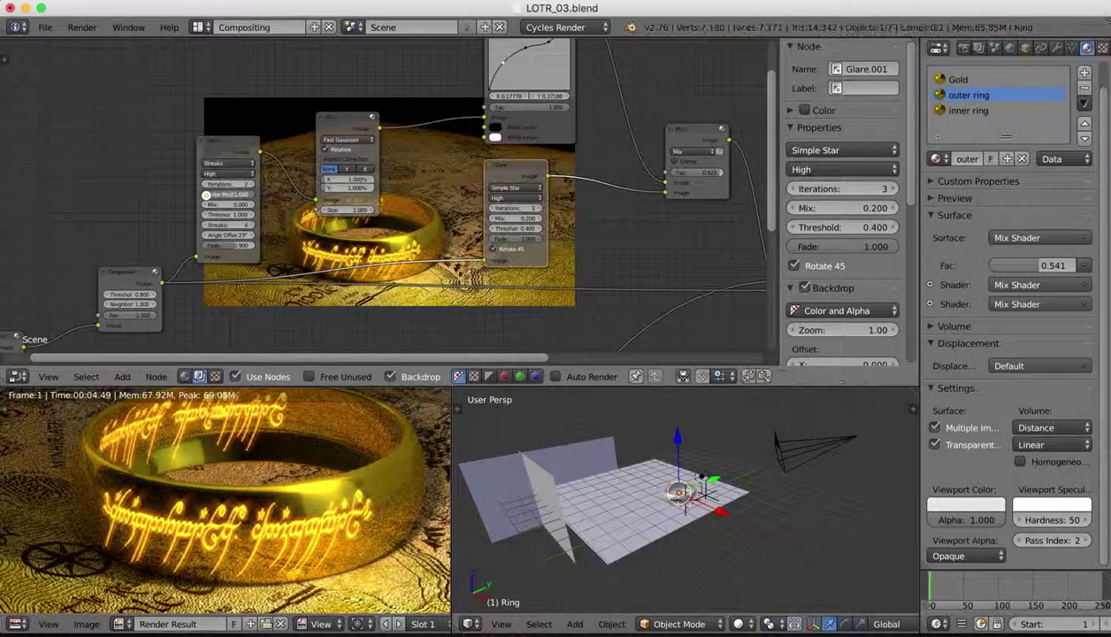
left_click_drag(206, 195, 158, 195)
mouse_move(705, 173)
left_mouse_down()
mouse_move(672, 174)
mouse_move(695, 173)
left_mouse_up()
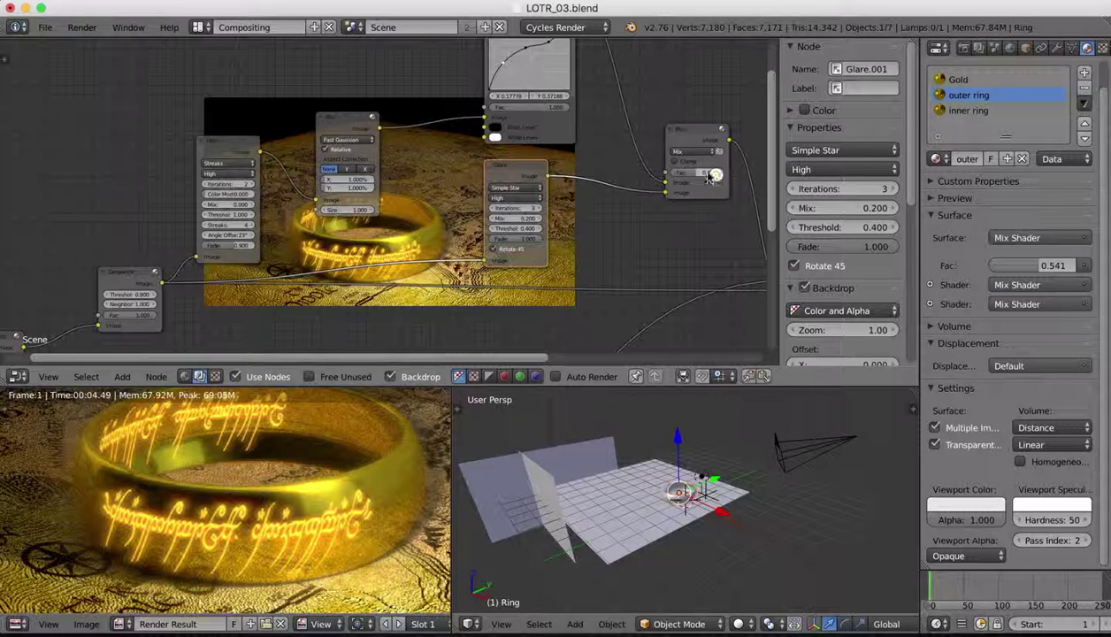
Set the Streaks glare's Threshold to 0.400 and reduce its number of streaks to 2
left_click(220, 213)
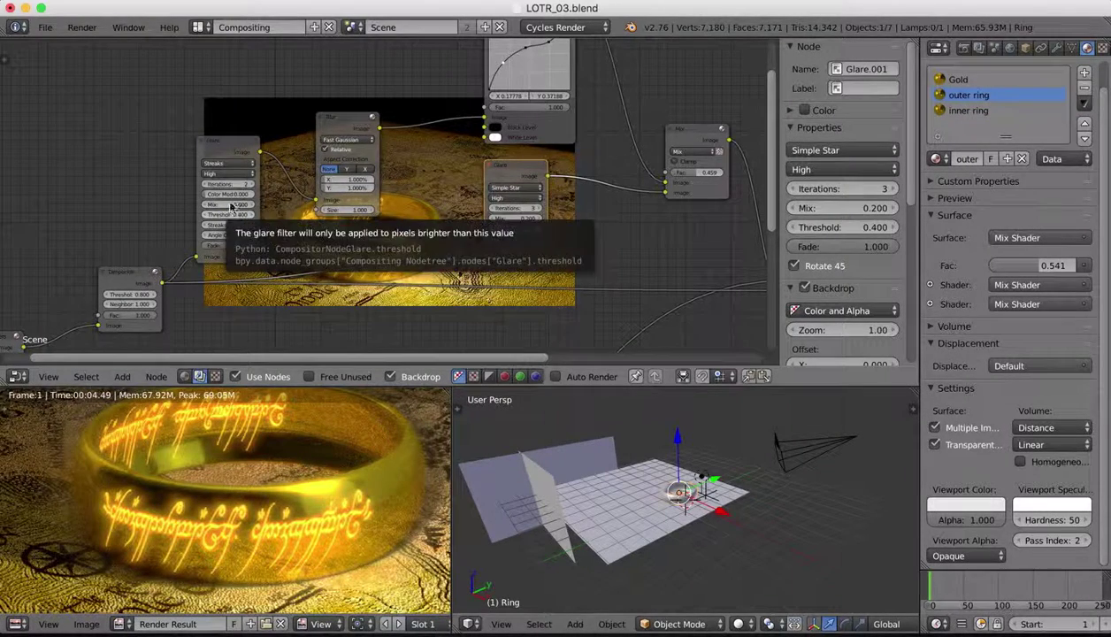
left_click_drag(215, 194, 215, 193)
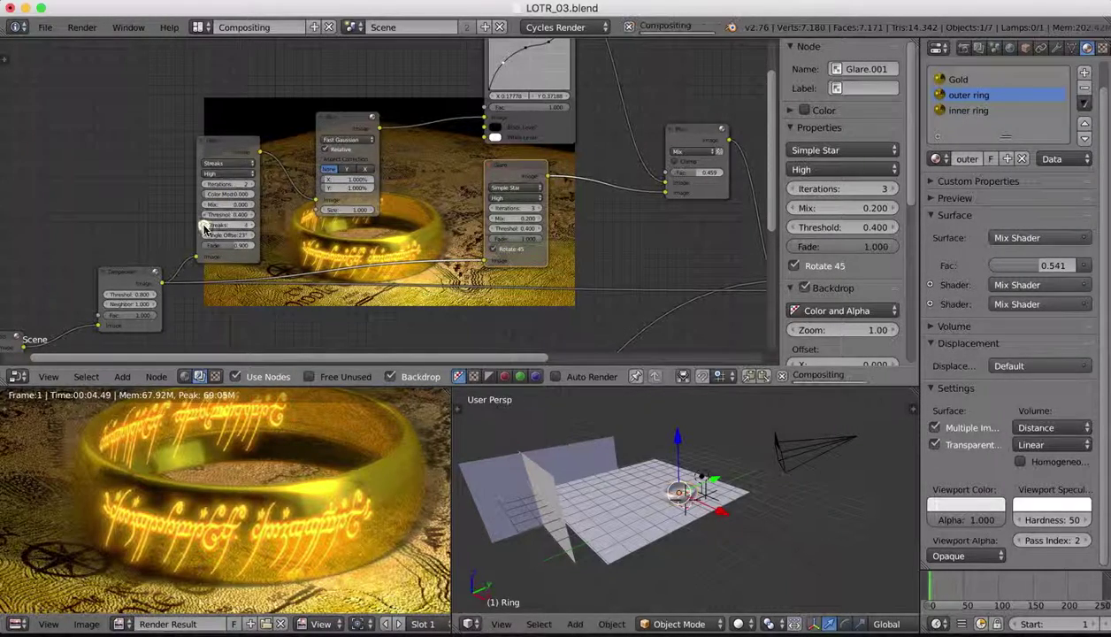
left_click(205, 228)
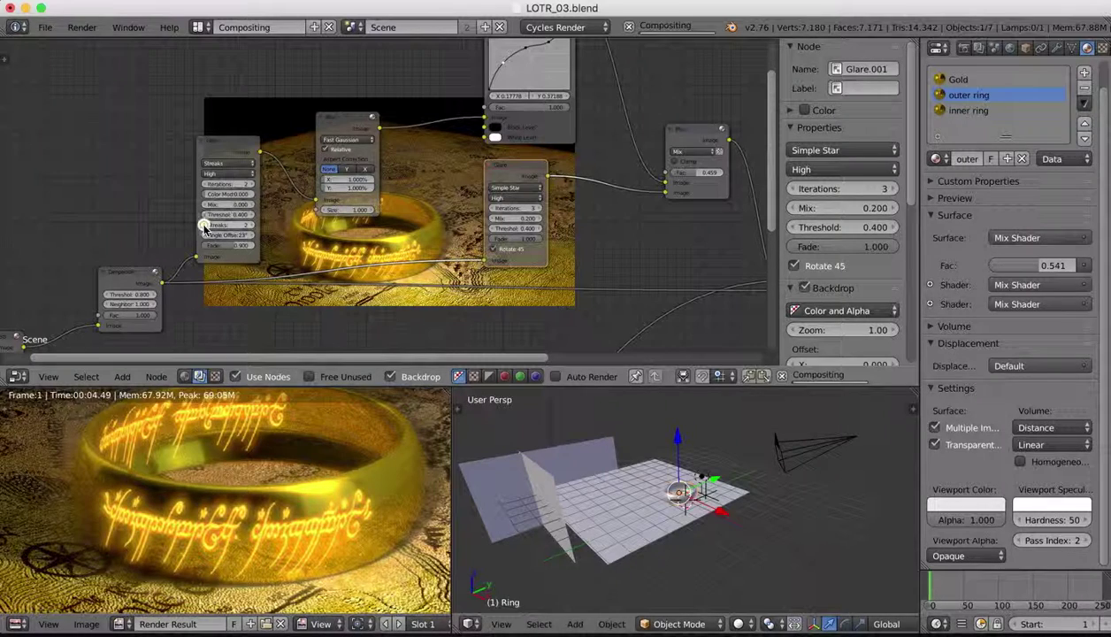
left_click(205, 229)
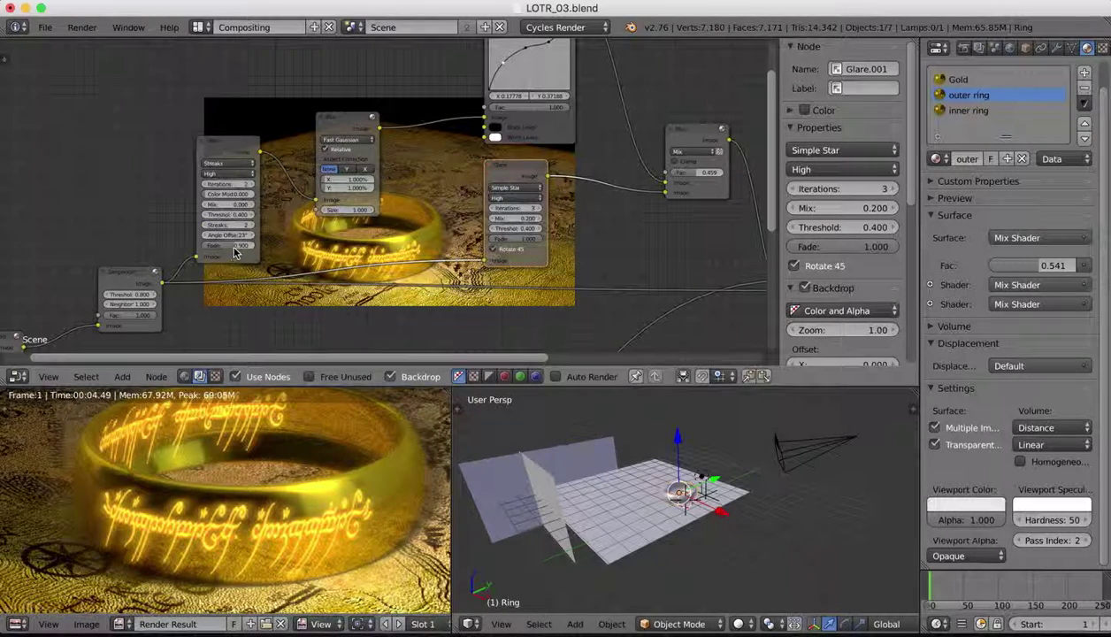
Try different Fade values on the Streaks glare and settle on about 0.98
left_click_drag(234, 249, 259, 249)
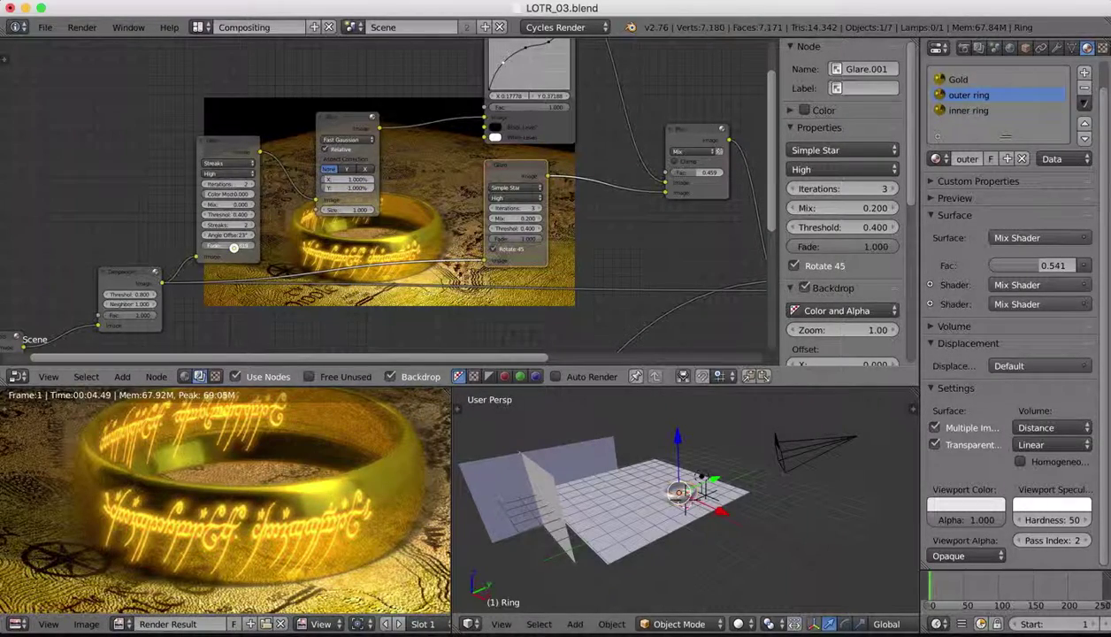
left_click_drag(233, 249, 233, 249)
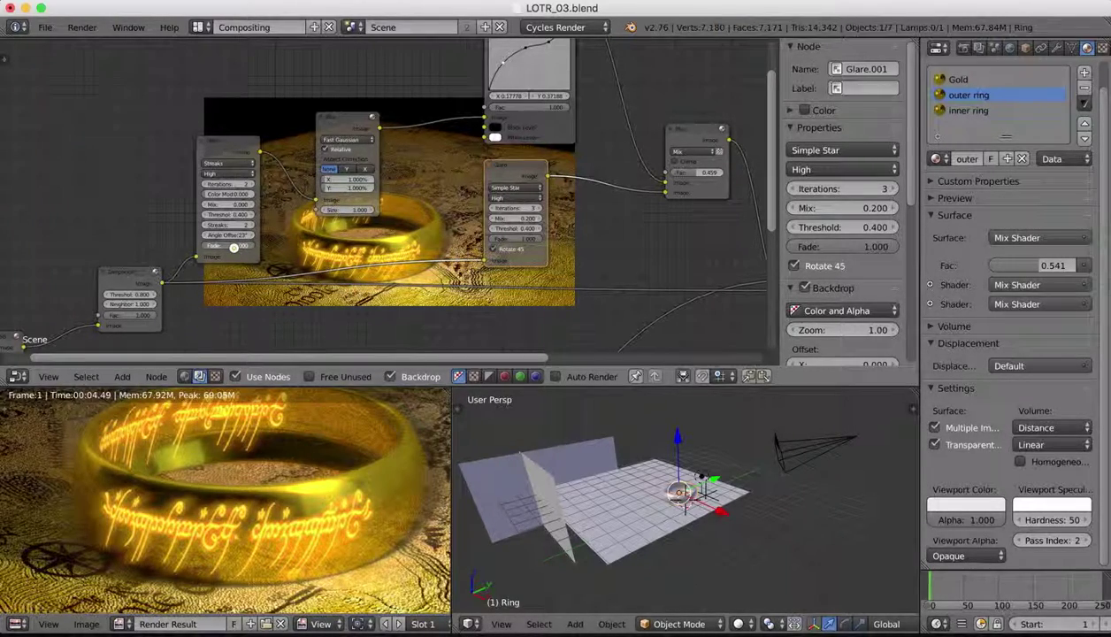
left_click_drag(233, 249, 229, 249)
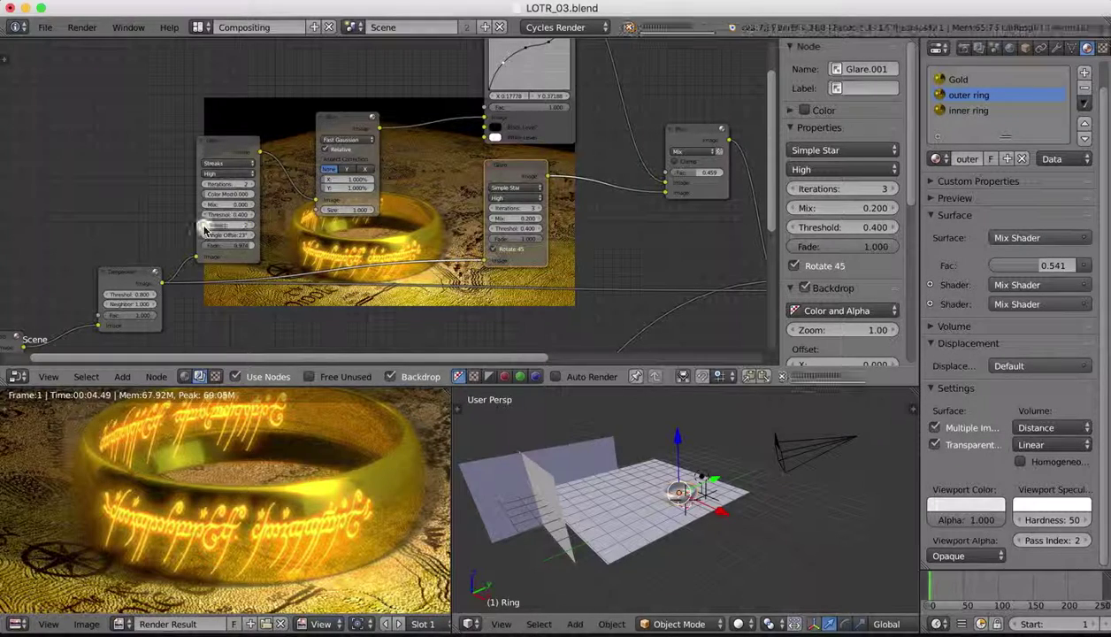
Try strongly different Mix values on the Streaks glare, including 1.000, to compare their effect on the render
left_click_drag(206, 204, 215, 202)
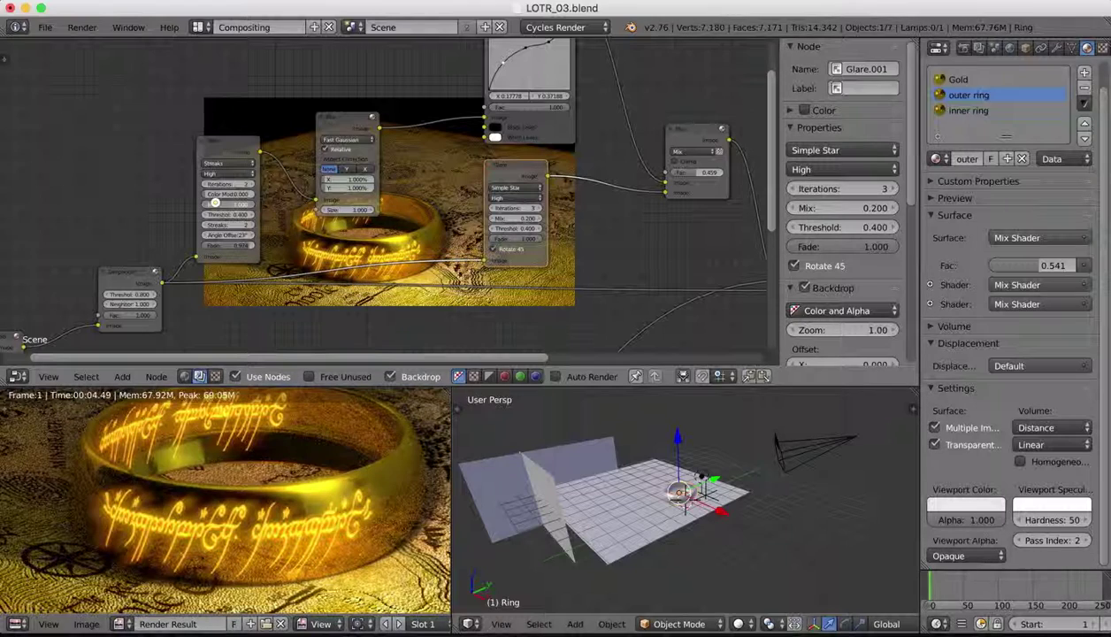
left_click_drag(215, 202, 208, 202)
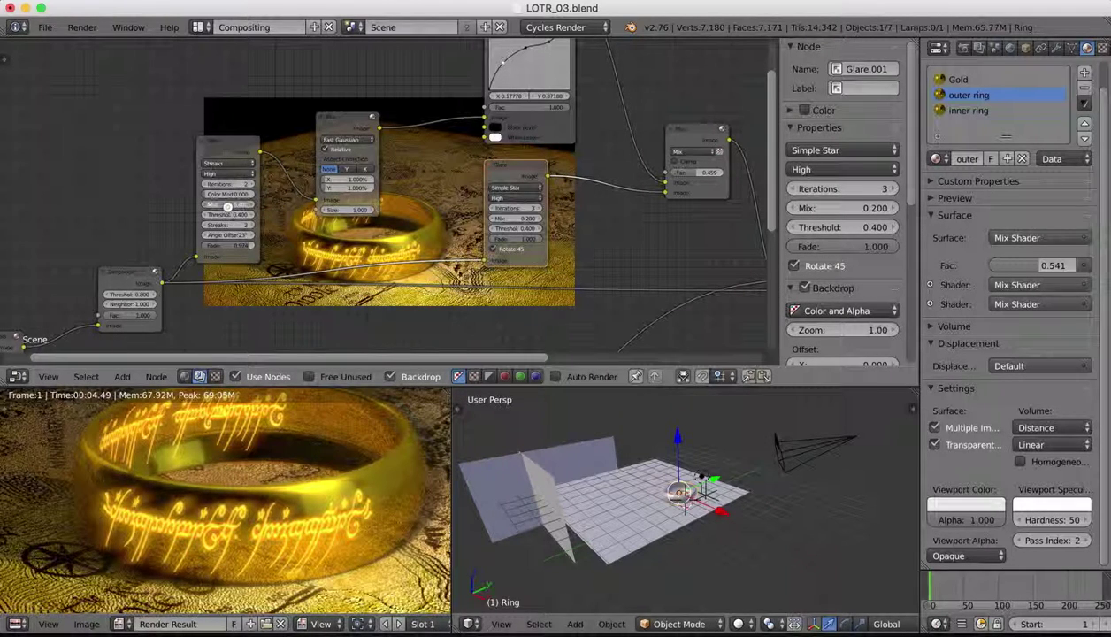
left_click_drag(227, 206, 199, 206)
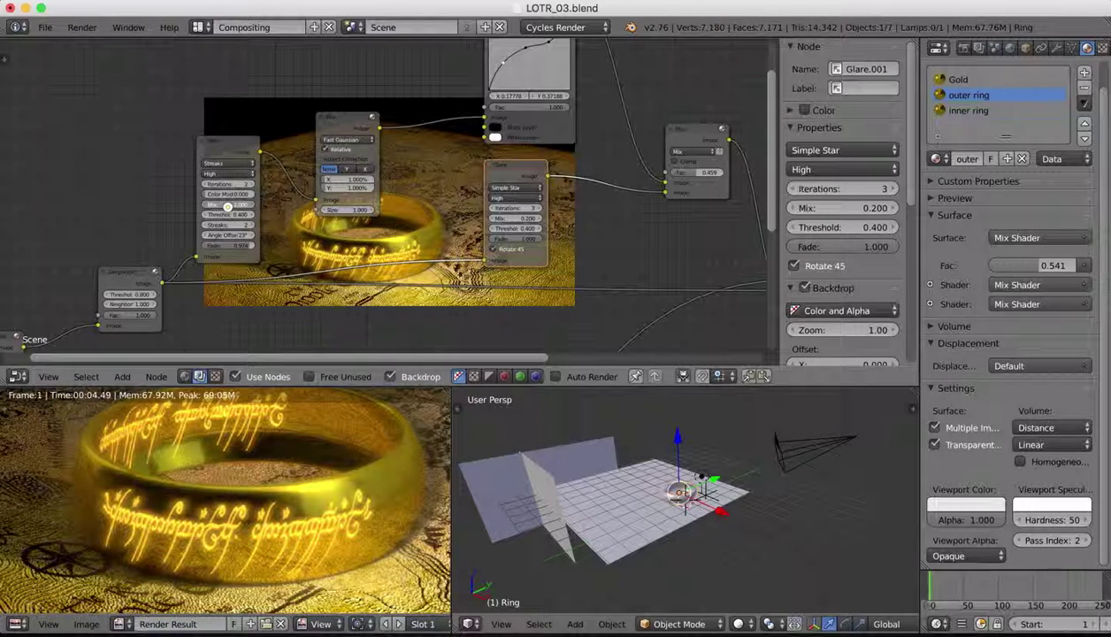
Raise the Streaks glare's Mix in small increments to 0.200 and check the whole ring in the render result
left_click(250, 205)
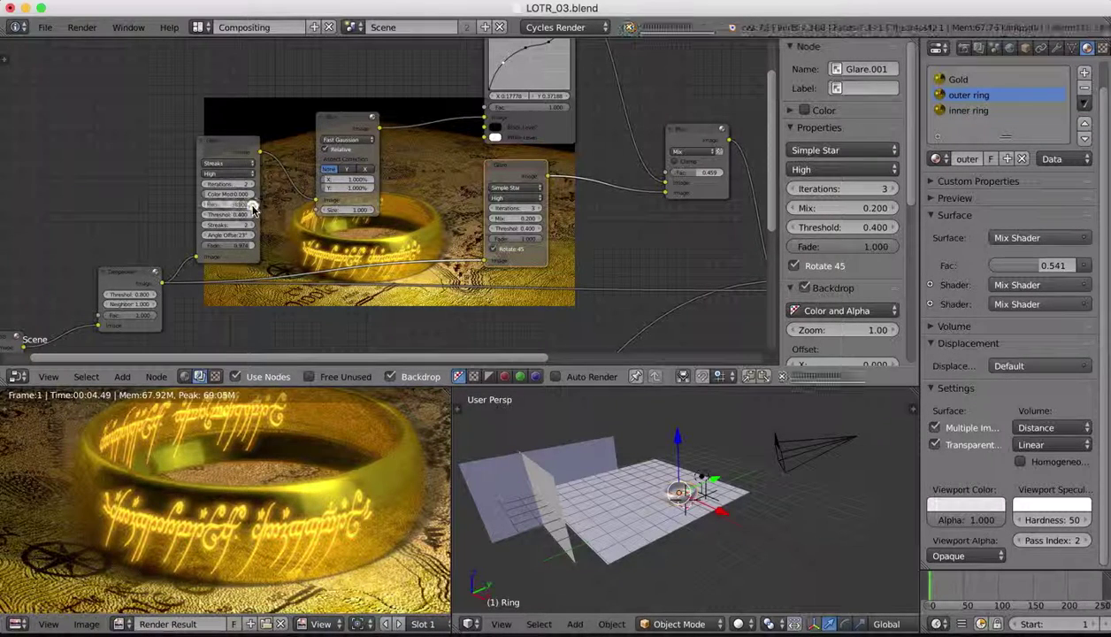
left_click(252, 205)
left_click(251, 206)
left_click(252, 206)
left_click(252, 206)
left_click(252, 206)
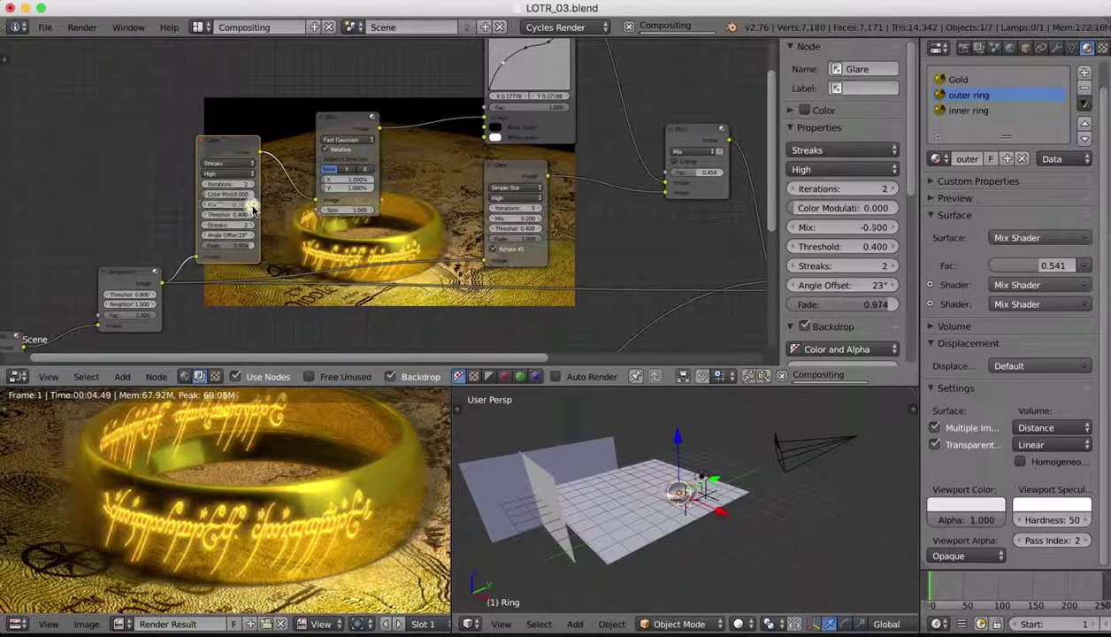
left_click(252, 206)
left_click(252, 206)
left_click(252, 206)
left_click(252, 206)
left_click_drag(253, 206, 252, 206)
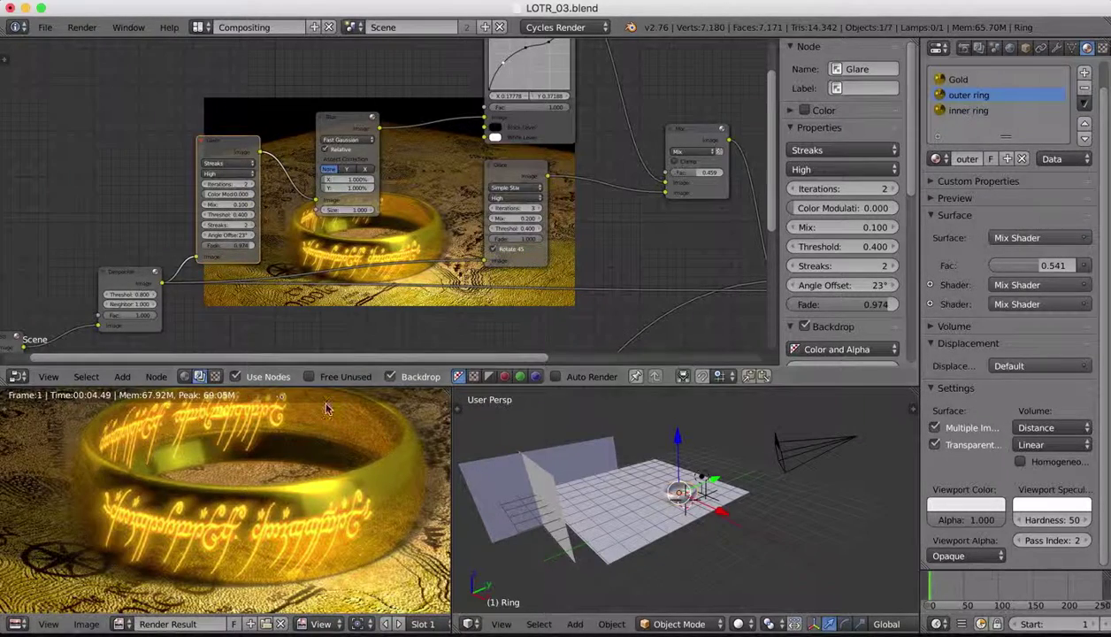
scroll(258, 553, "down", 5)
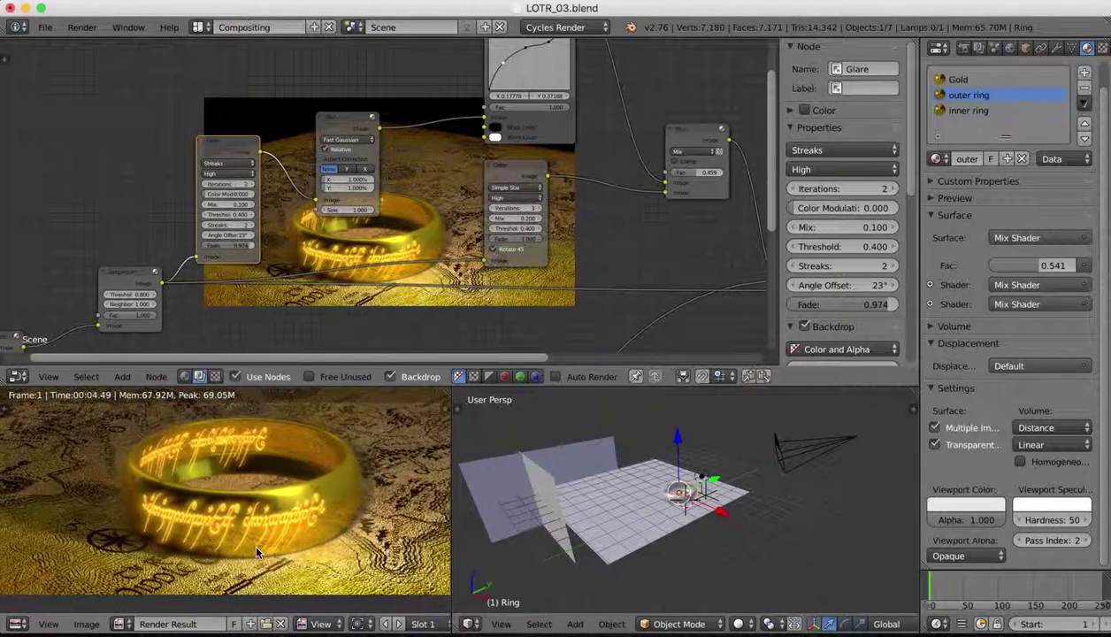
scroll(257, 552, "down", 3)
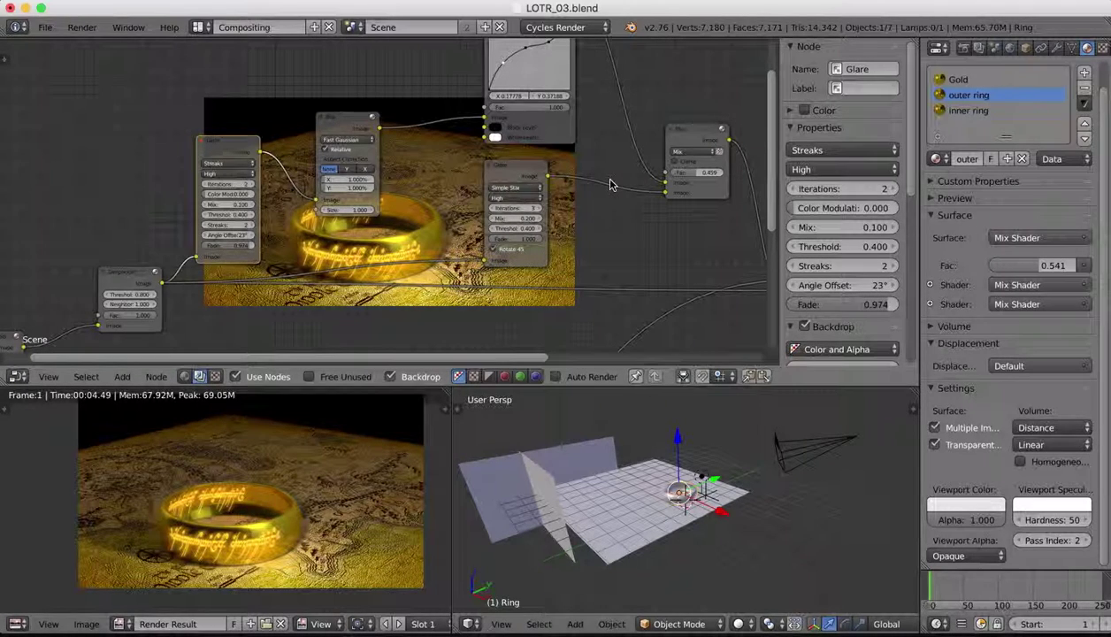
Switch the workspace from Compositing to the Default screen layout
left_click(199, 27)
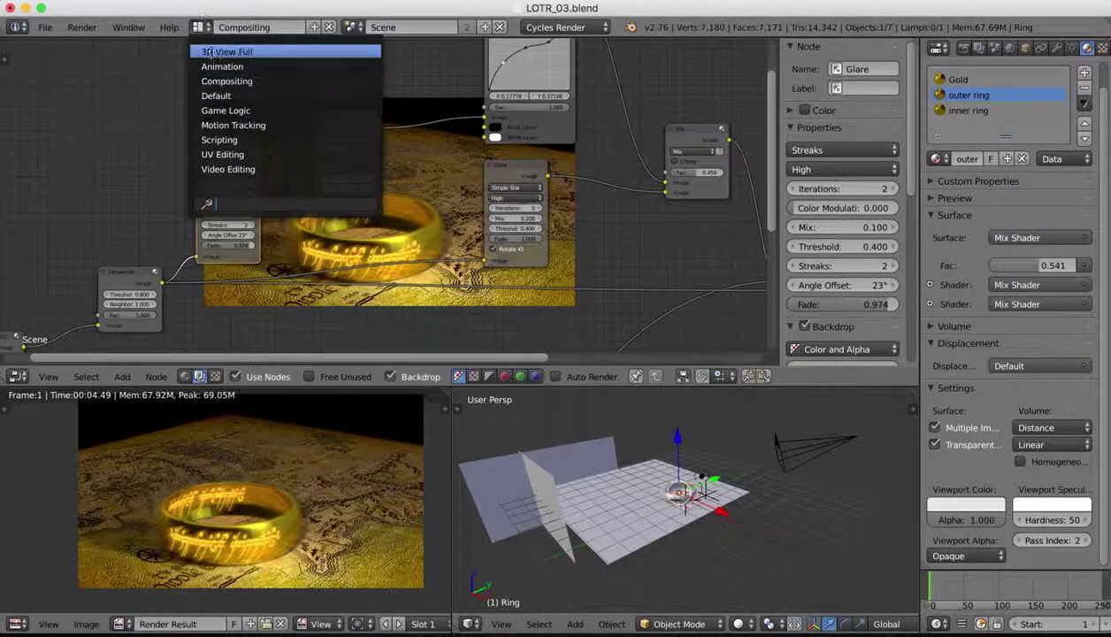
left_click(228, 96)
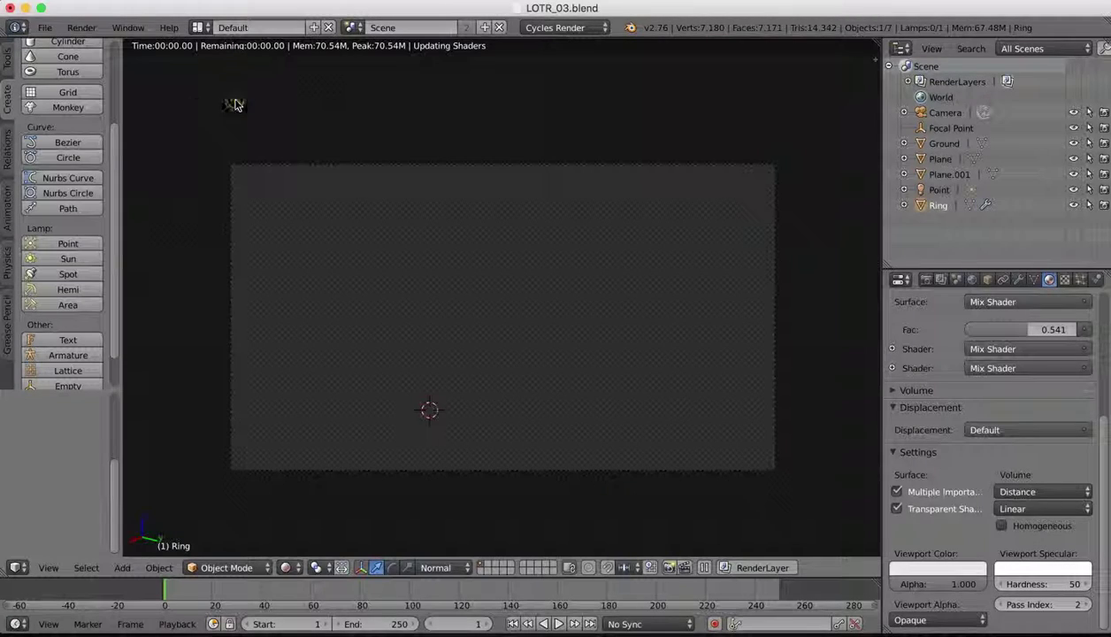
left_click(17, 569)
left_click(20, 571)
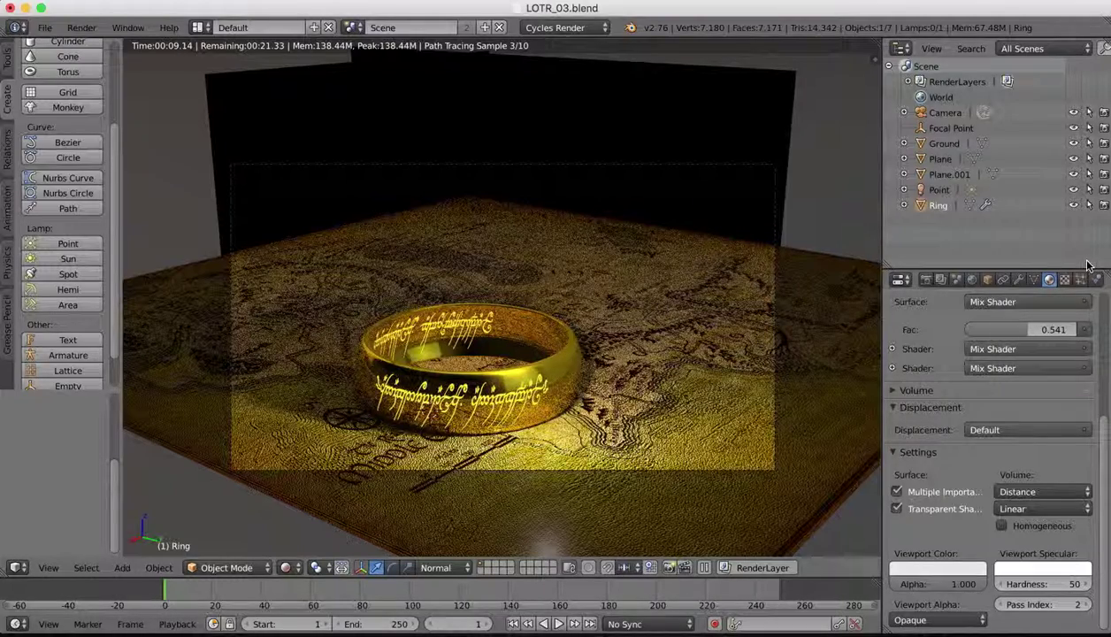
Apply the Final sampling preset in the render settings and set the render samples to 40
left_click(923, 279)
scroll(945, 386, "down", 8)
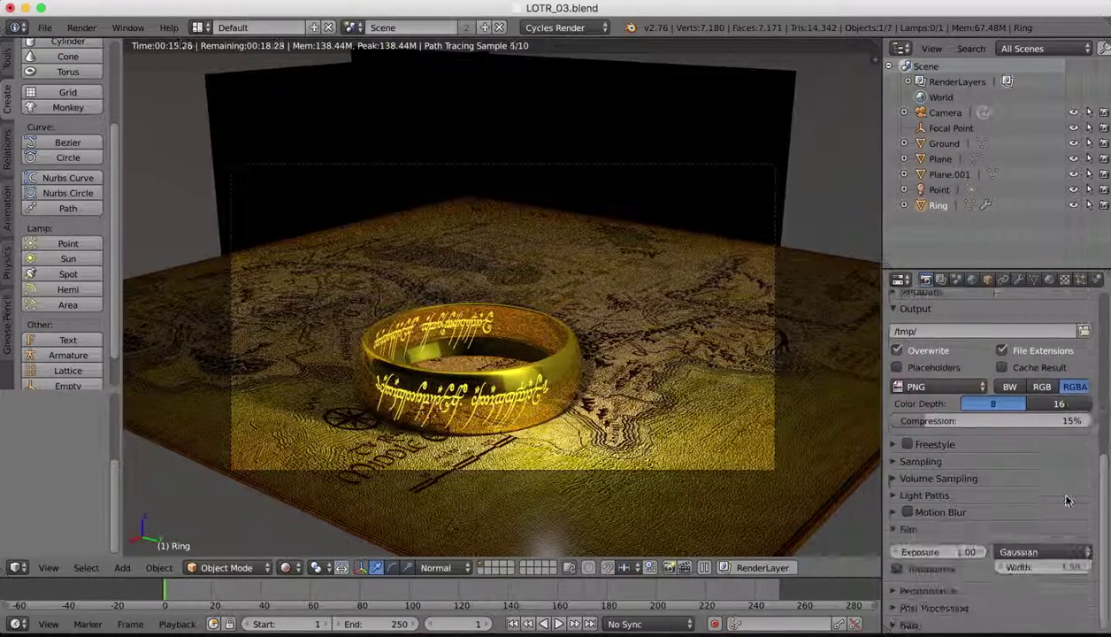
left_click(893, 461)
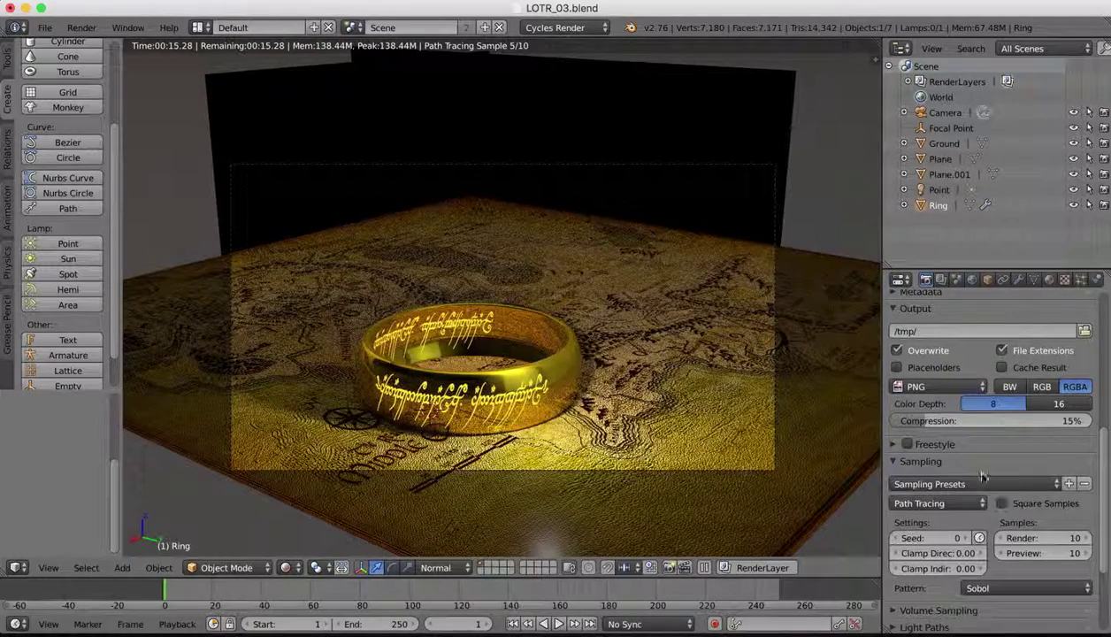
left_click(955, 484)
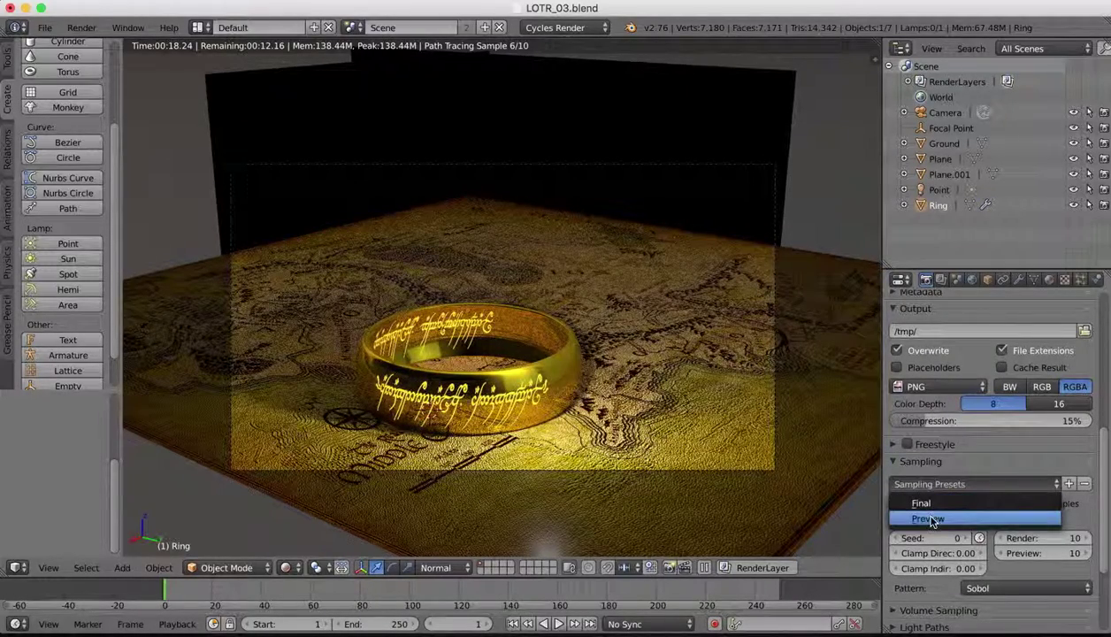
left_click(920, 503)
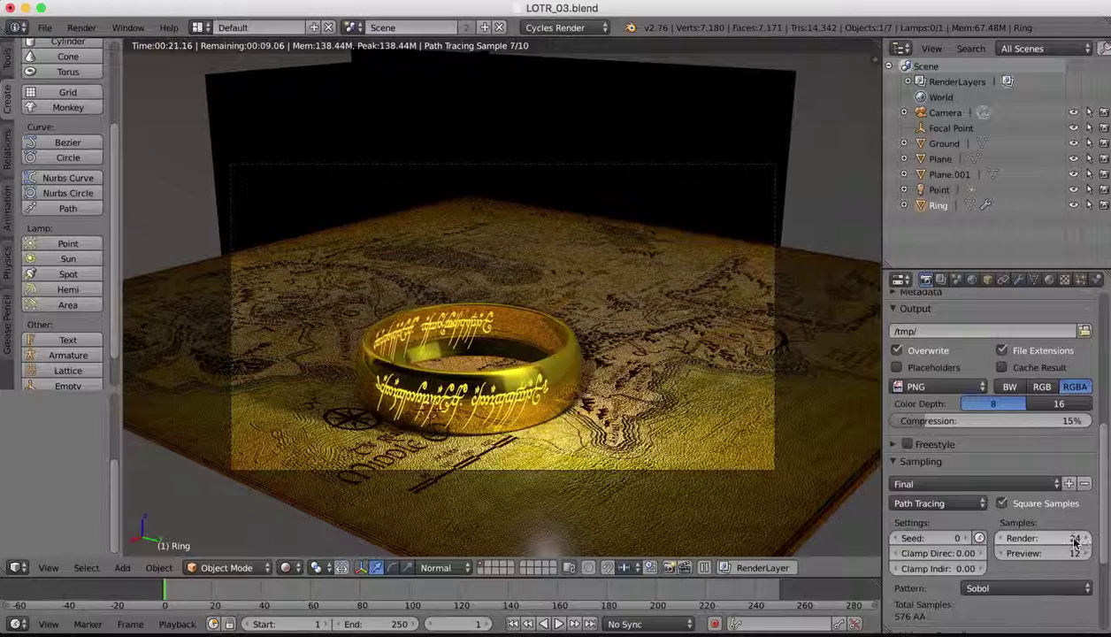
left_click(1072, 538)
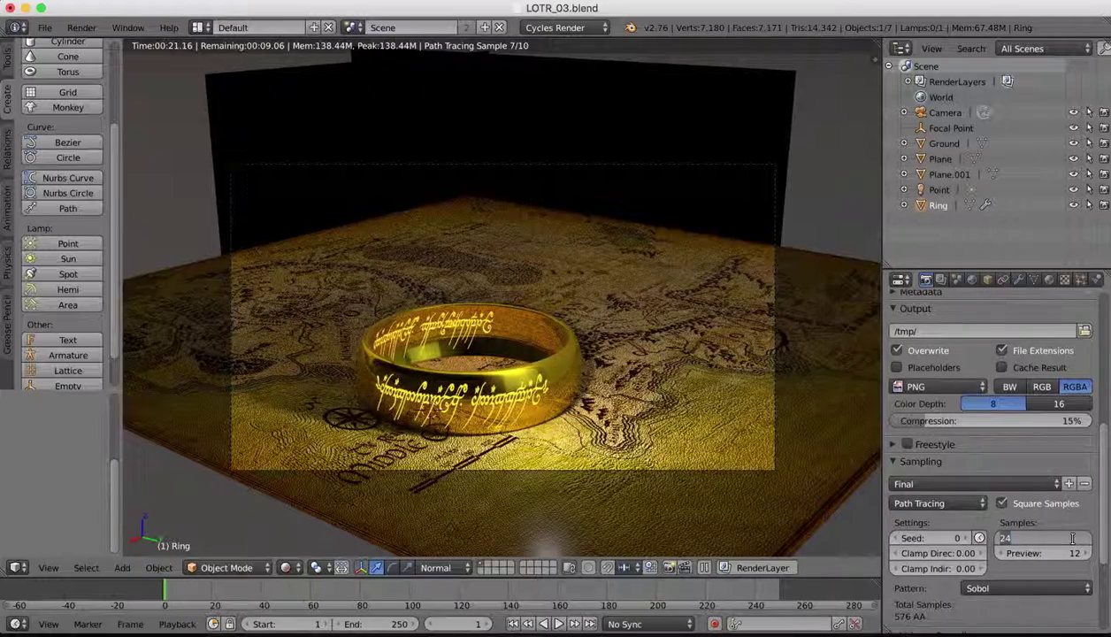
type("40")
key("Return")
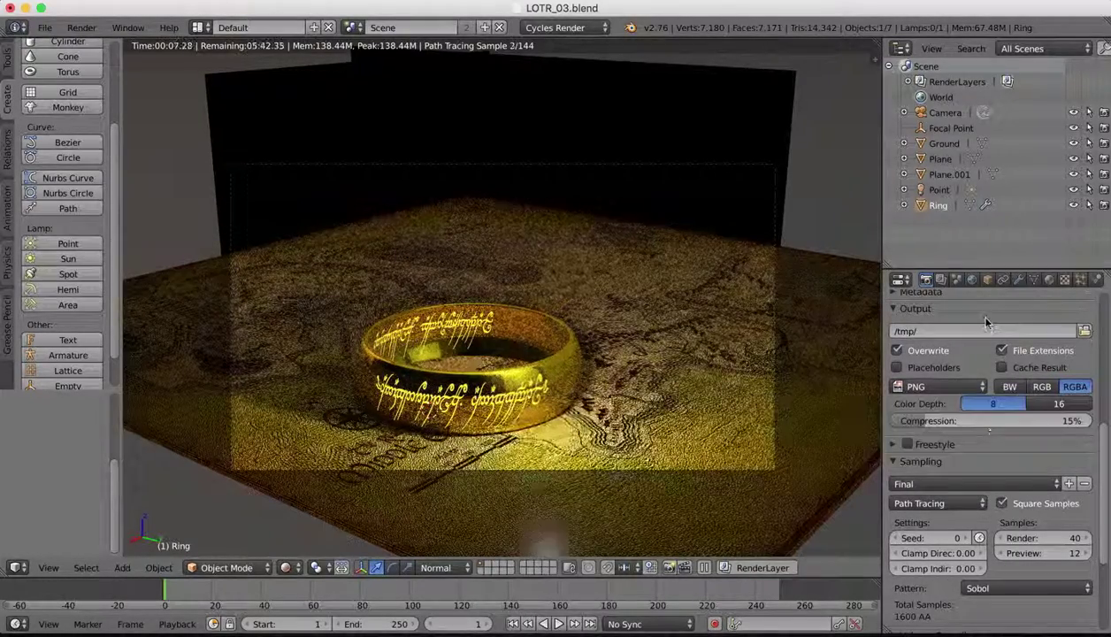
Render the still image of the ring scene and enlarge the render result while it processes
scroll(979, 323, "up", 7)
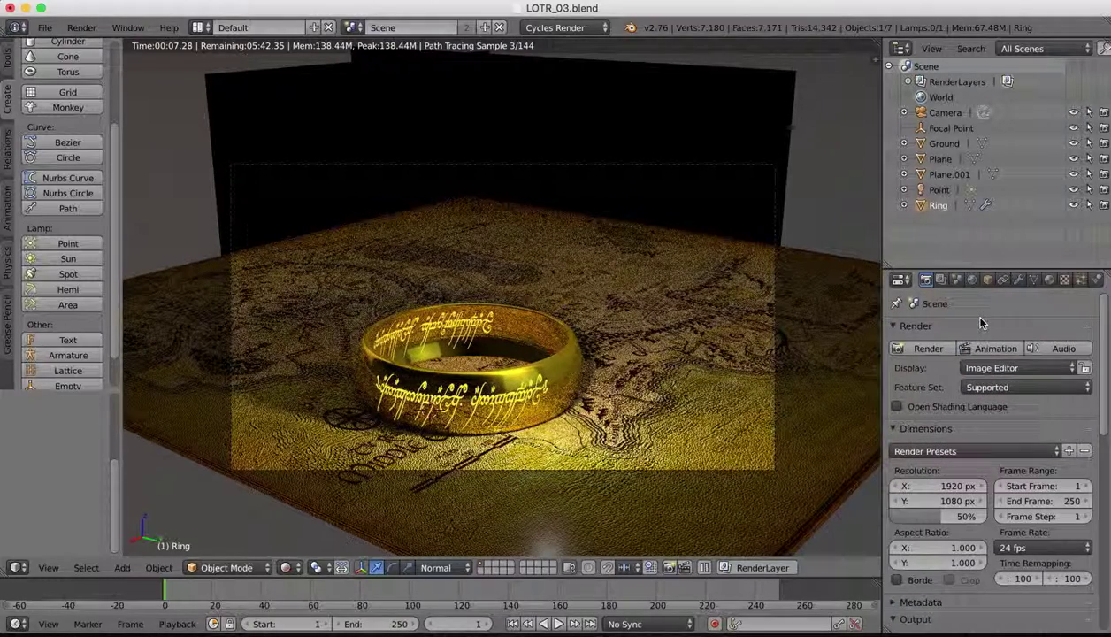
left_click(927, 347)
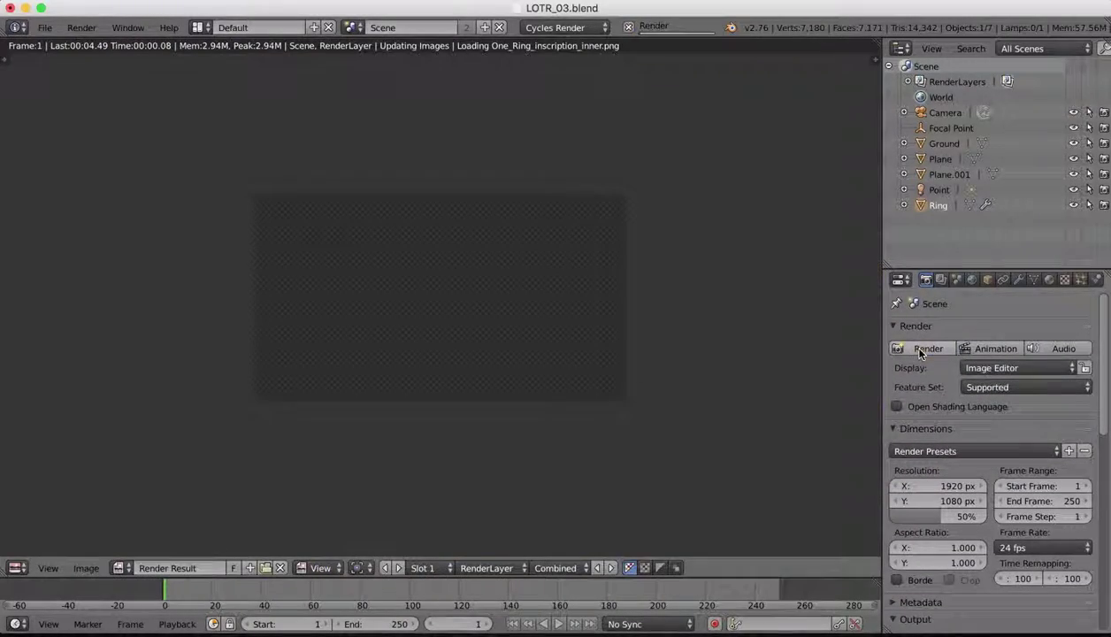
scroll(425, 167, "up", 3)
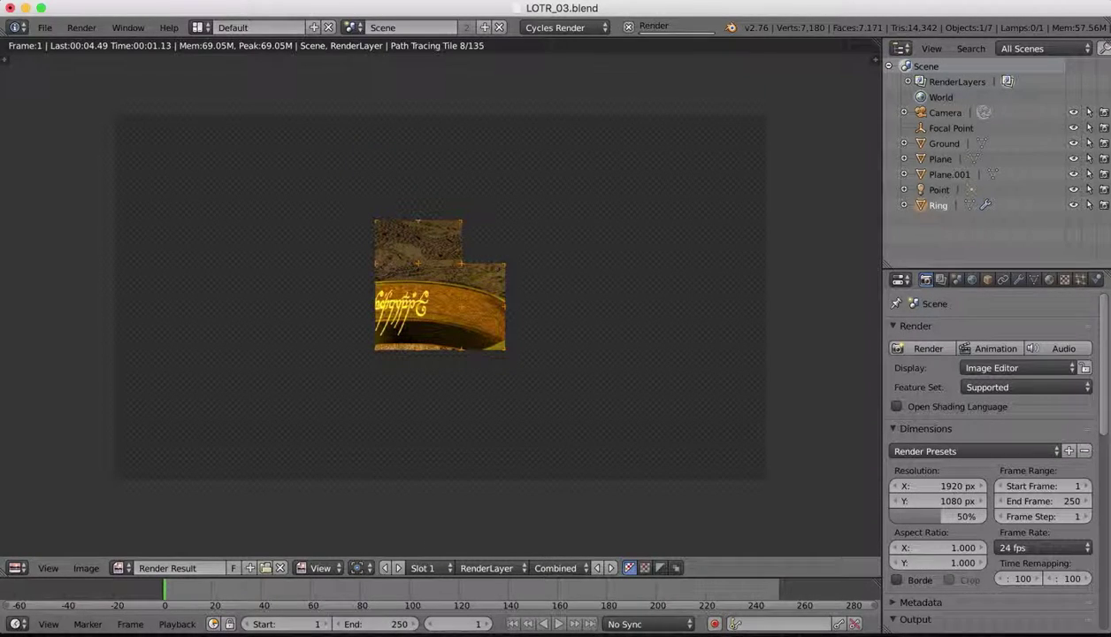
left_click(619, 2)
left_click(665, 23)
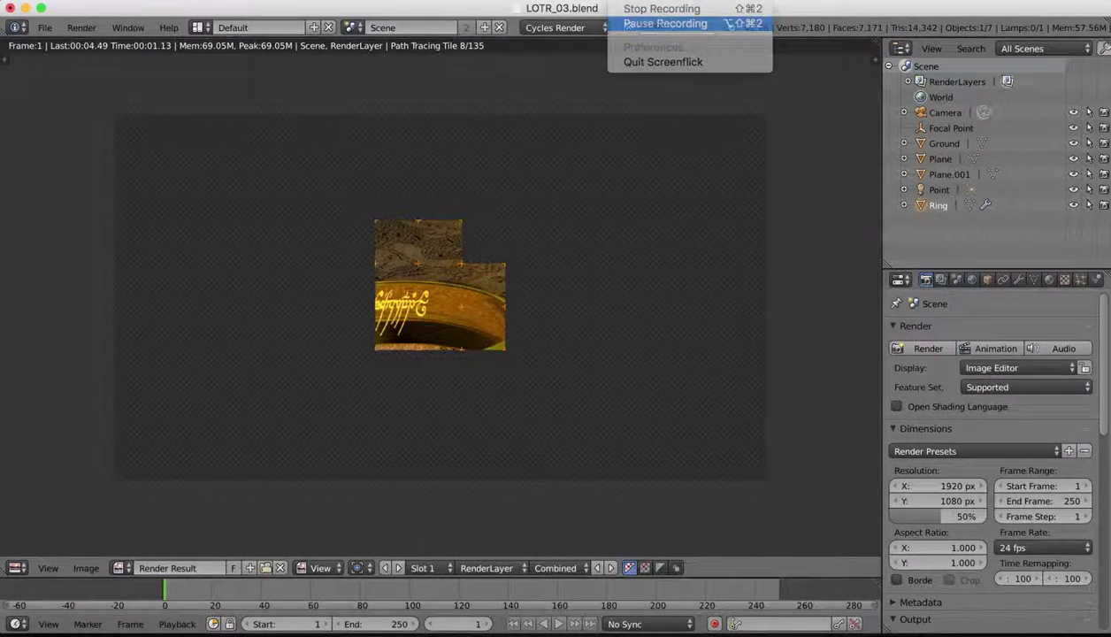
left_click(665, 23)
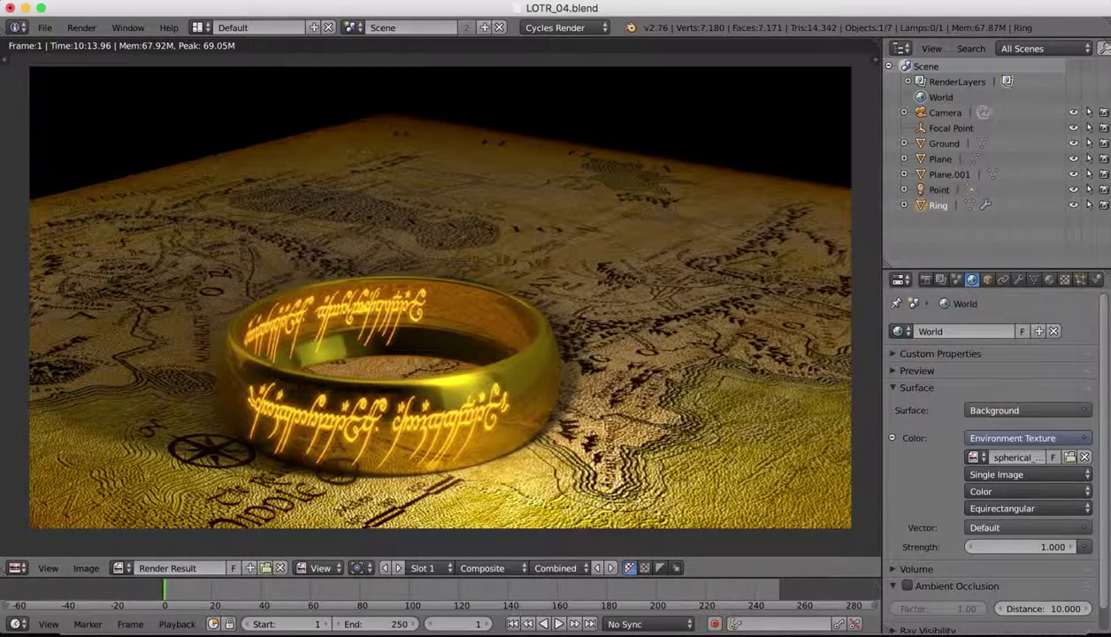
left_click(632, 0)
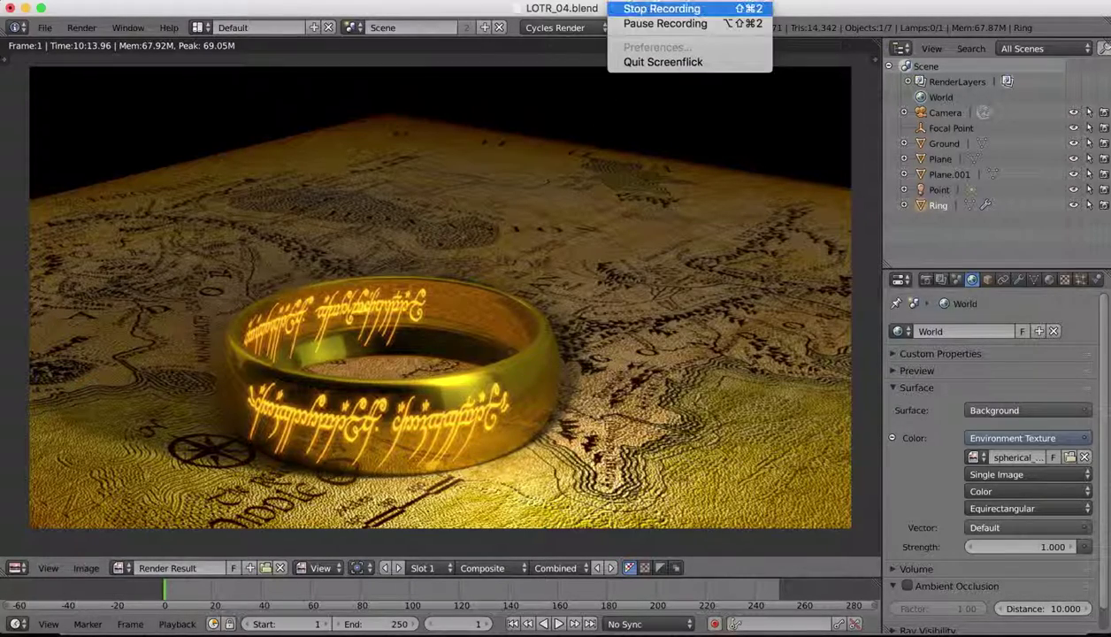